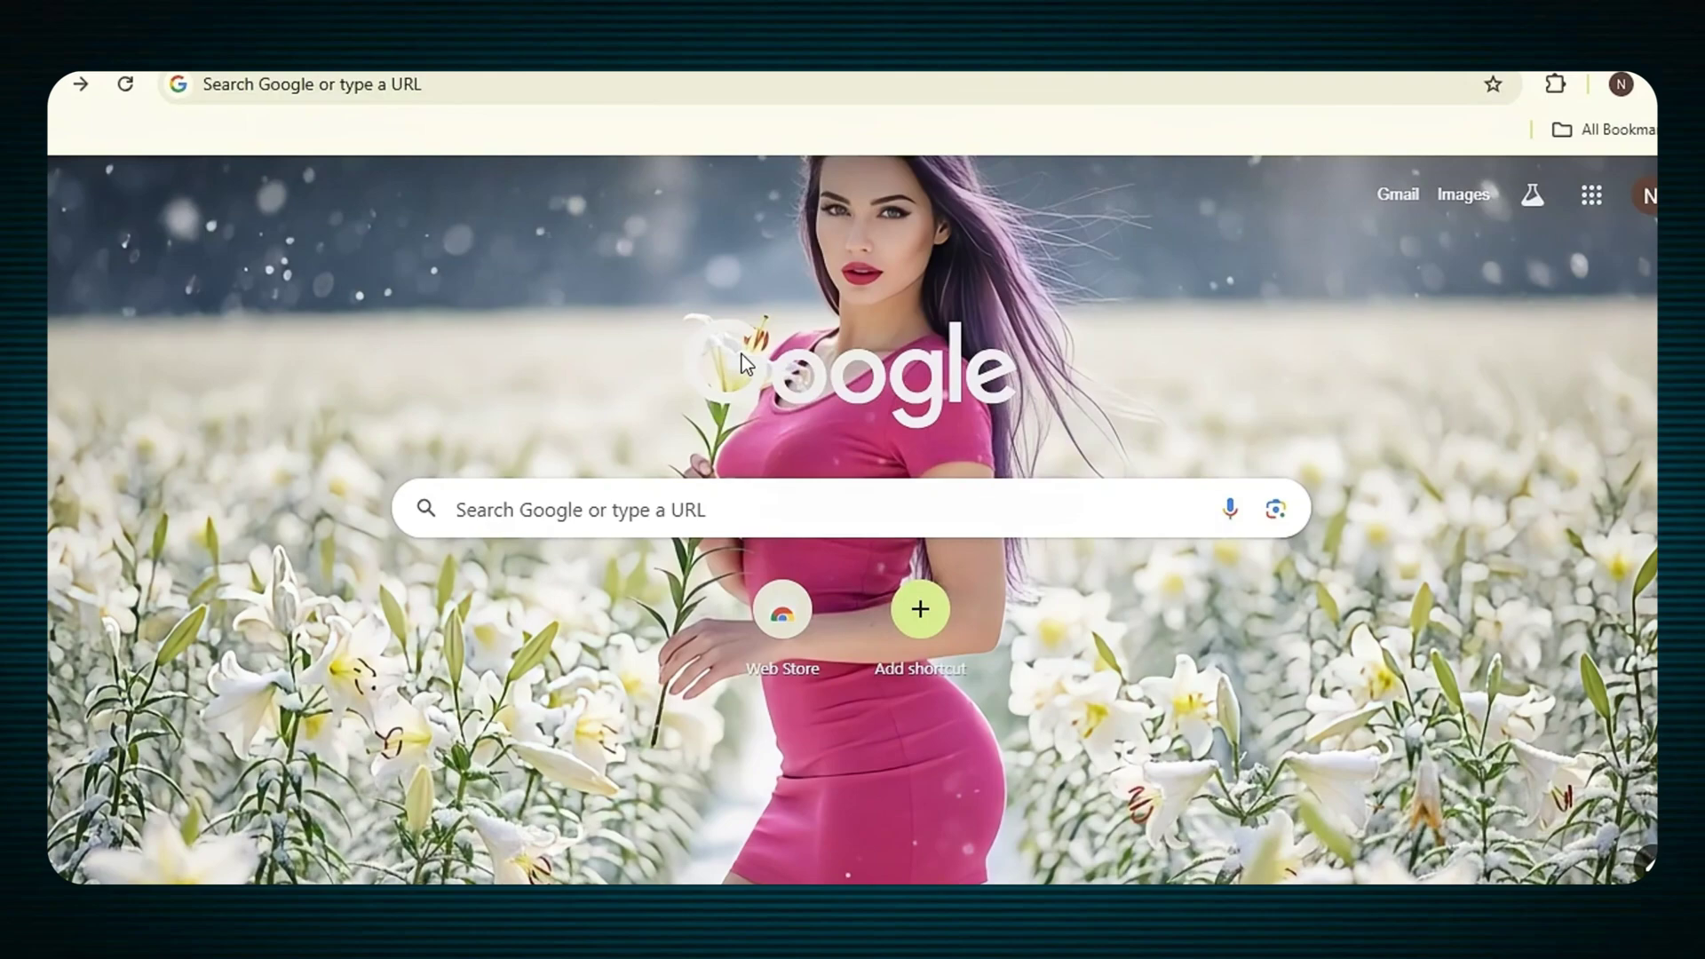
Search Google for 'deep fake maker .io' and open the Deepfake Maker site from the top result
left_click(658, 507)
type("deep fa")
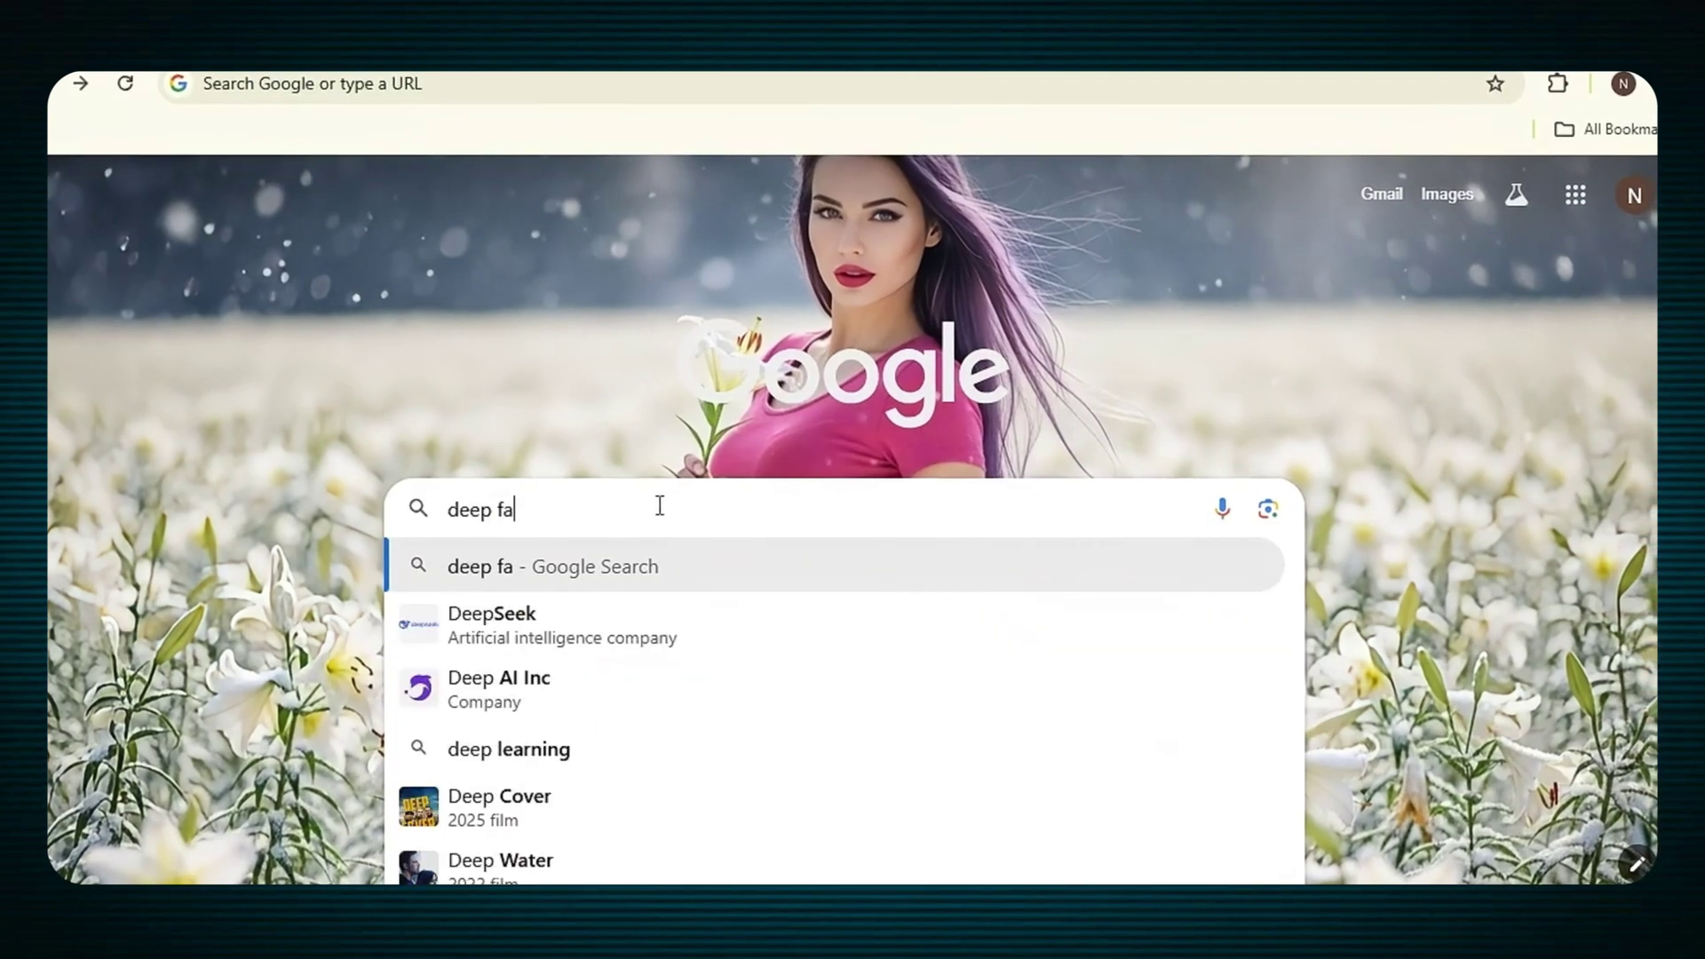
type("ke maker .io")
key("Return")
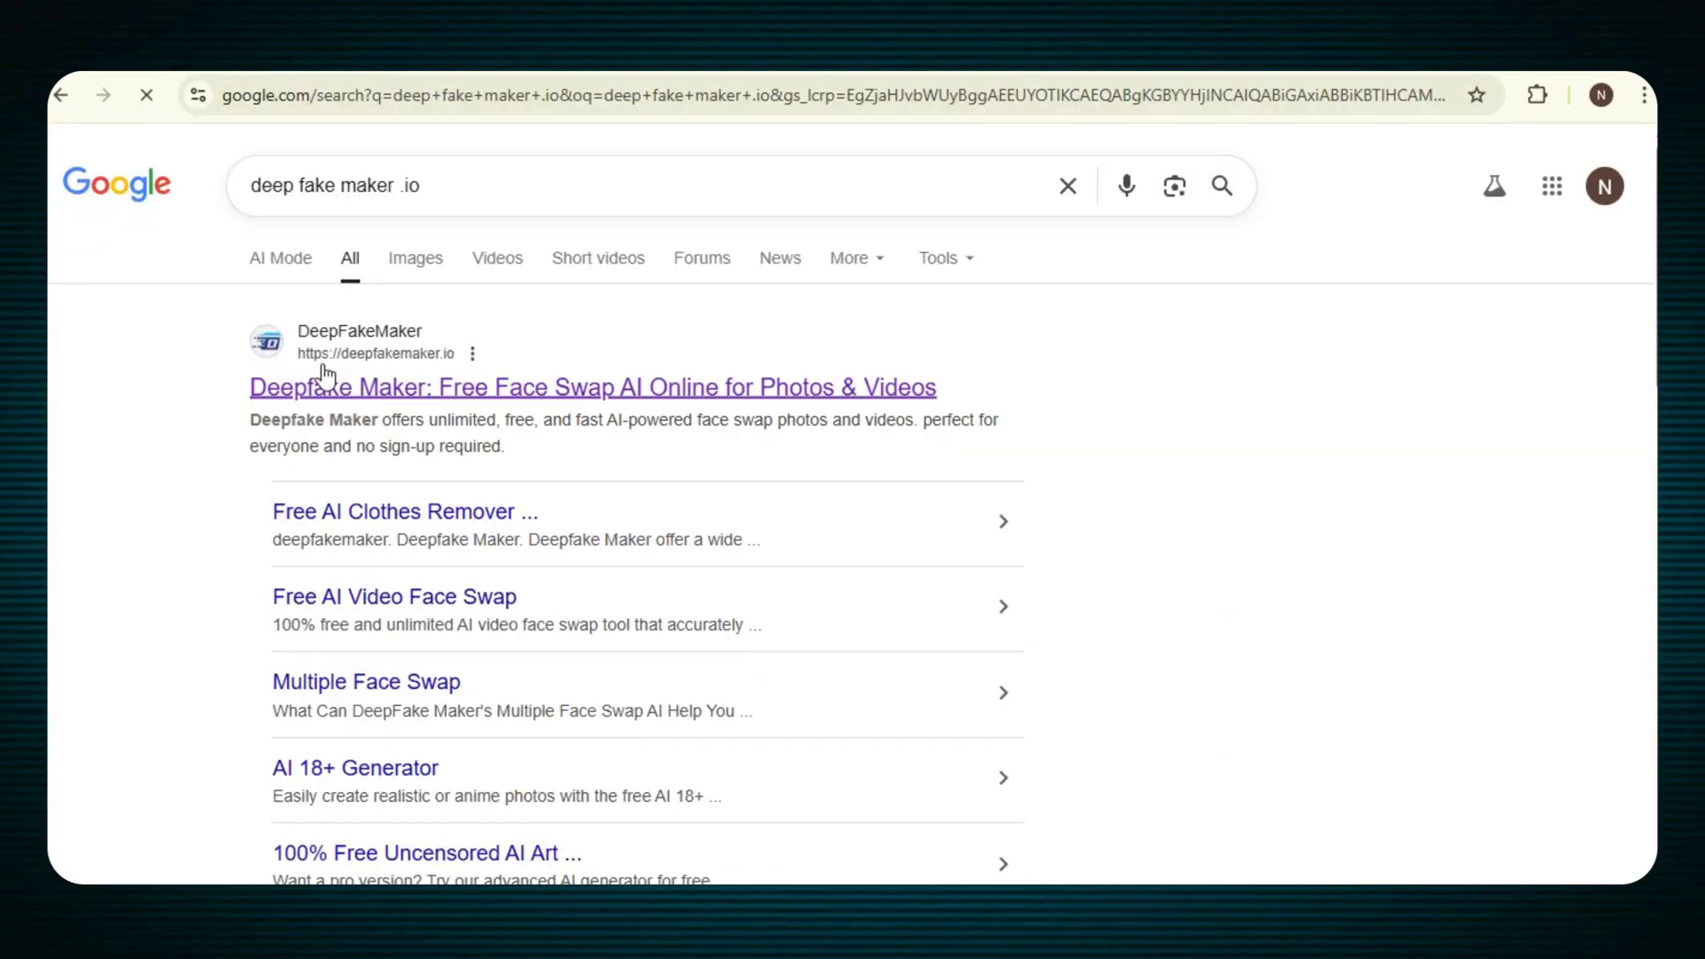
left_click(346, 391)
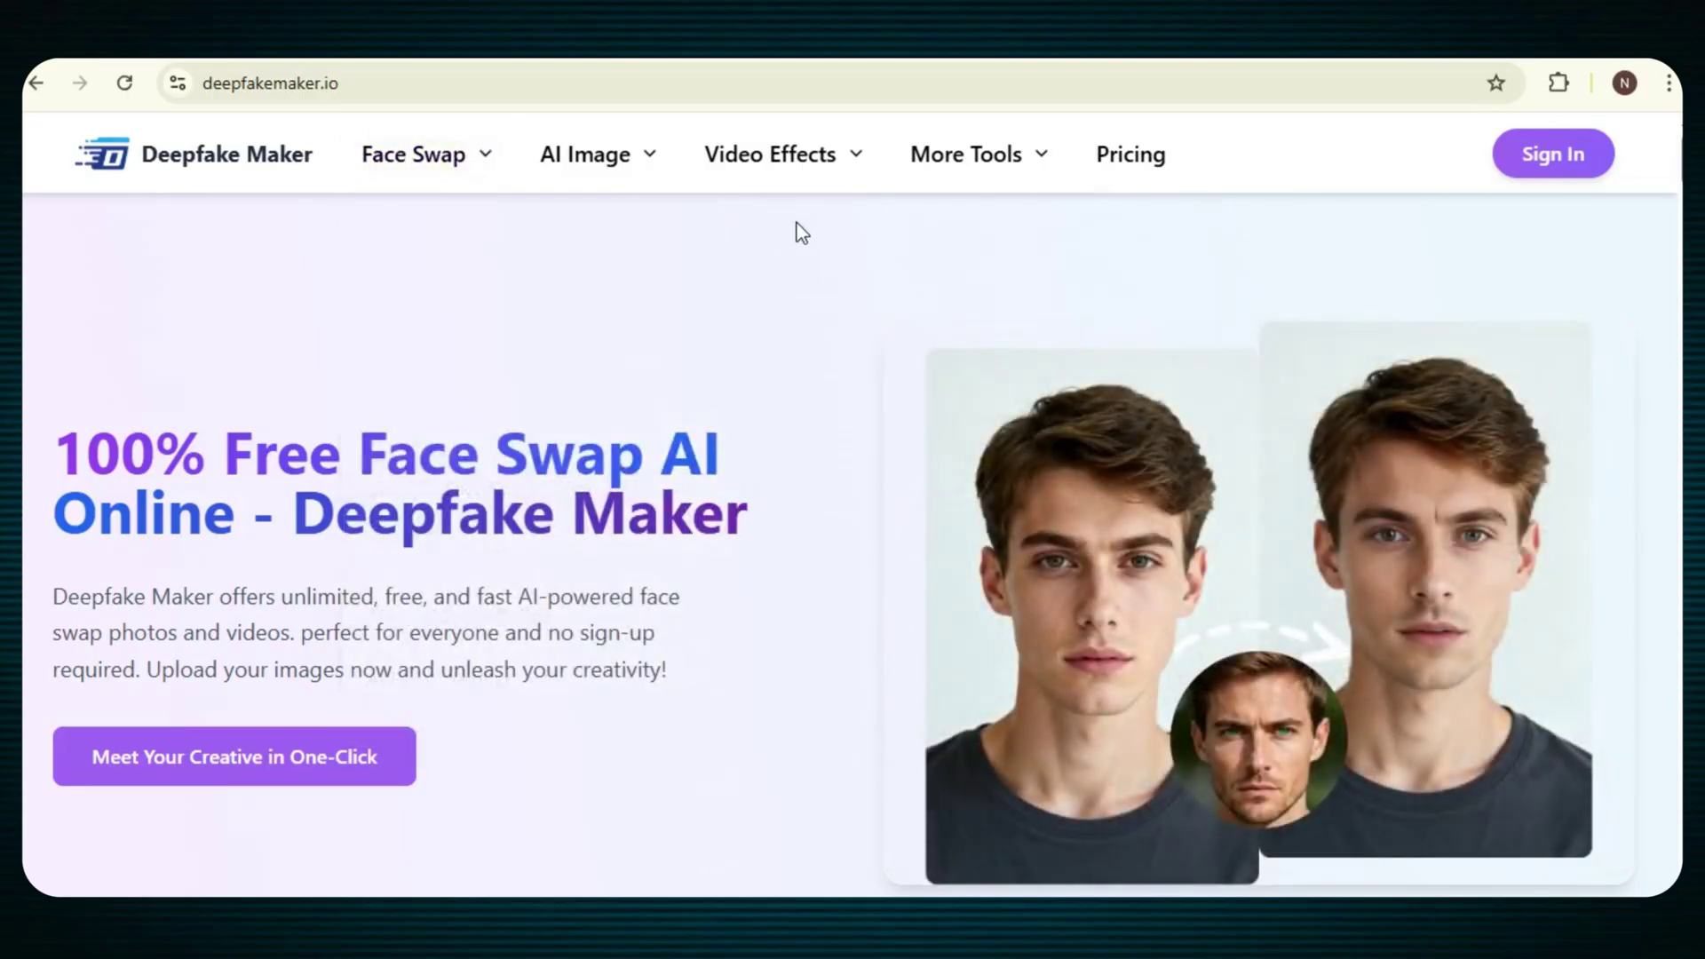
Sign in to Deepfake Maker and browse the Face Swap and AI Image tool menus
left_click(1557, 152)
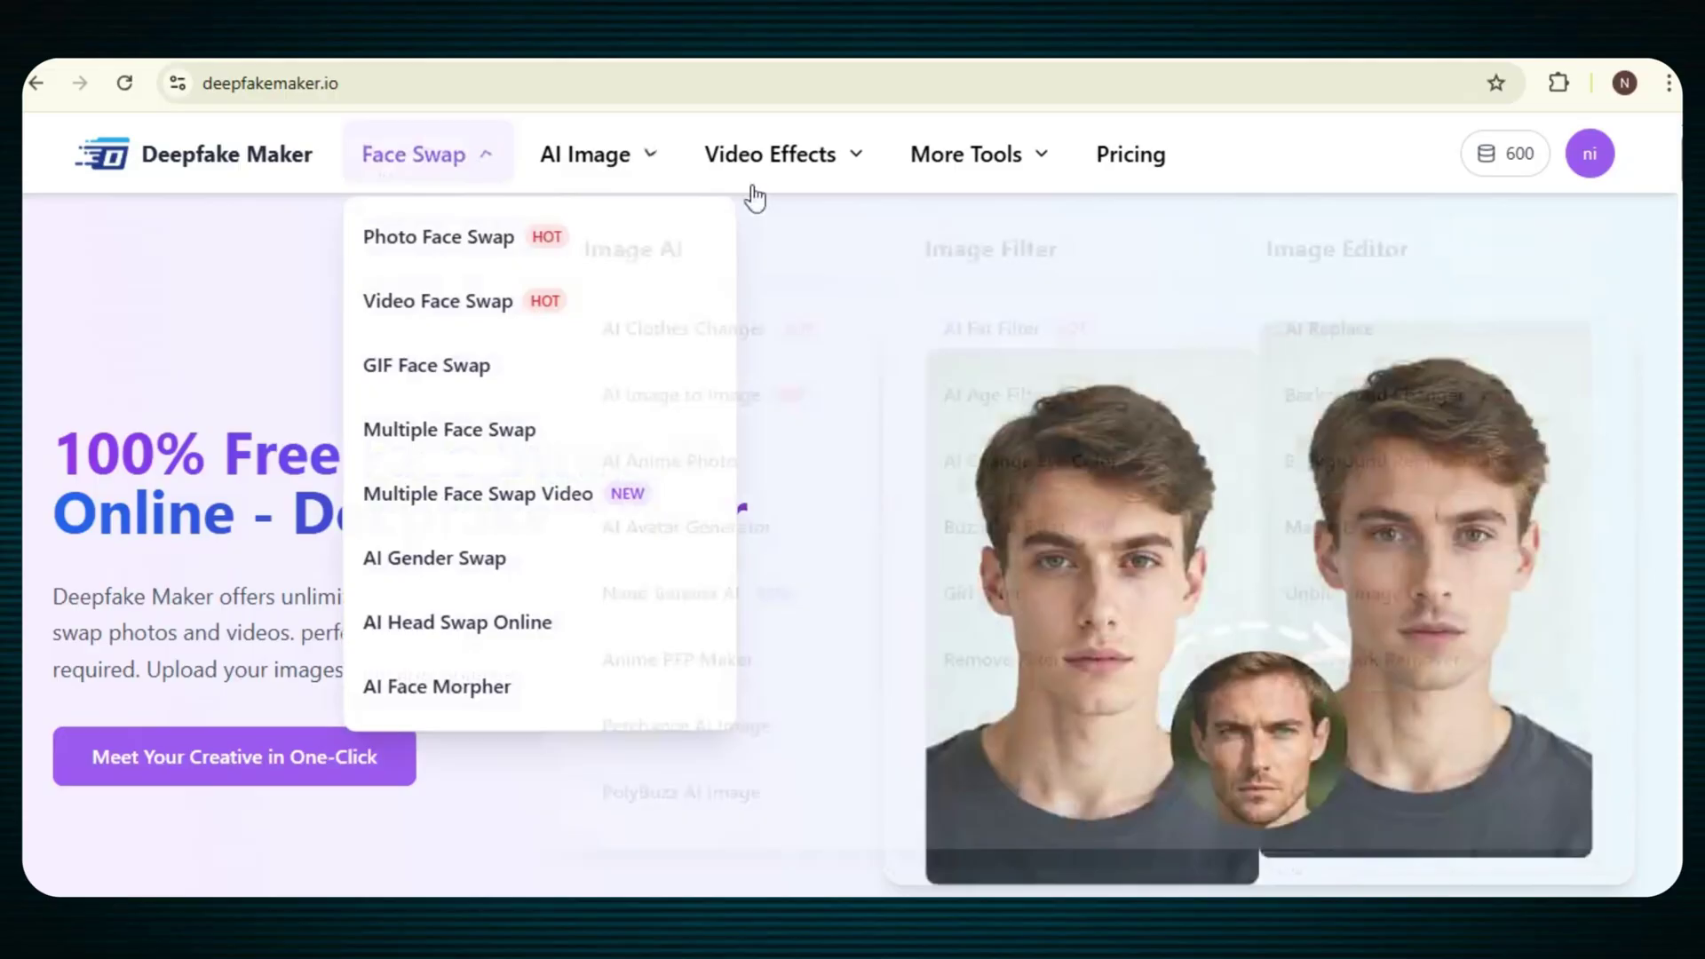
mouse_move(809, 191)
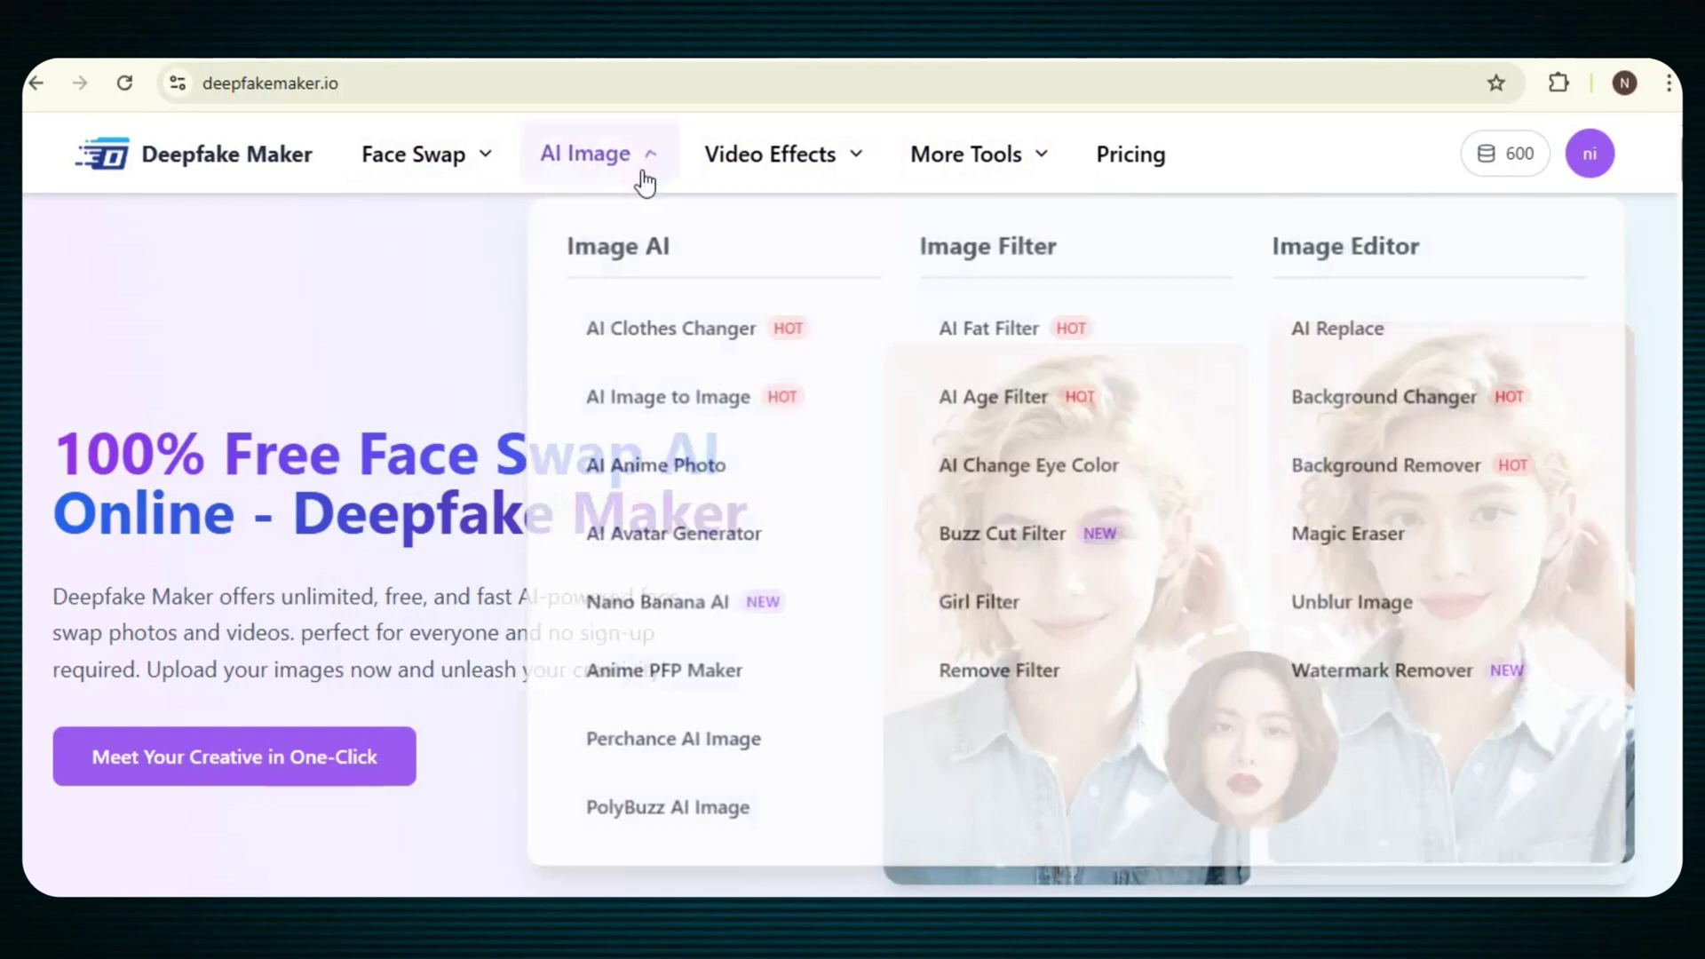
mouse_move(645, 173)
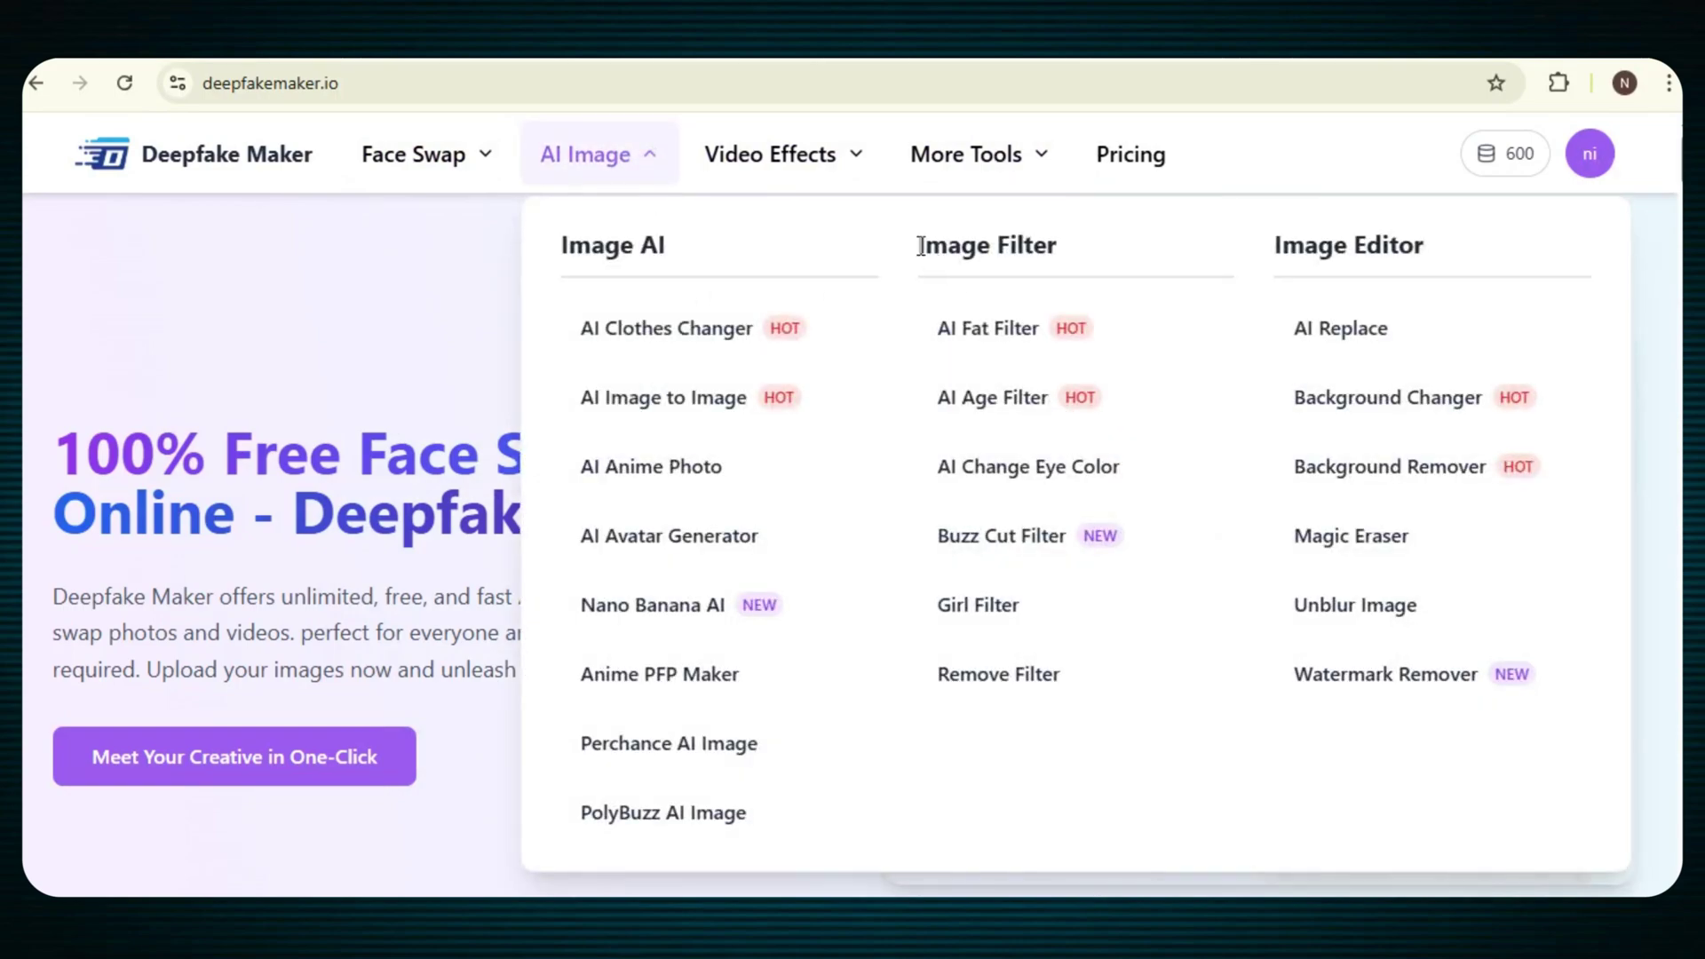
left_click_drag(921, 246, 1134, 256)
left_click_drag(1436, 249, 1167, 253)
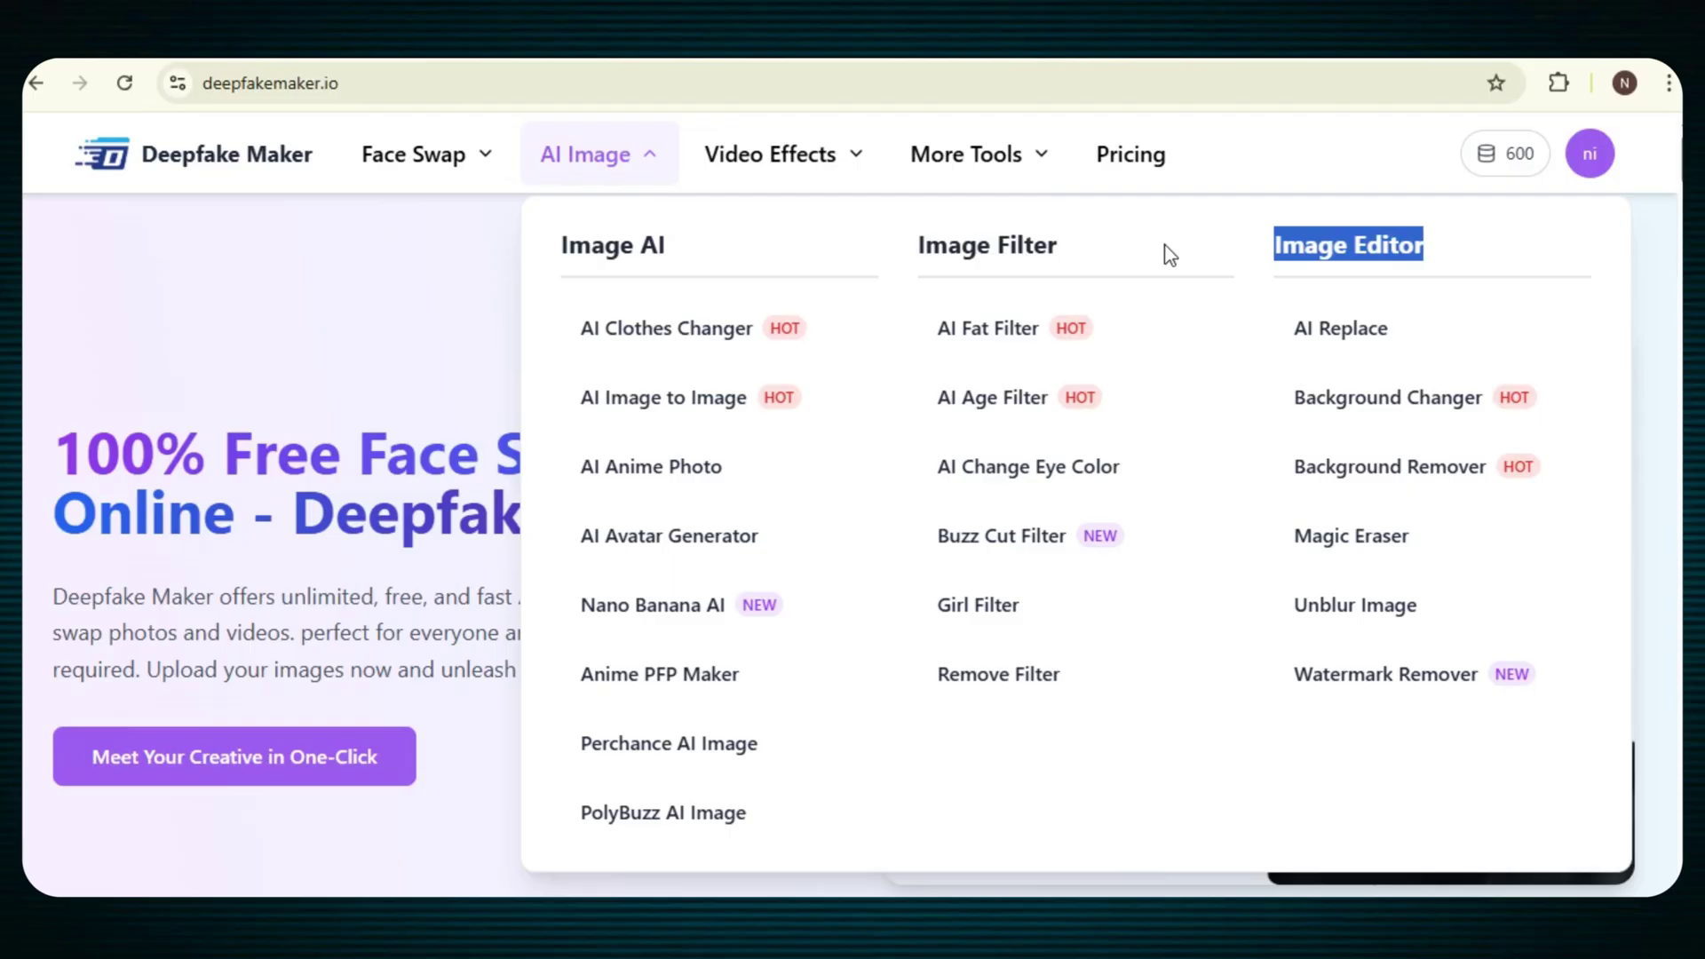
left_click(1167, 253)
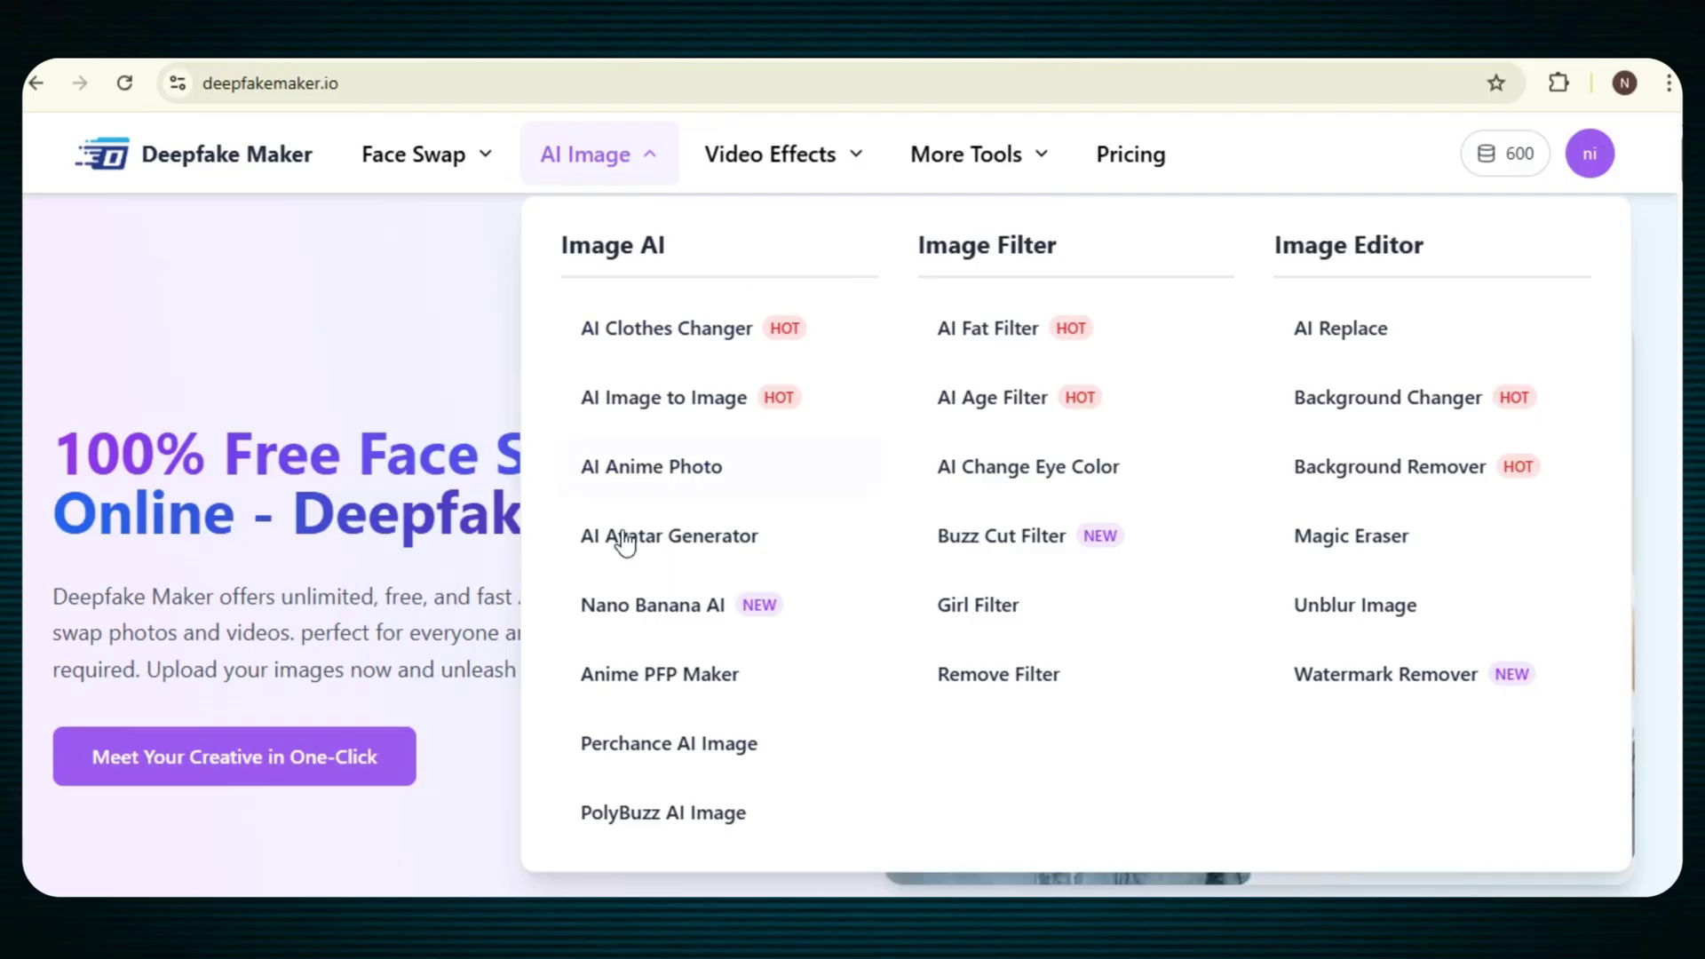
Open Nano Banana AI and scroll down to its Image to Image generator panel
left_click(649, 608)
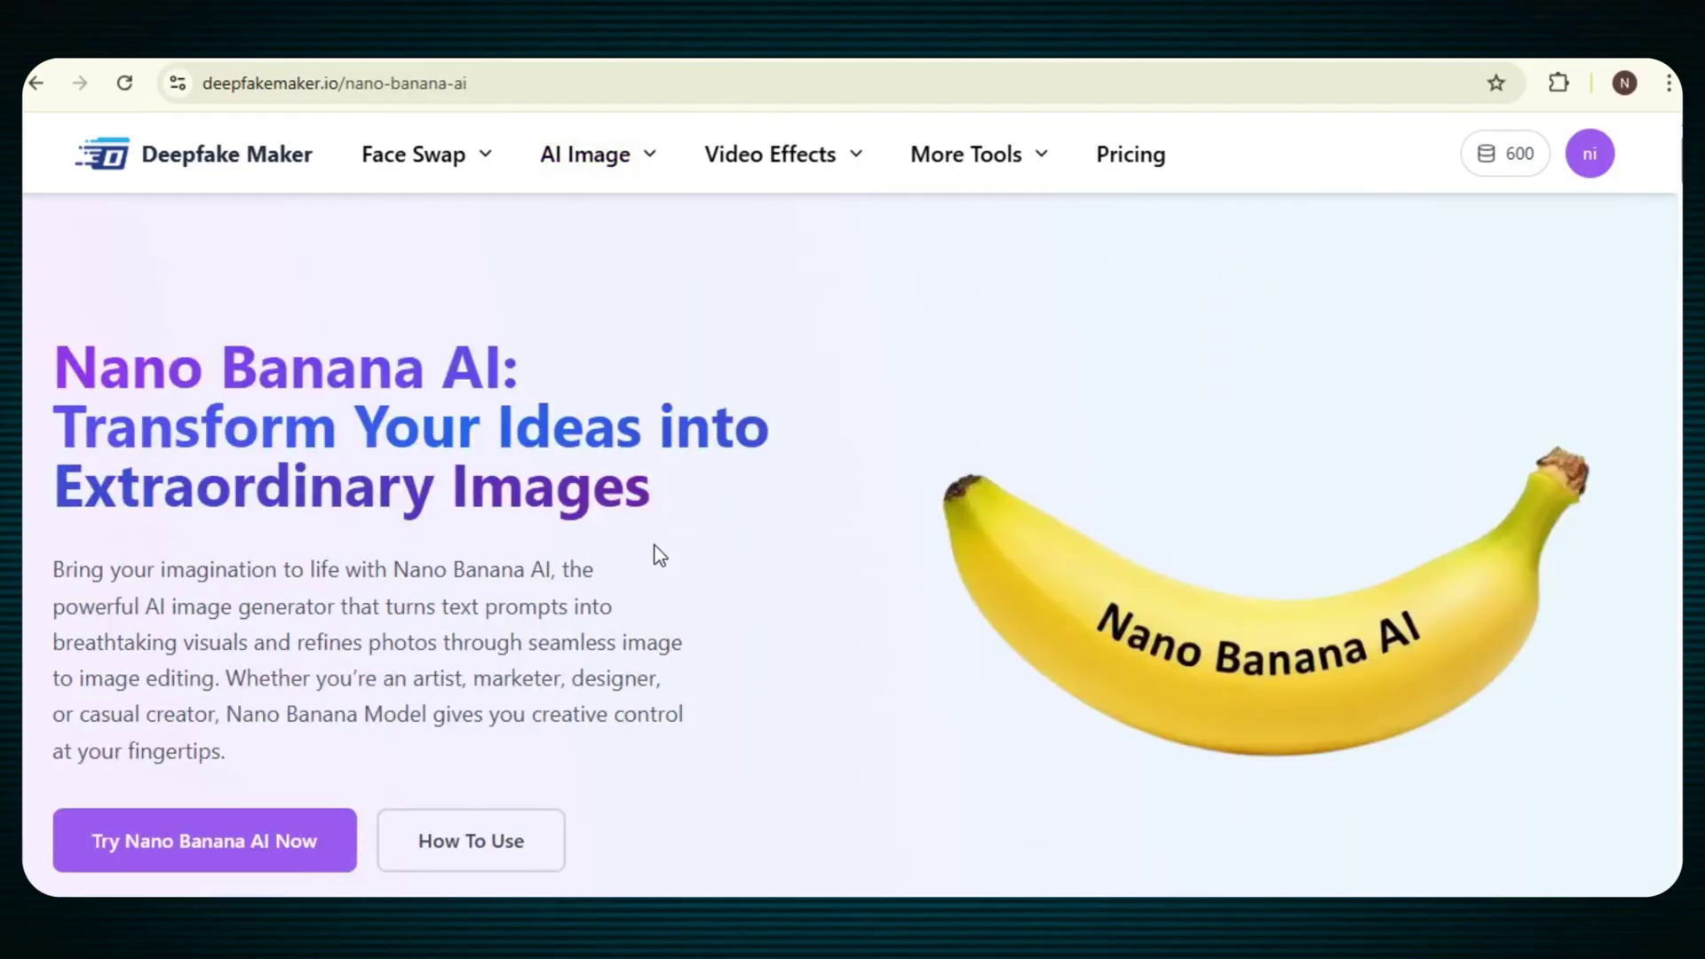
scroll(653, 457, "down", 5)
scroll(654, 468, "down", 2)
left_click_drag(493, 496, 1341, 533)
left_click(1125, 513)
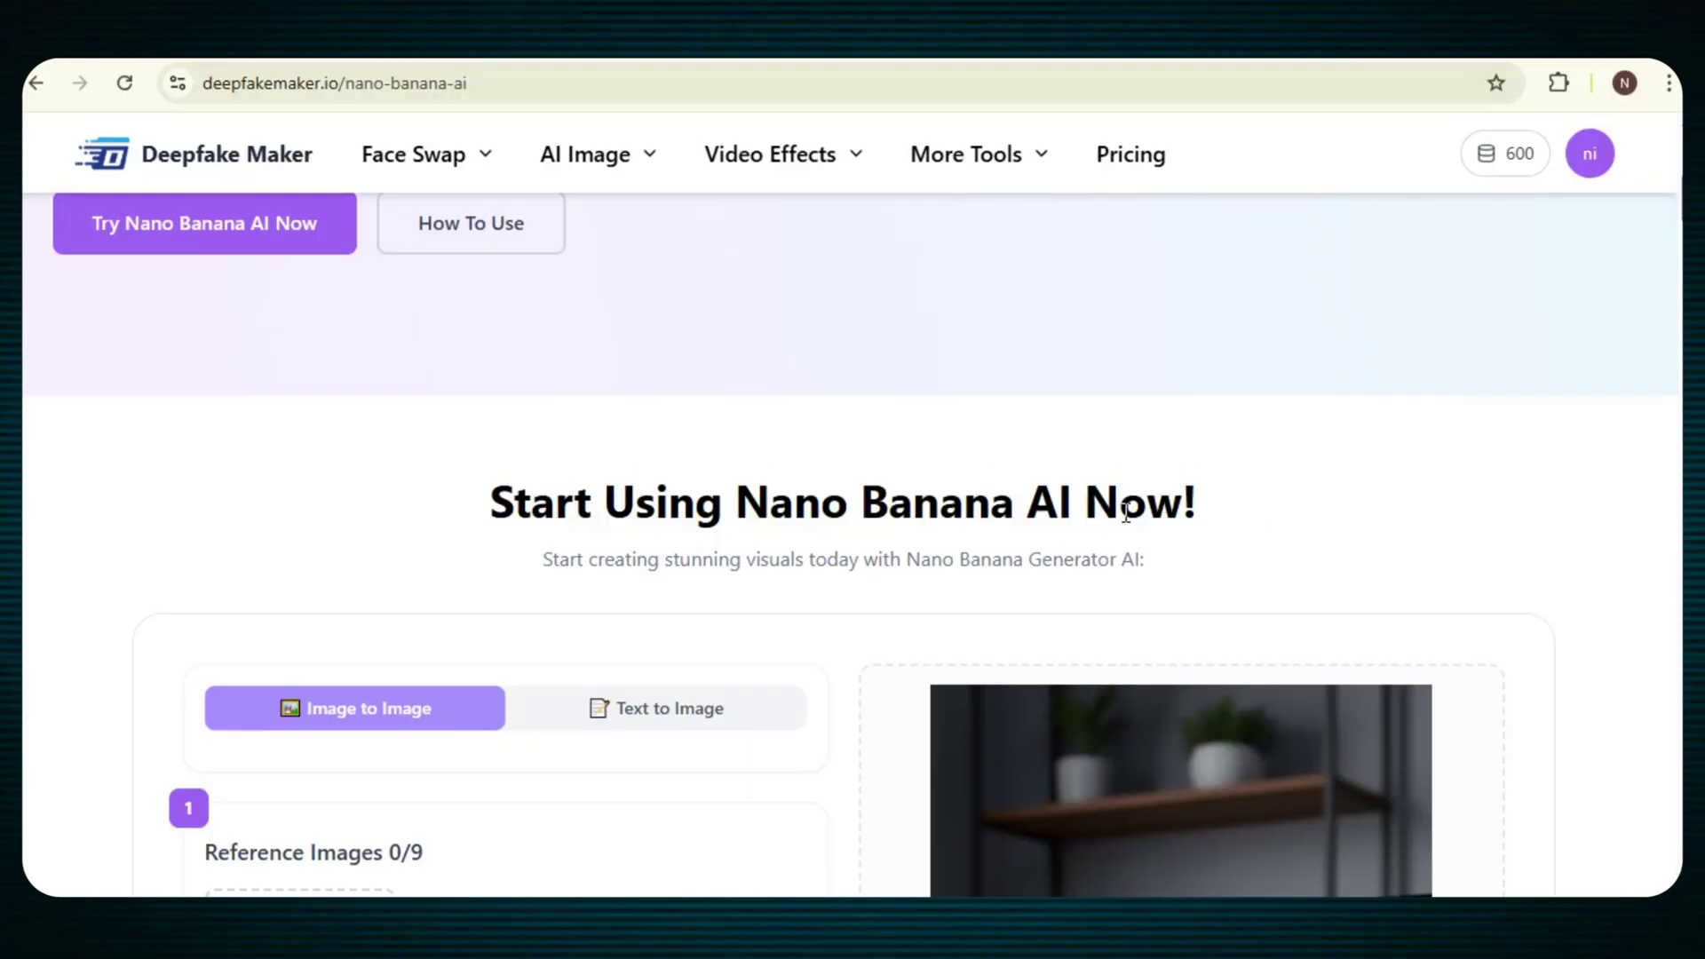
scroll(1126, 514, "down", 4)
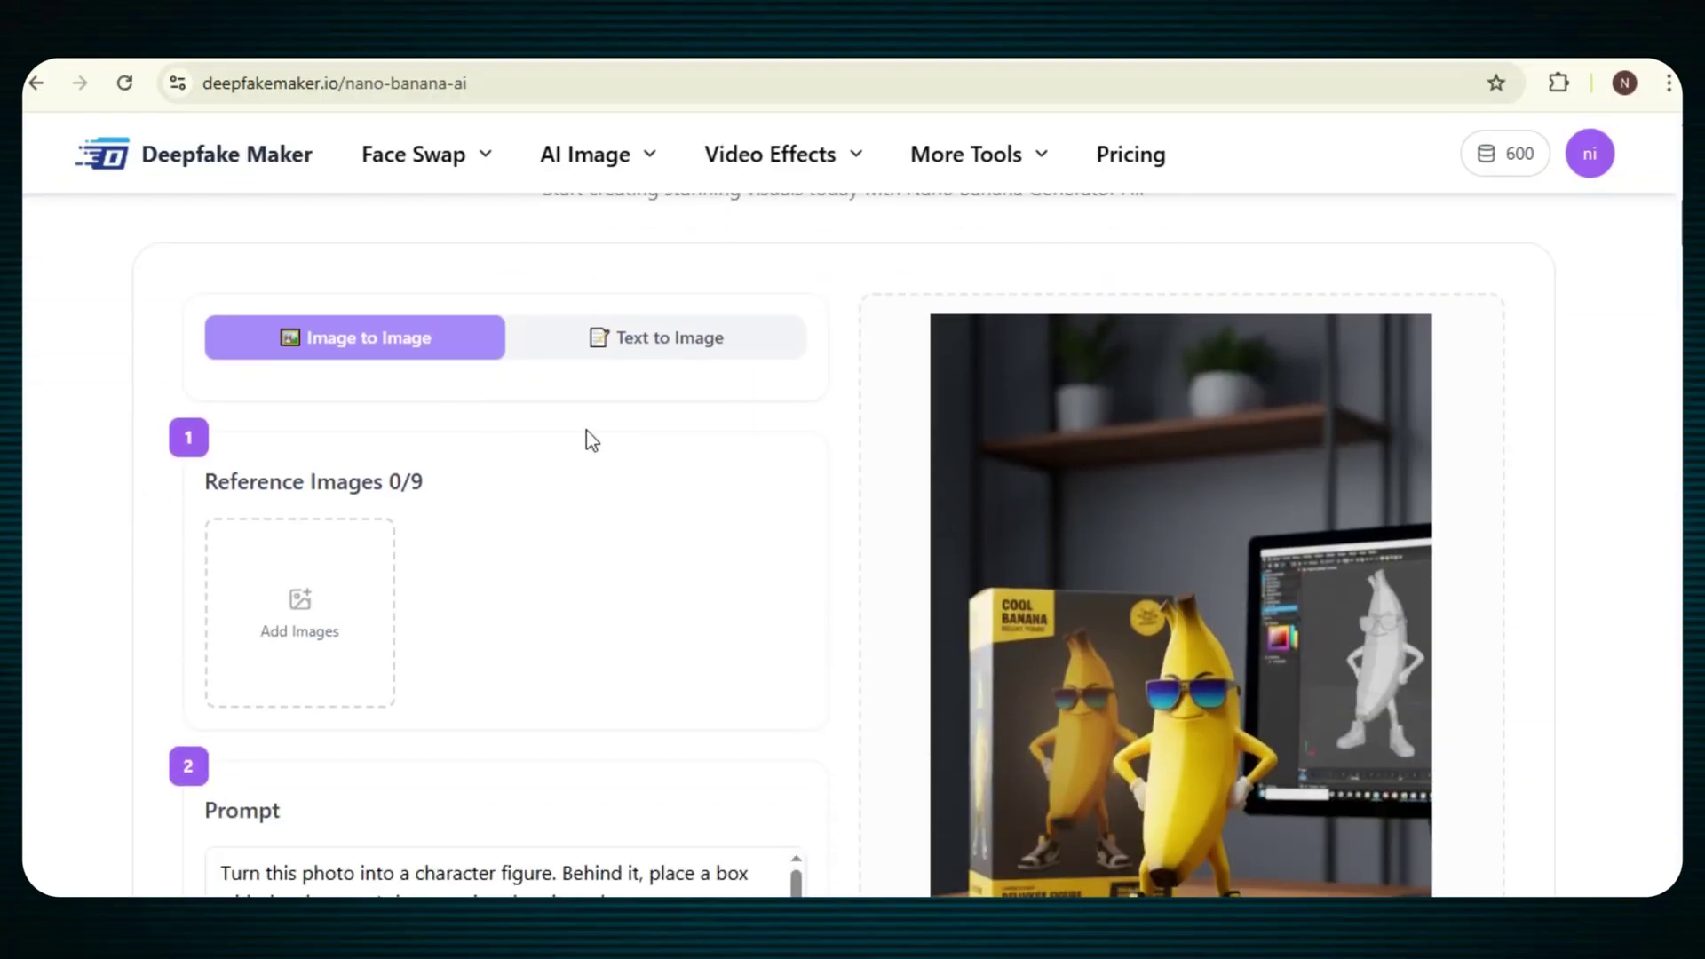
scroll(1123, 515, "up", 1)
scroll(1078, 511, "down", 1)
Add beach photo 1 from Downloads as the reference image
left_click(320, 624)
left_click(445, 381)
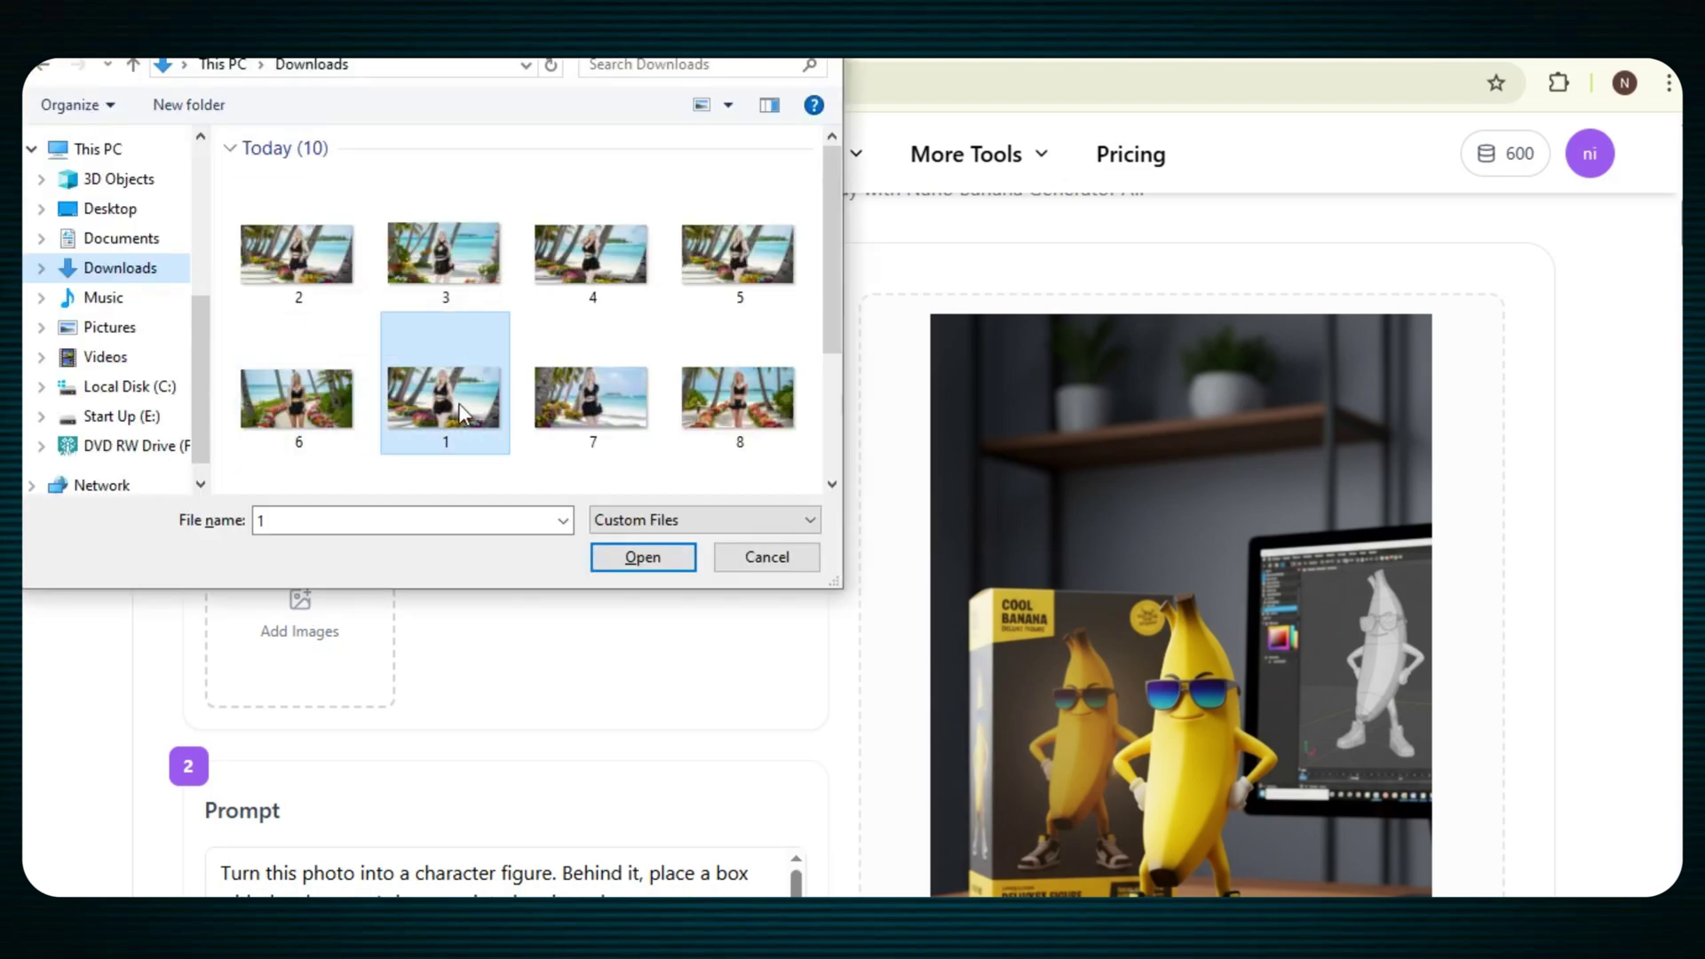
left_click(647, 556)
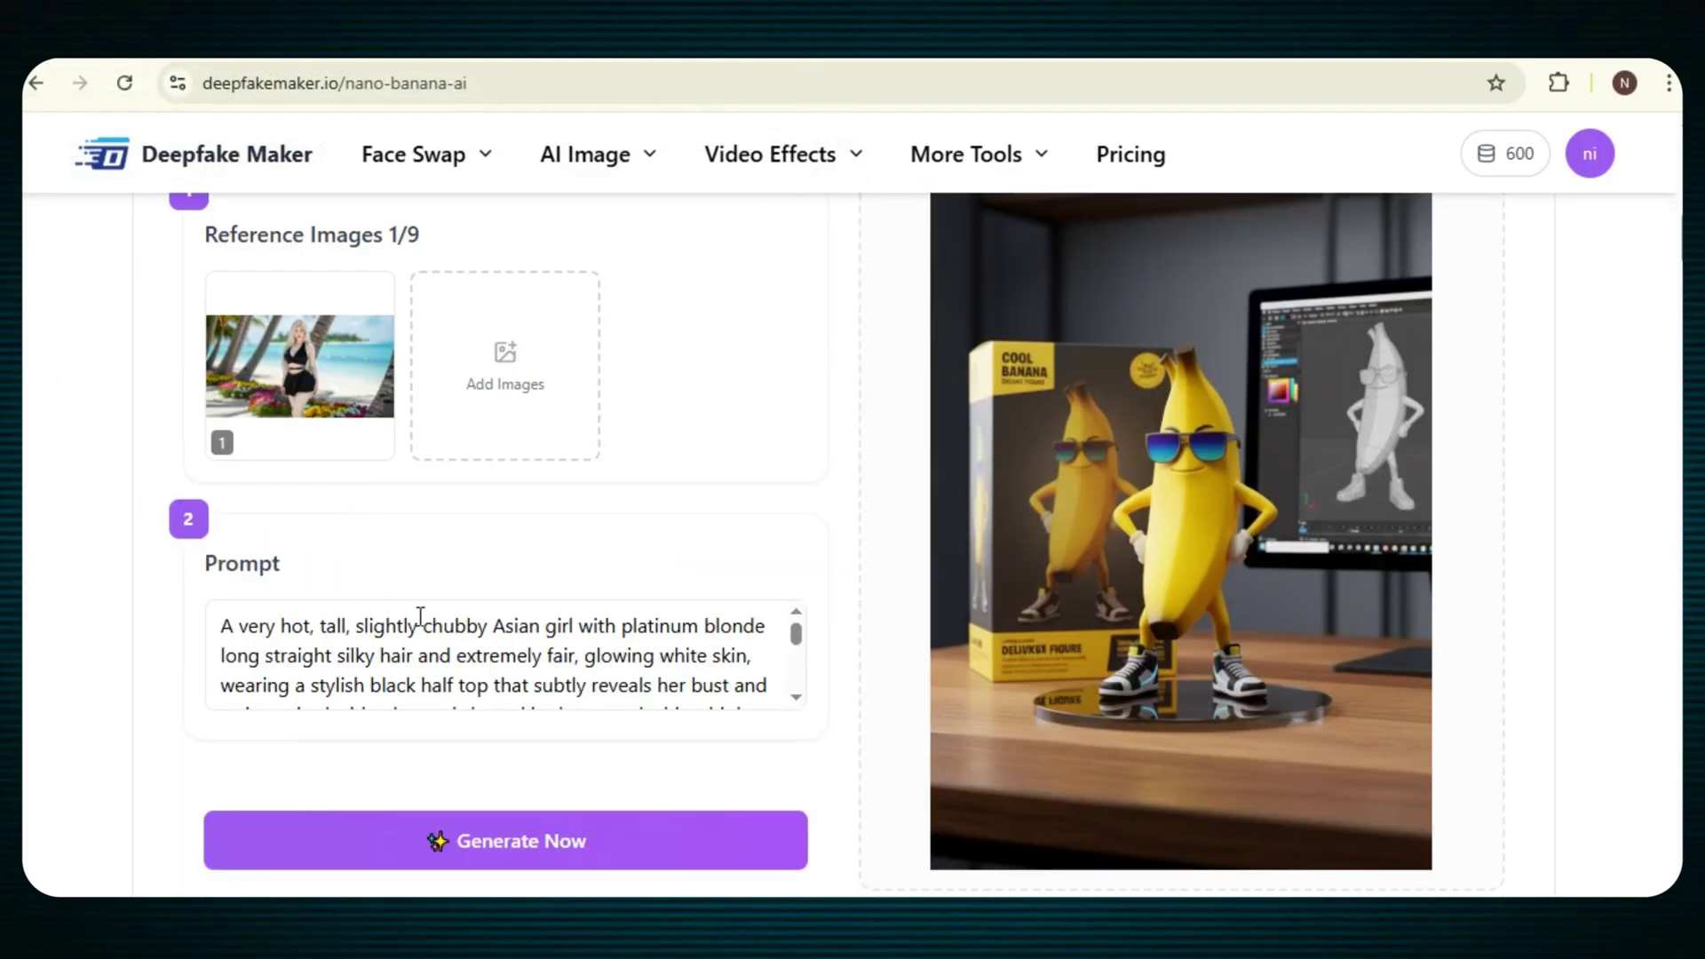
Replace the prompt with the butterflies-and-black-cat text and generate the edited image
left_click(373, 624)
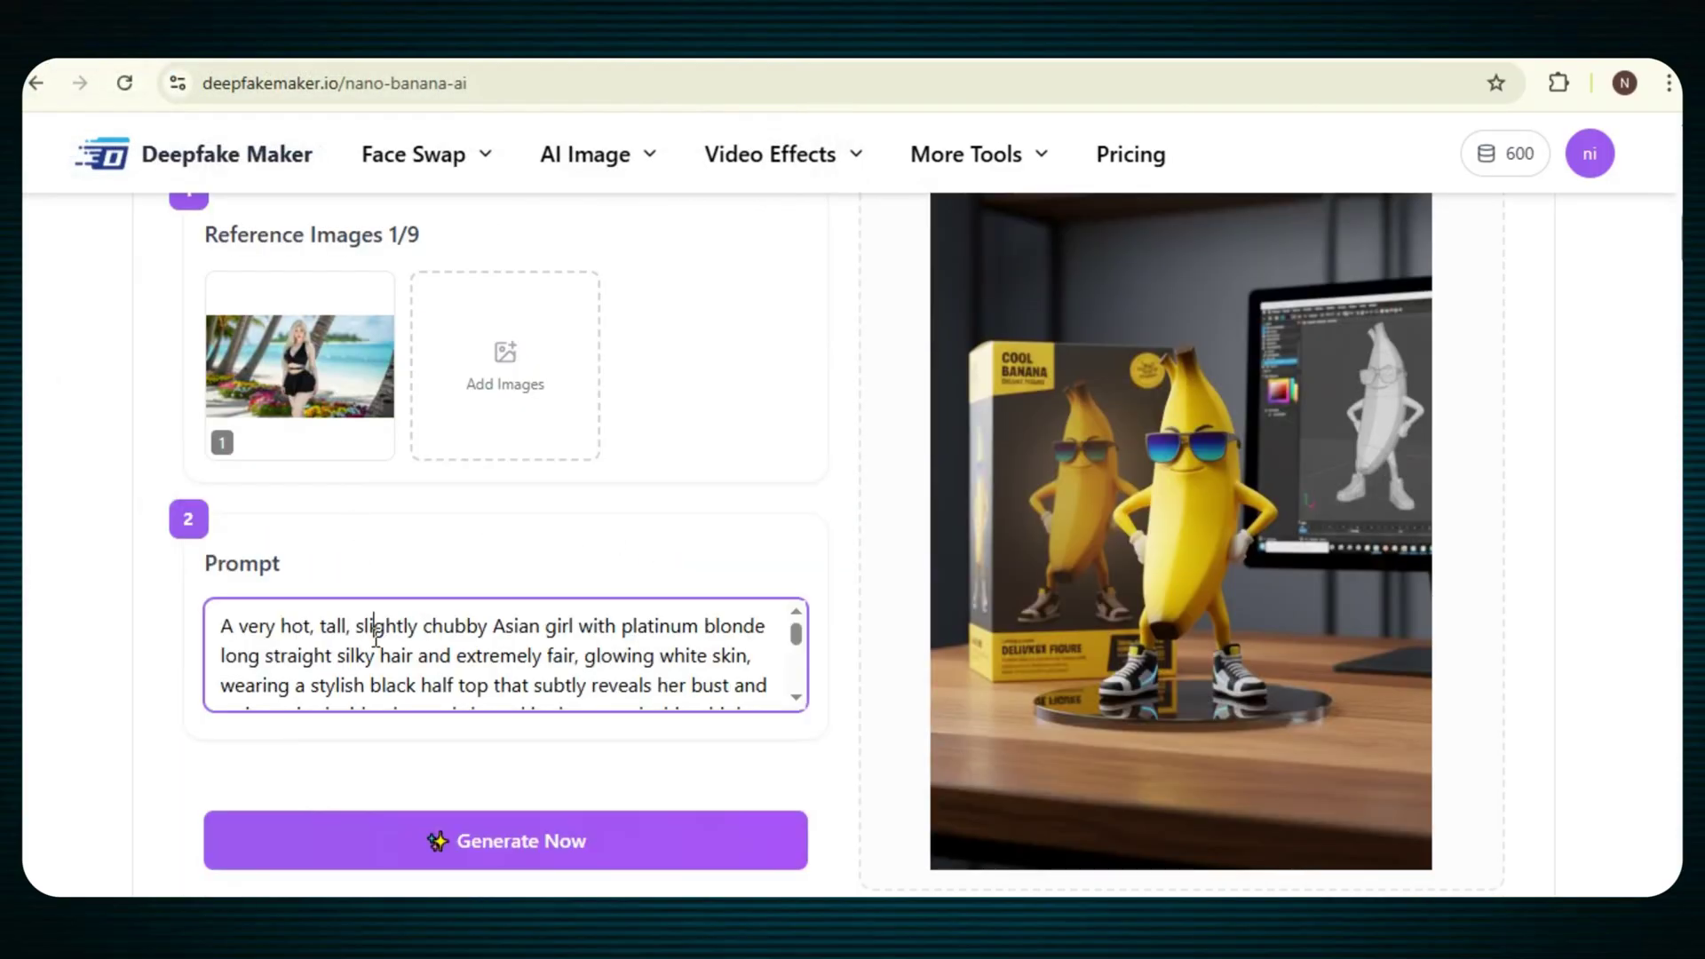
key("ctrl+a")
right_click(373, 626)
left_click(405, 227)
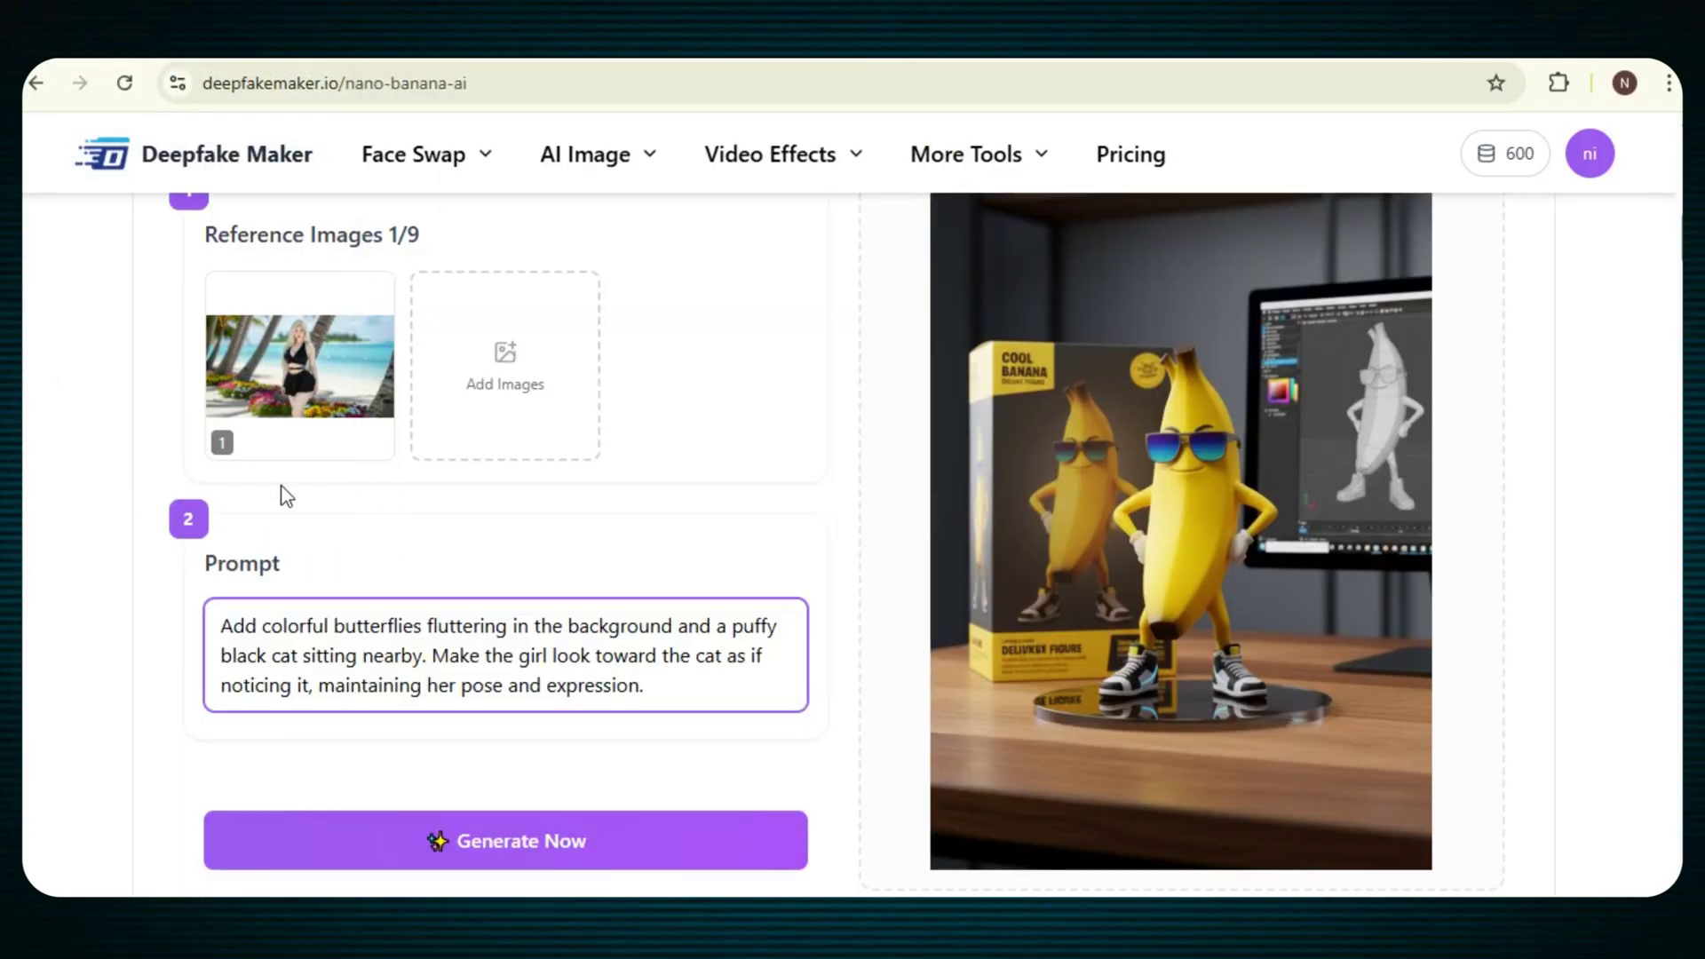
scroll(286, 496, "down", 3)
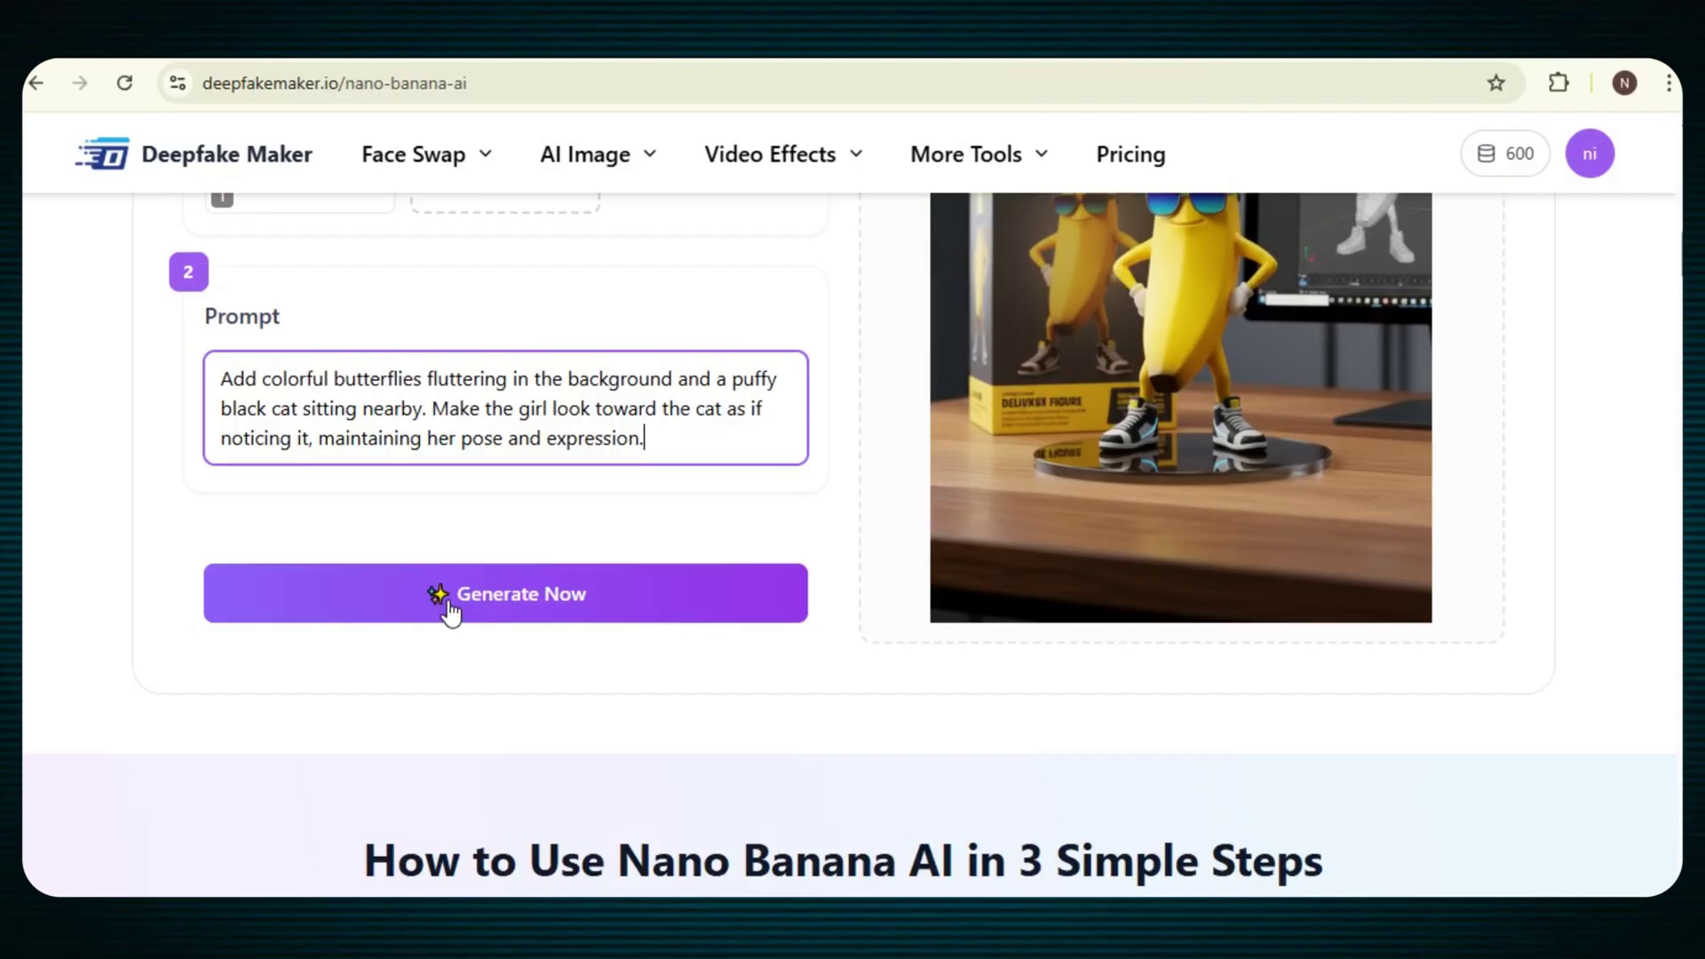
left_click(449, 594)
scroll(765, 669, "up", 2)
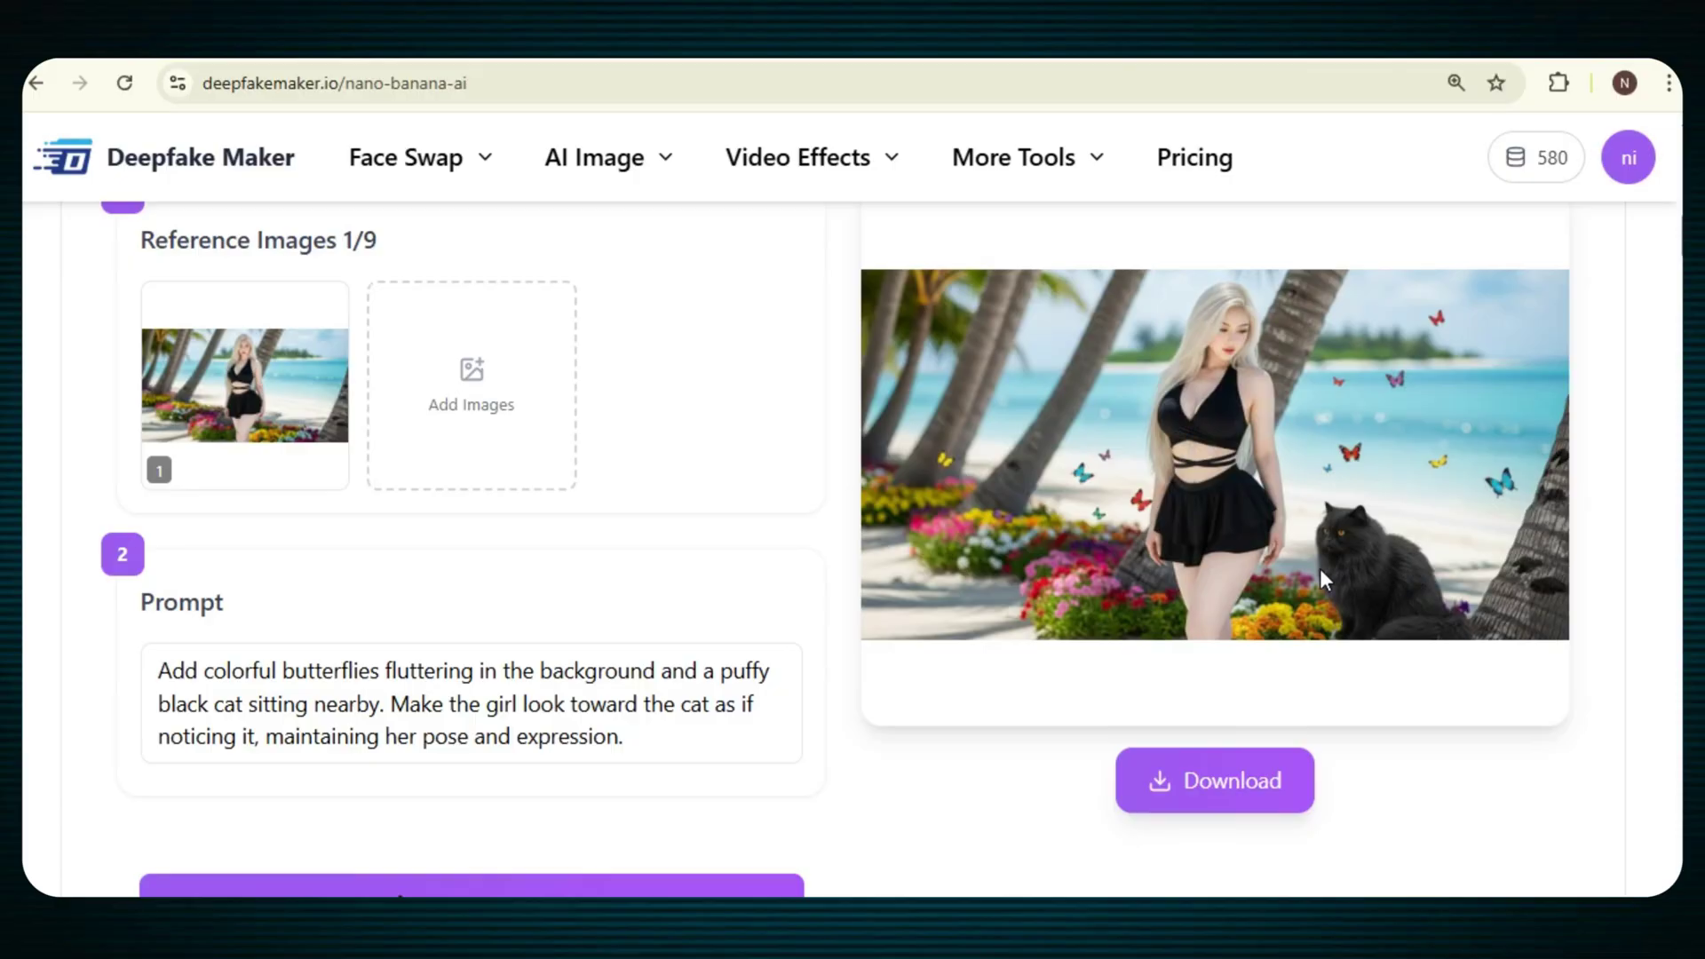
Download the butterfly-and-cat result and load it as the new reference image
left_click(1208, 790)
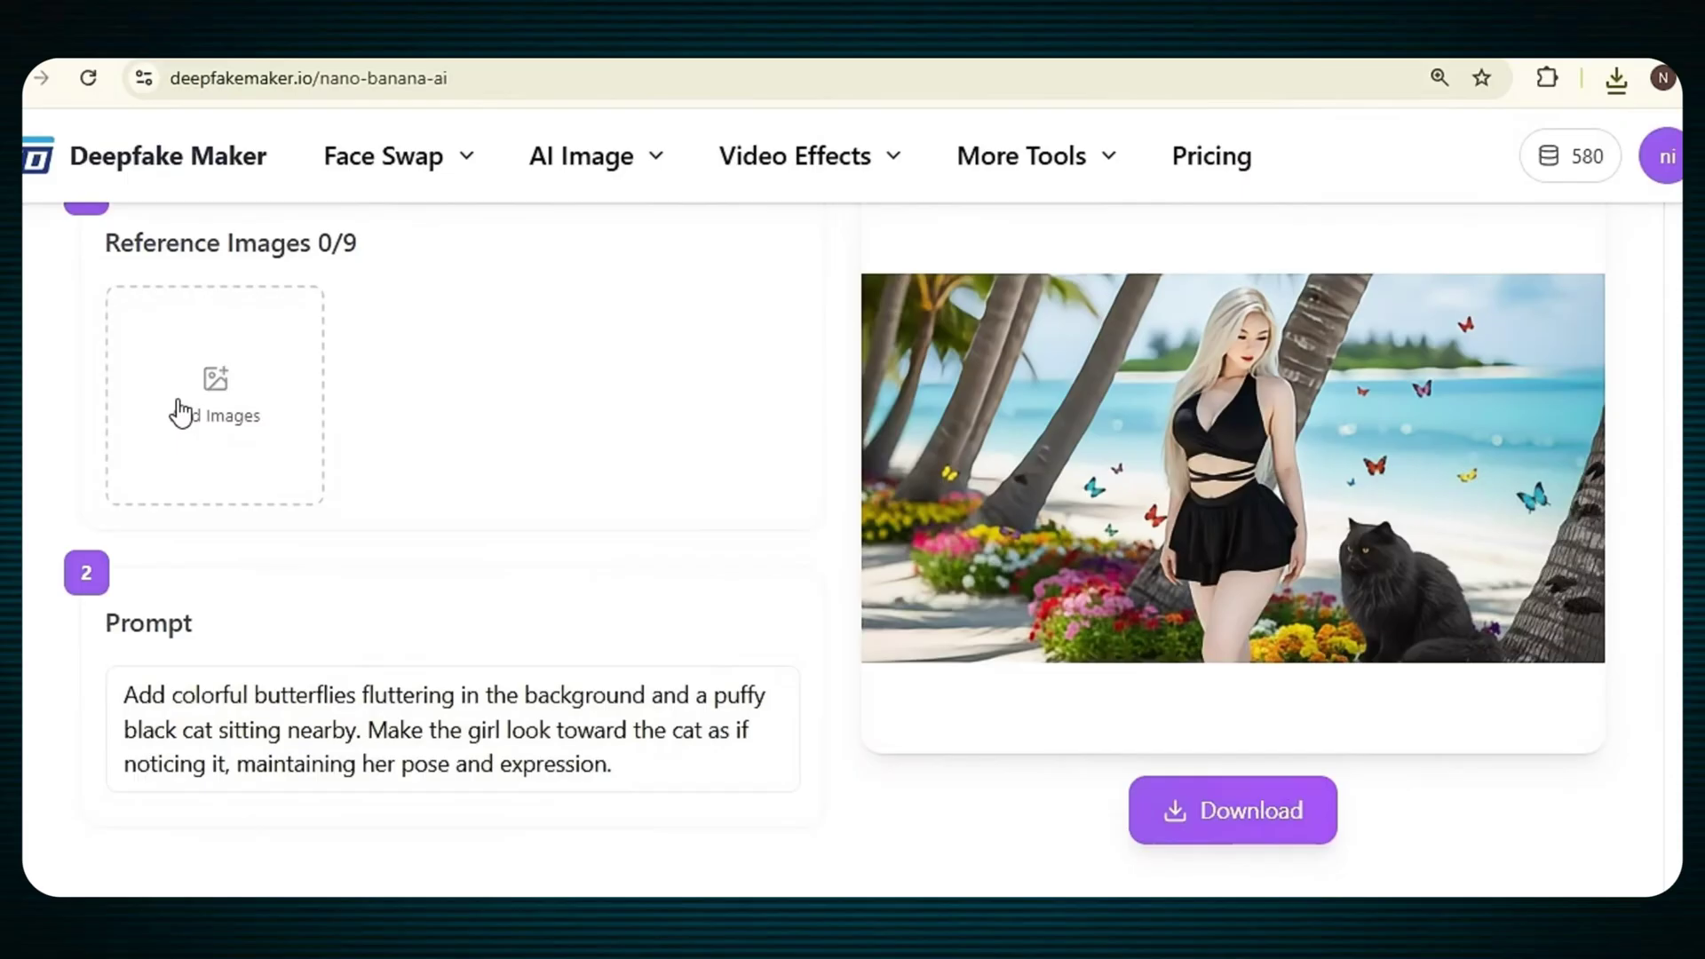
left_click(182, 410)
left_click(297, 295)
left_click(626, 578)
Swap in the longer bench-and-lamp prompt and generate a new image
scroll(451, 688, "down", 1)
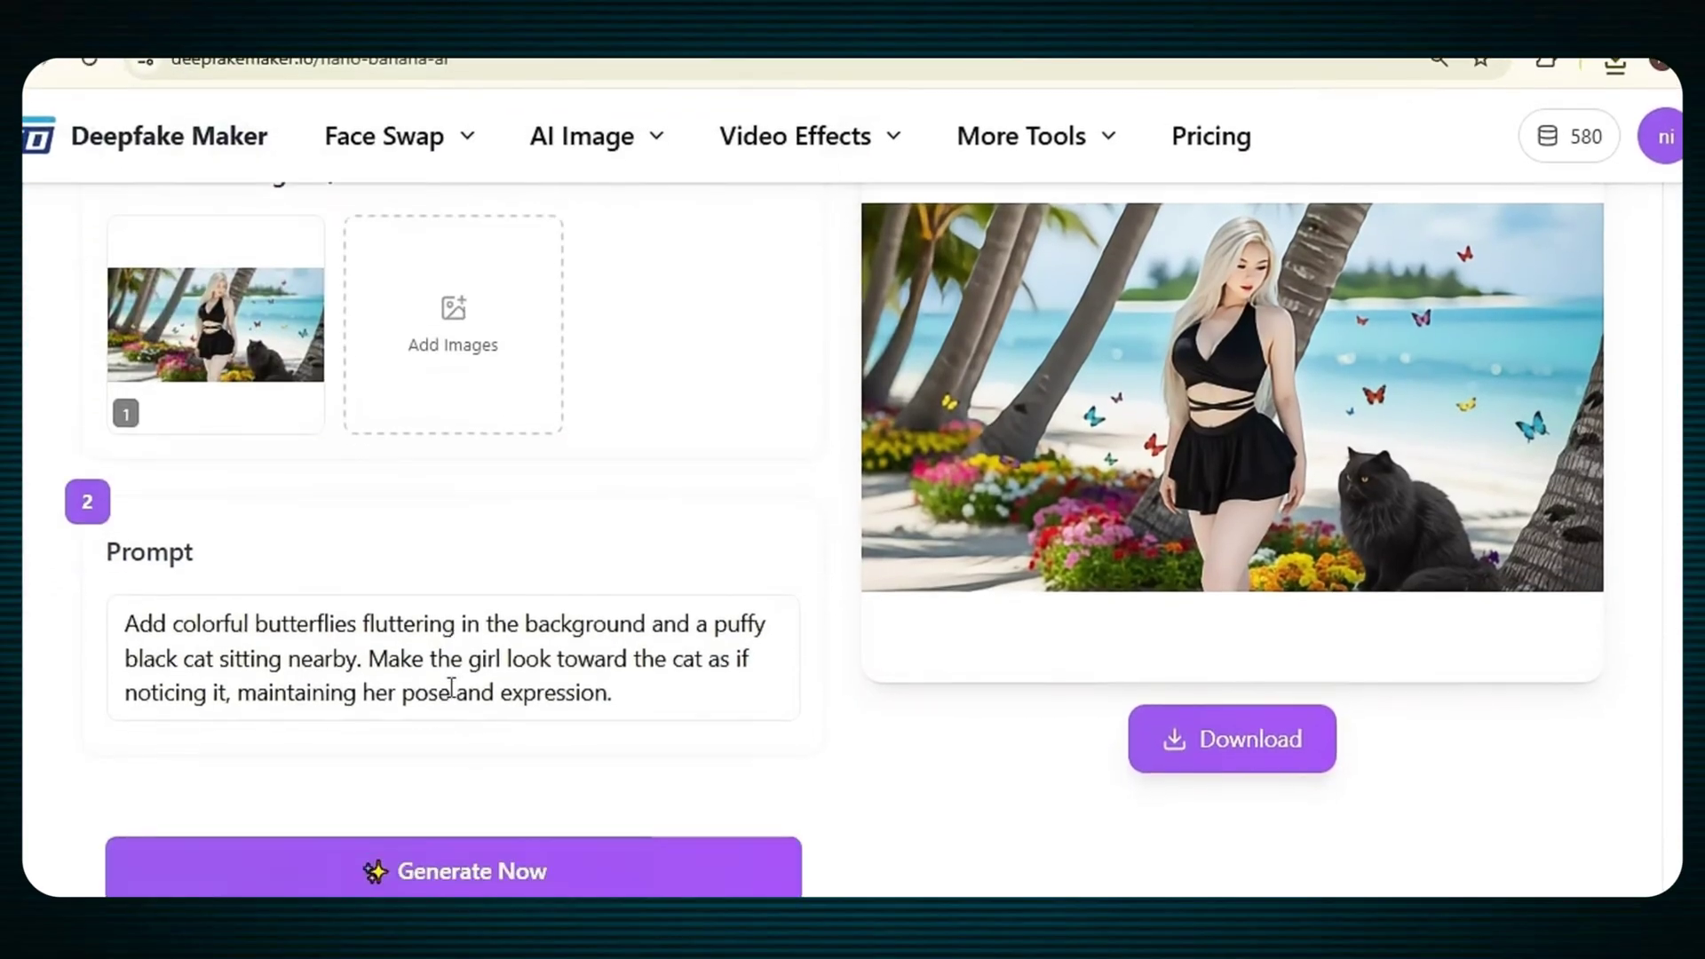
left_click(450, 590)
key("ctrl+a")
key("BackSpace")
right_click(608, 571)
left_click(652, 289)
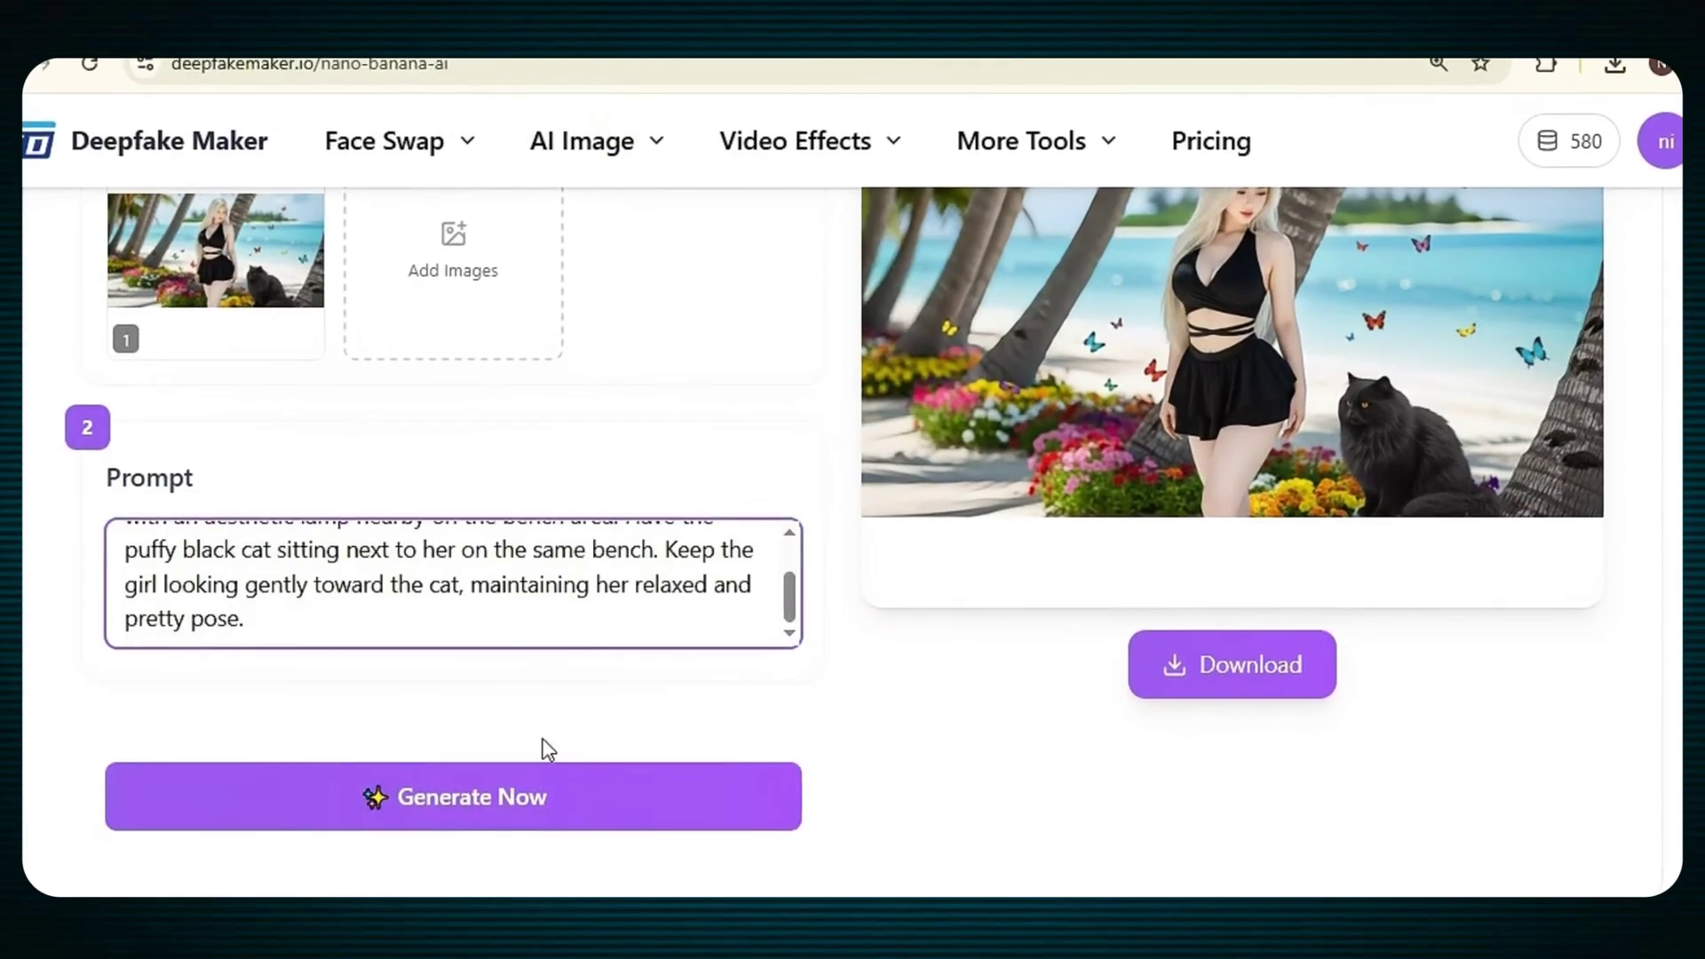
left_click(542, 797)
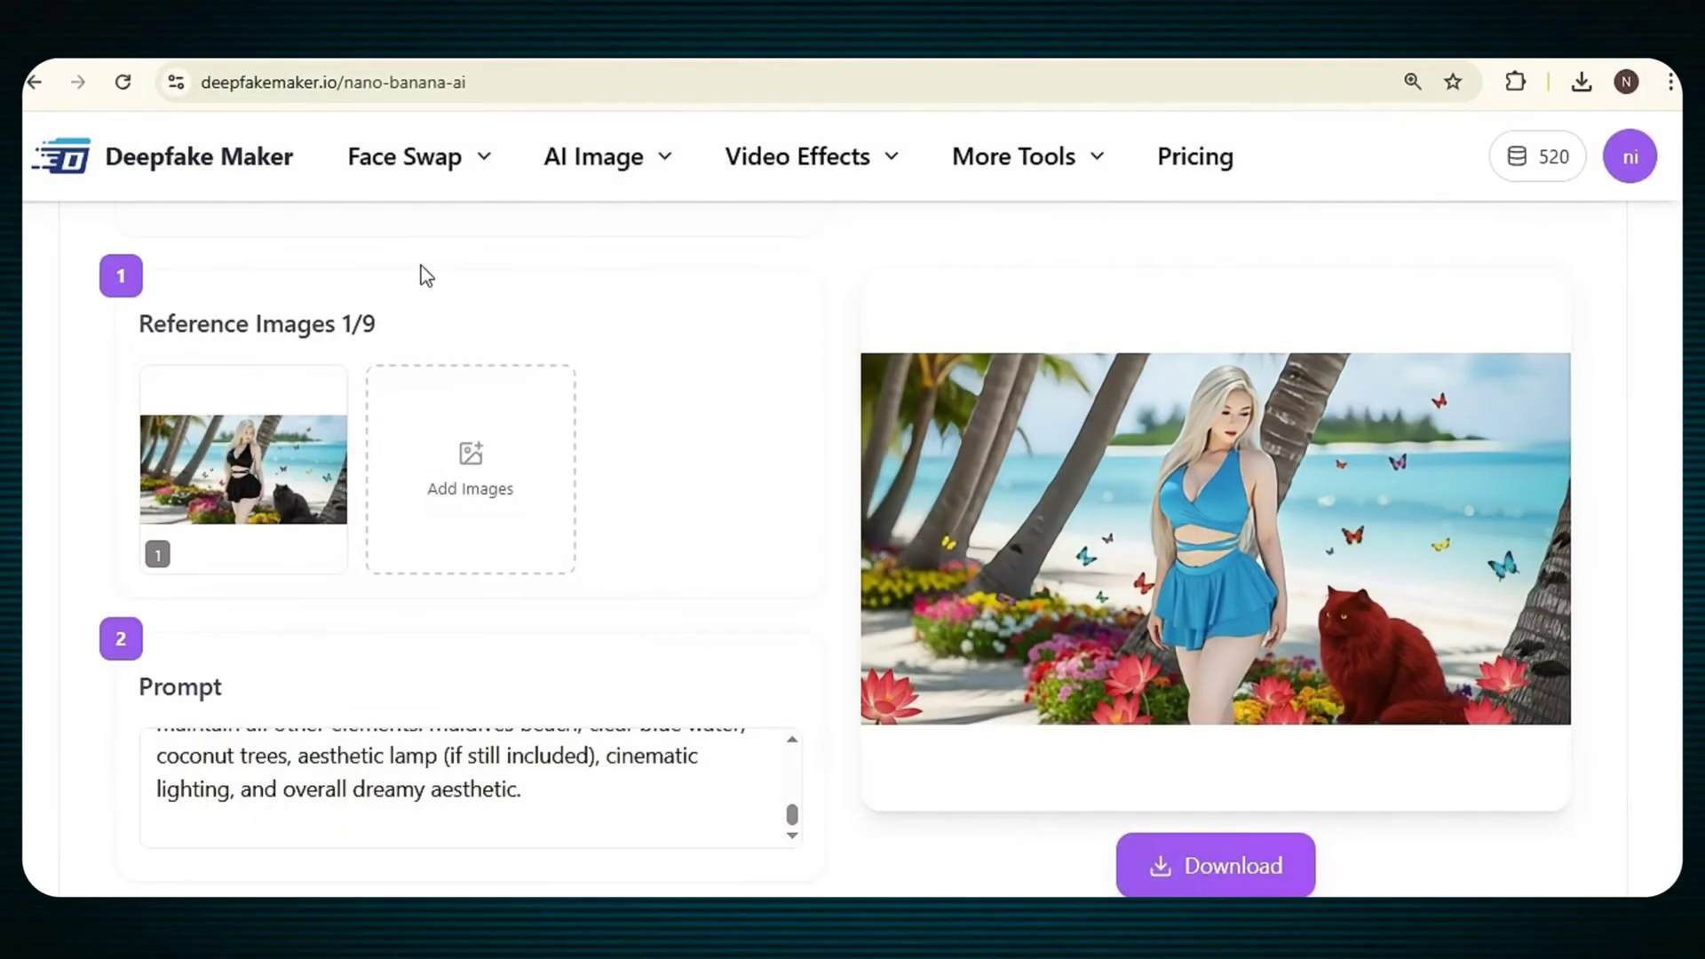
Wait for the image of the girl in blue beside a red cat to finish generating
mouse_move(391, 187)
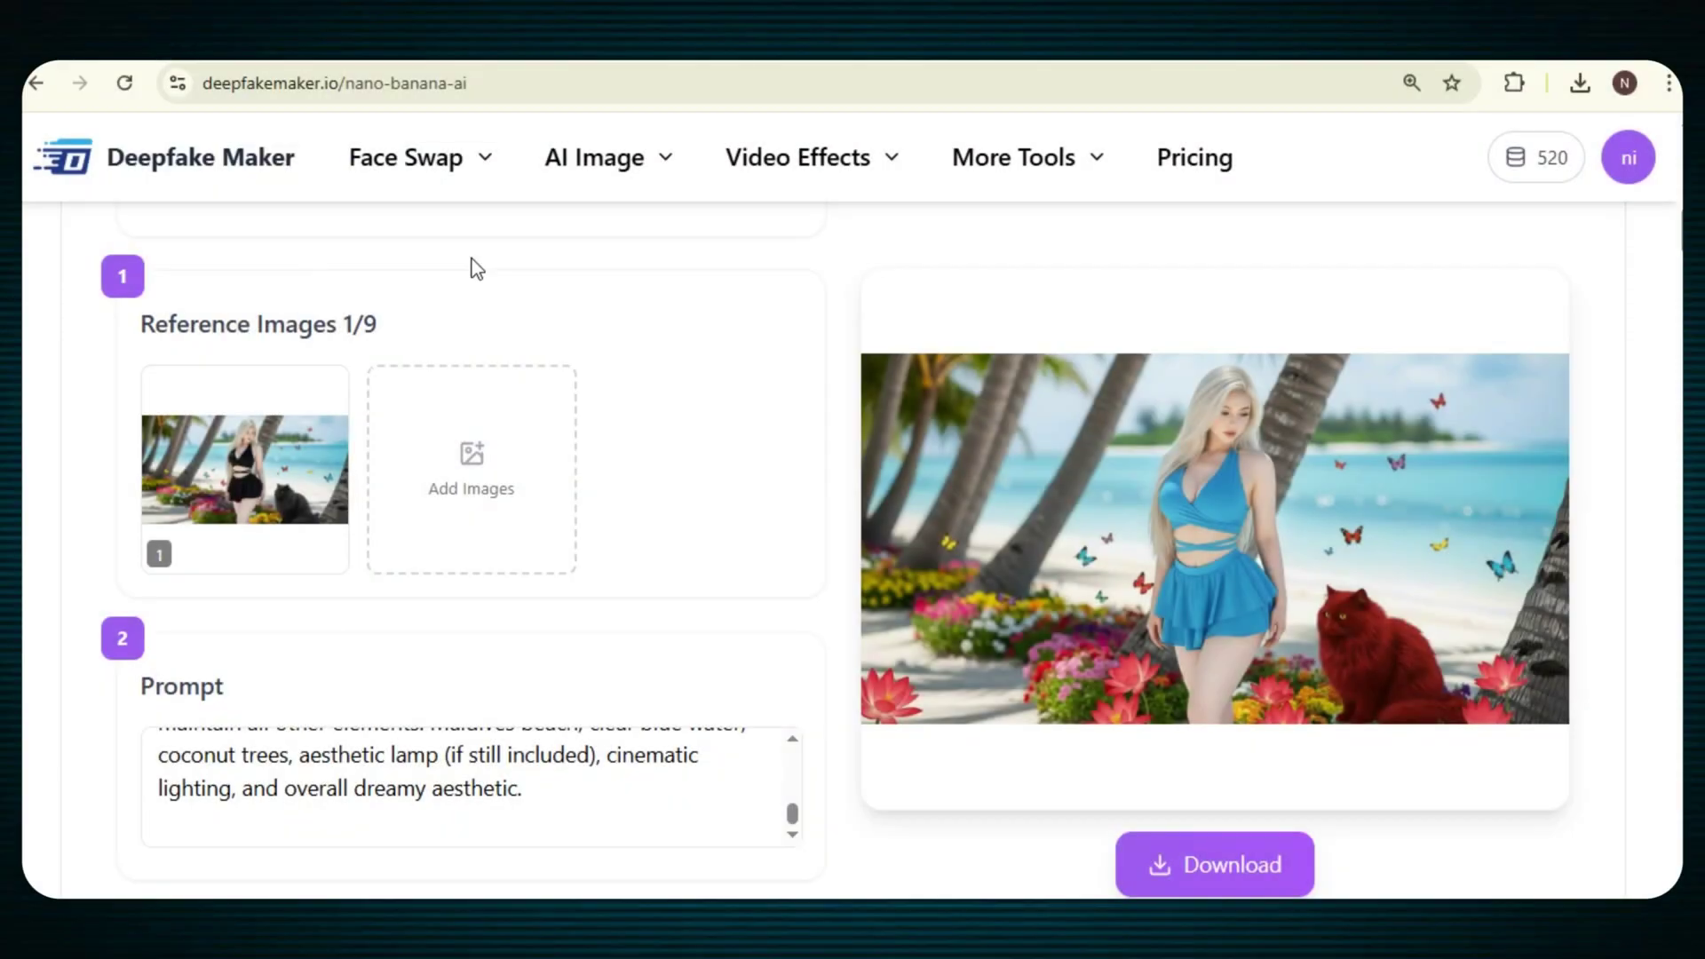
Open Photo Face Swap and upload photo 3 as the origin face
mouse_move(450, 168)
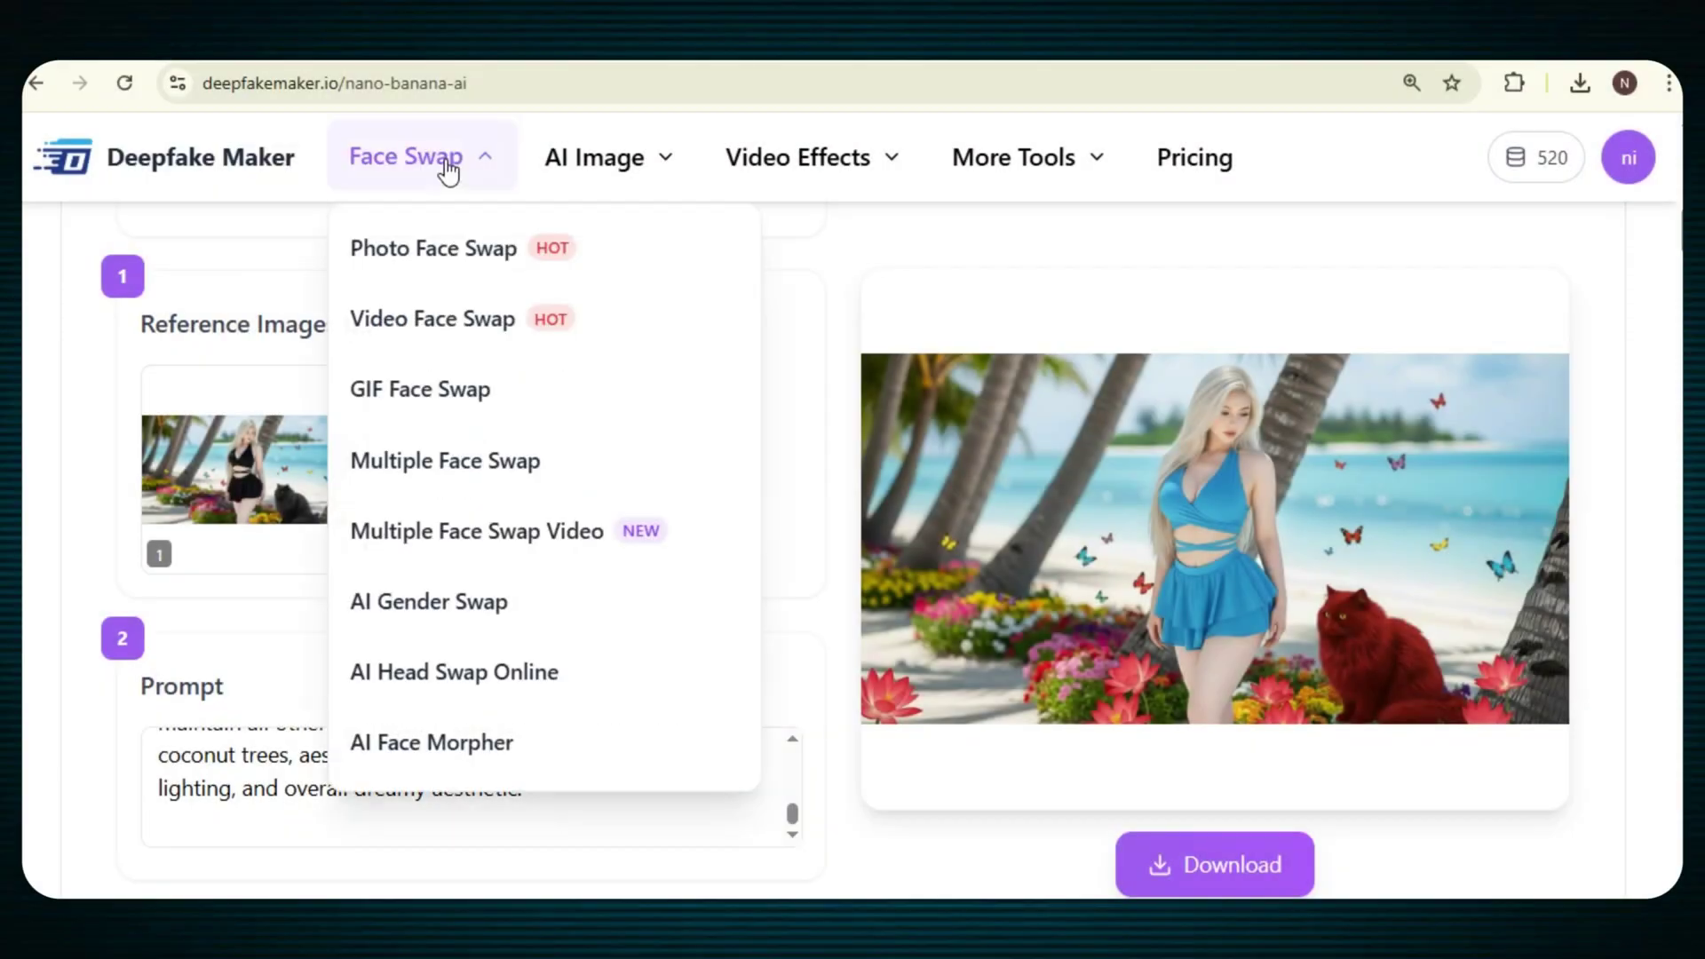
left_click(451, 259)
scroll(554, 302, "down", 3)
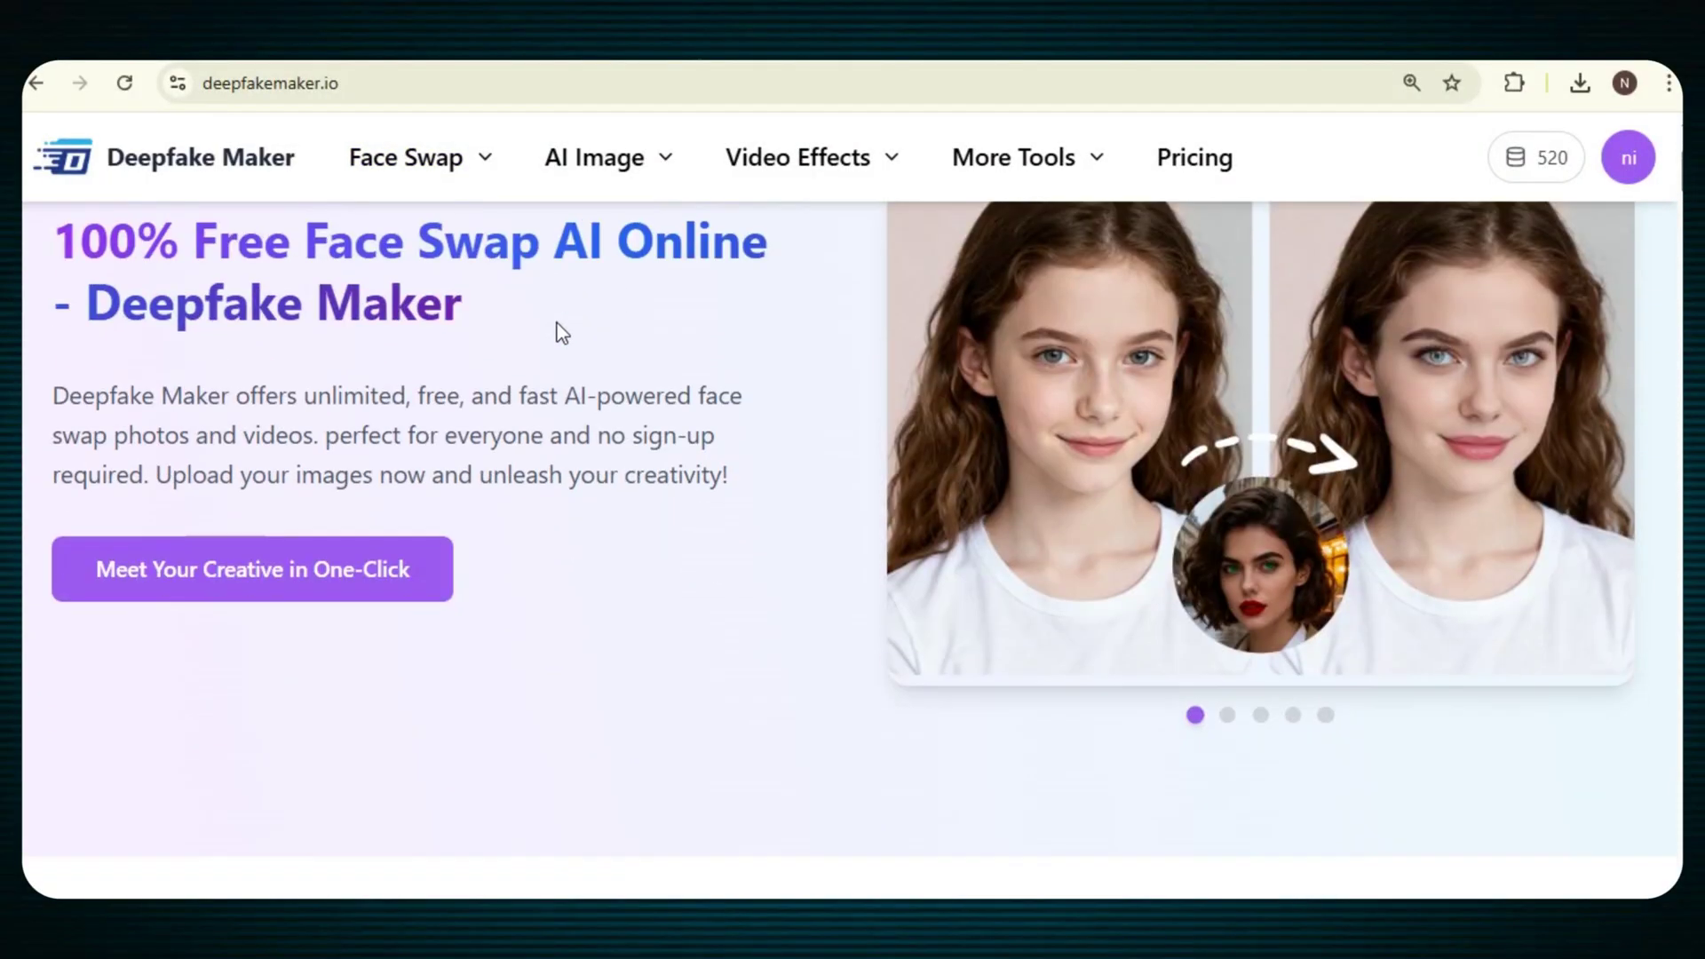
scroll(557, 323, "down", 10)
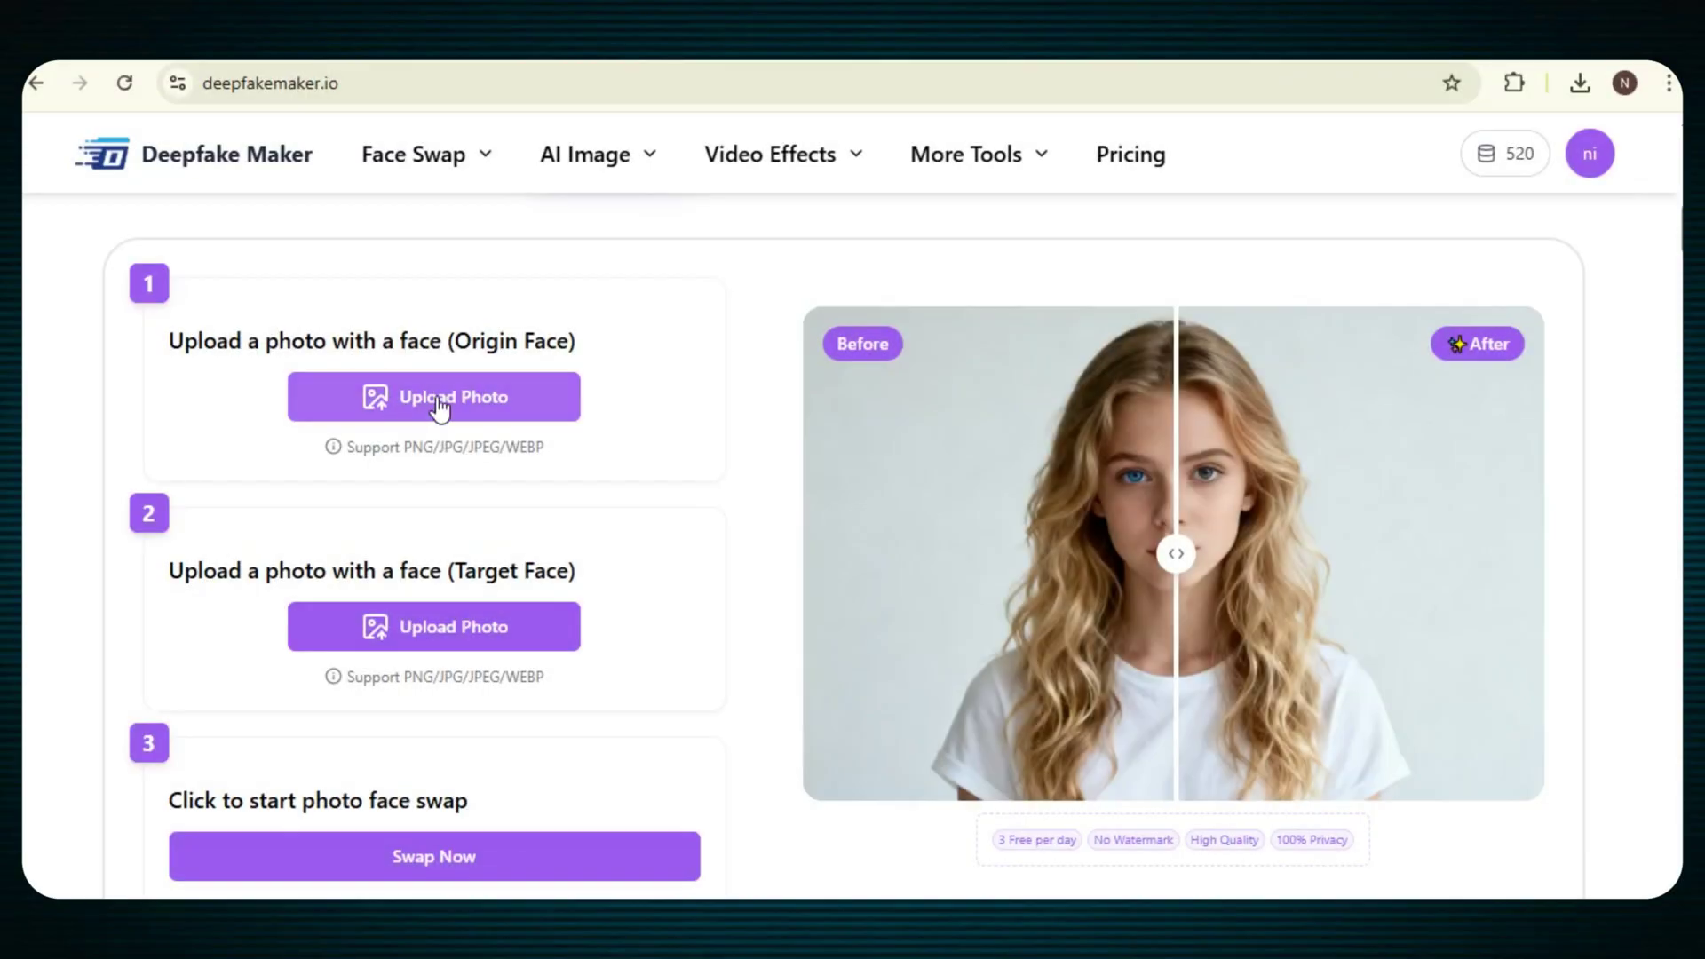
left_click(435, 396)
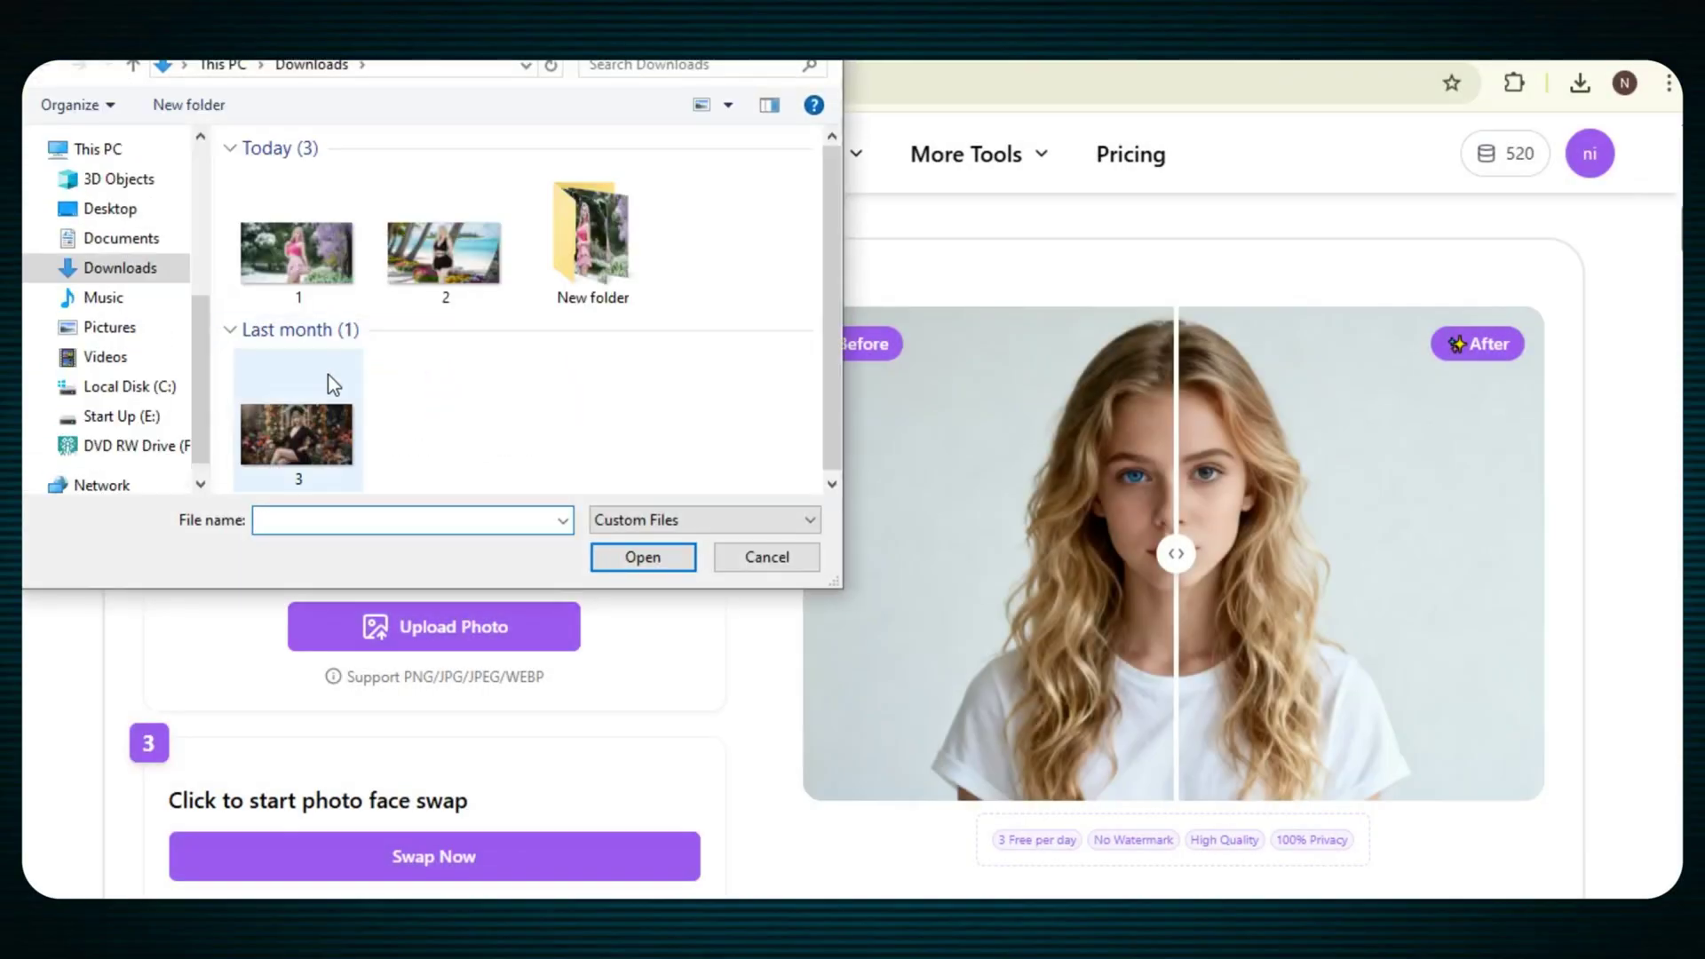
left_click(669, 557)
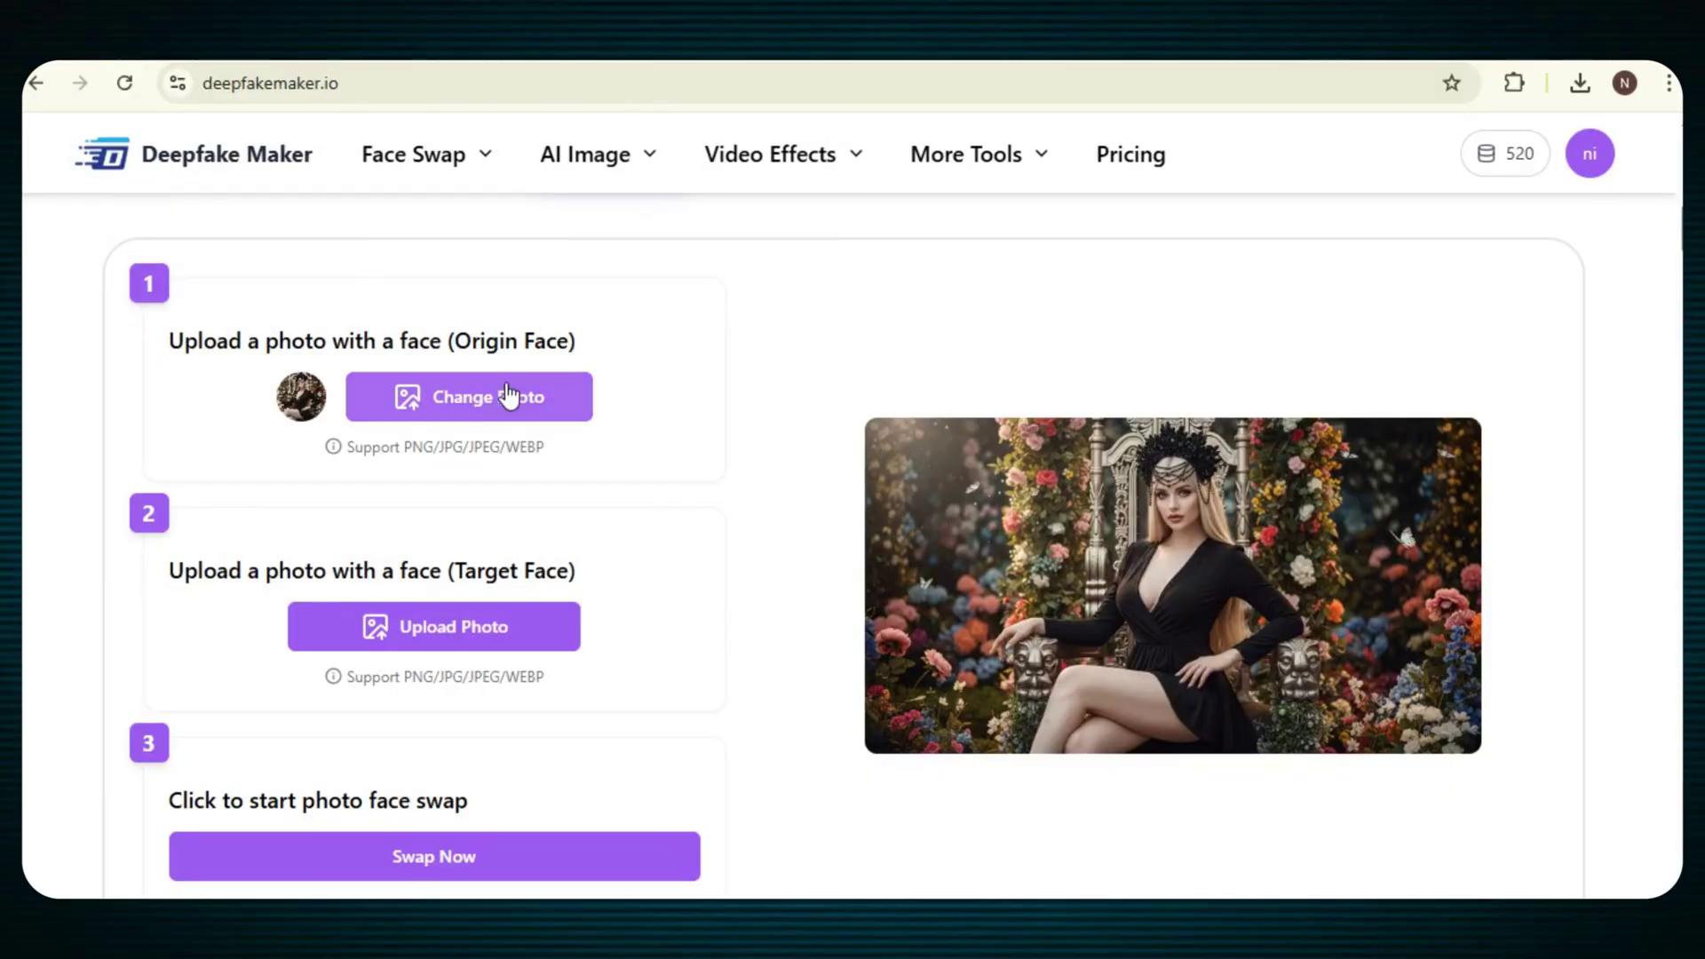
Upload photo 2 as the target face
left_click(502, 632)
left_click(444, 245)
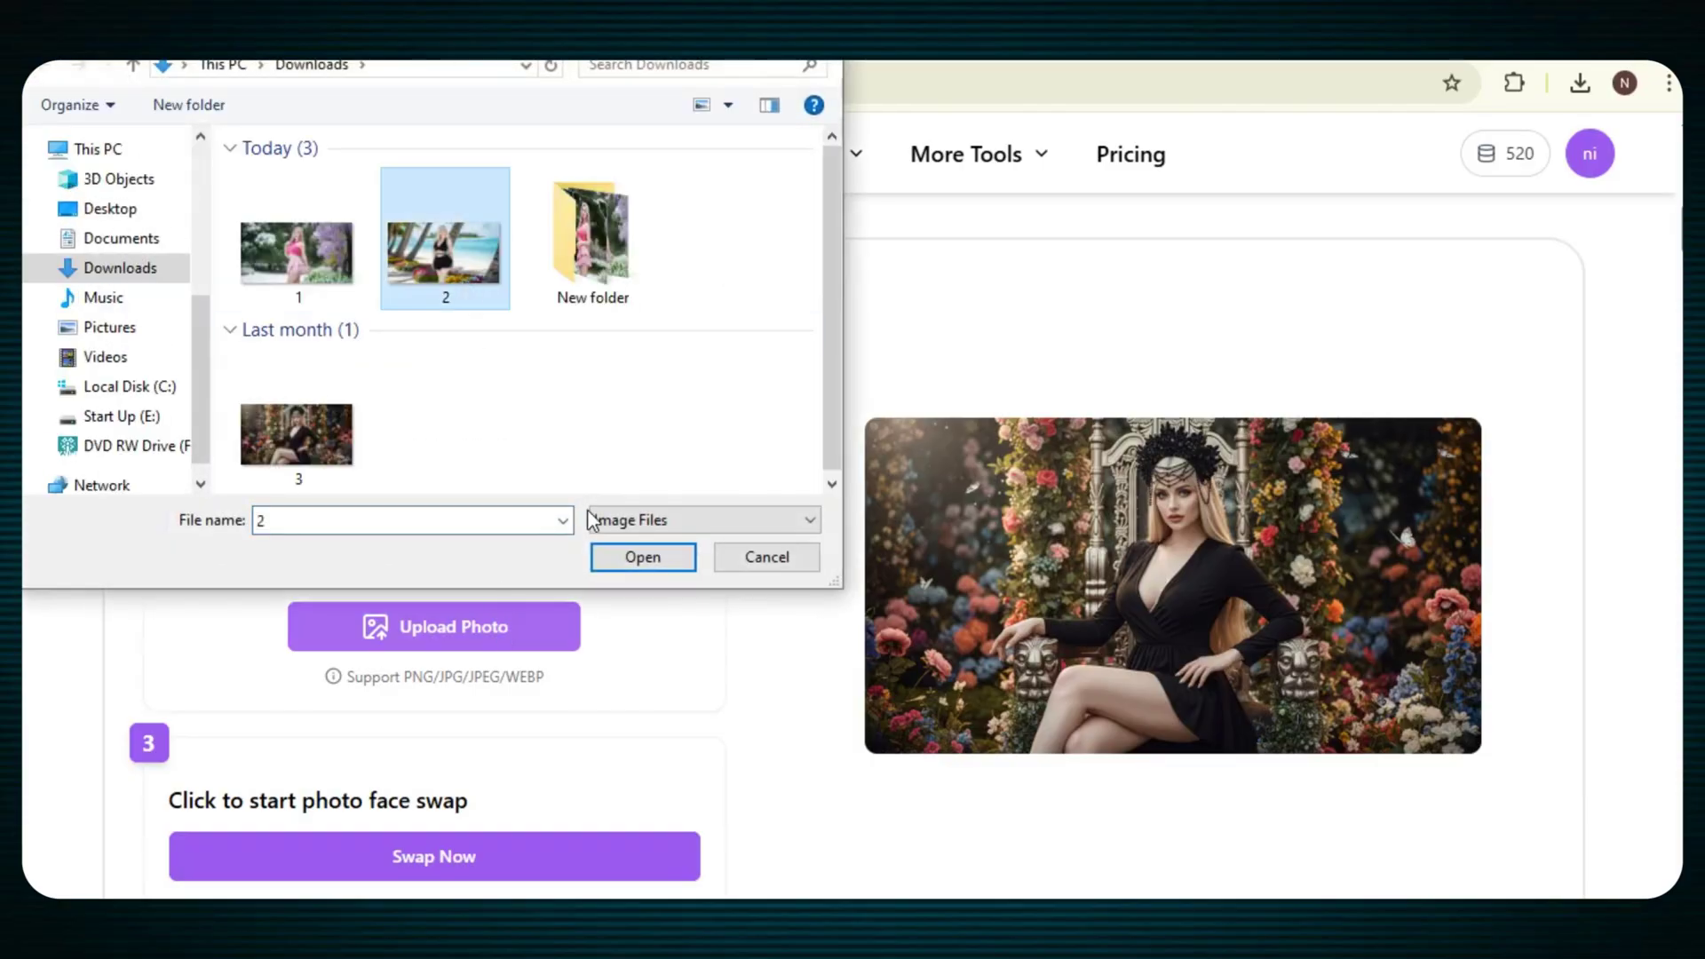
left_click(635, 562)
scroll(568, 619, "down", 1)
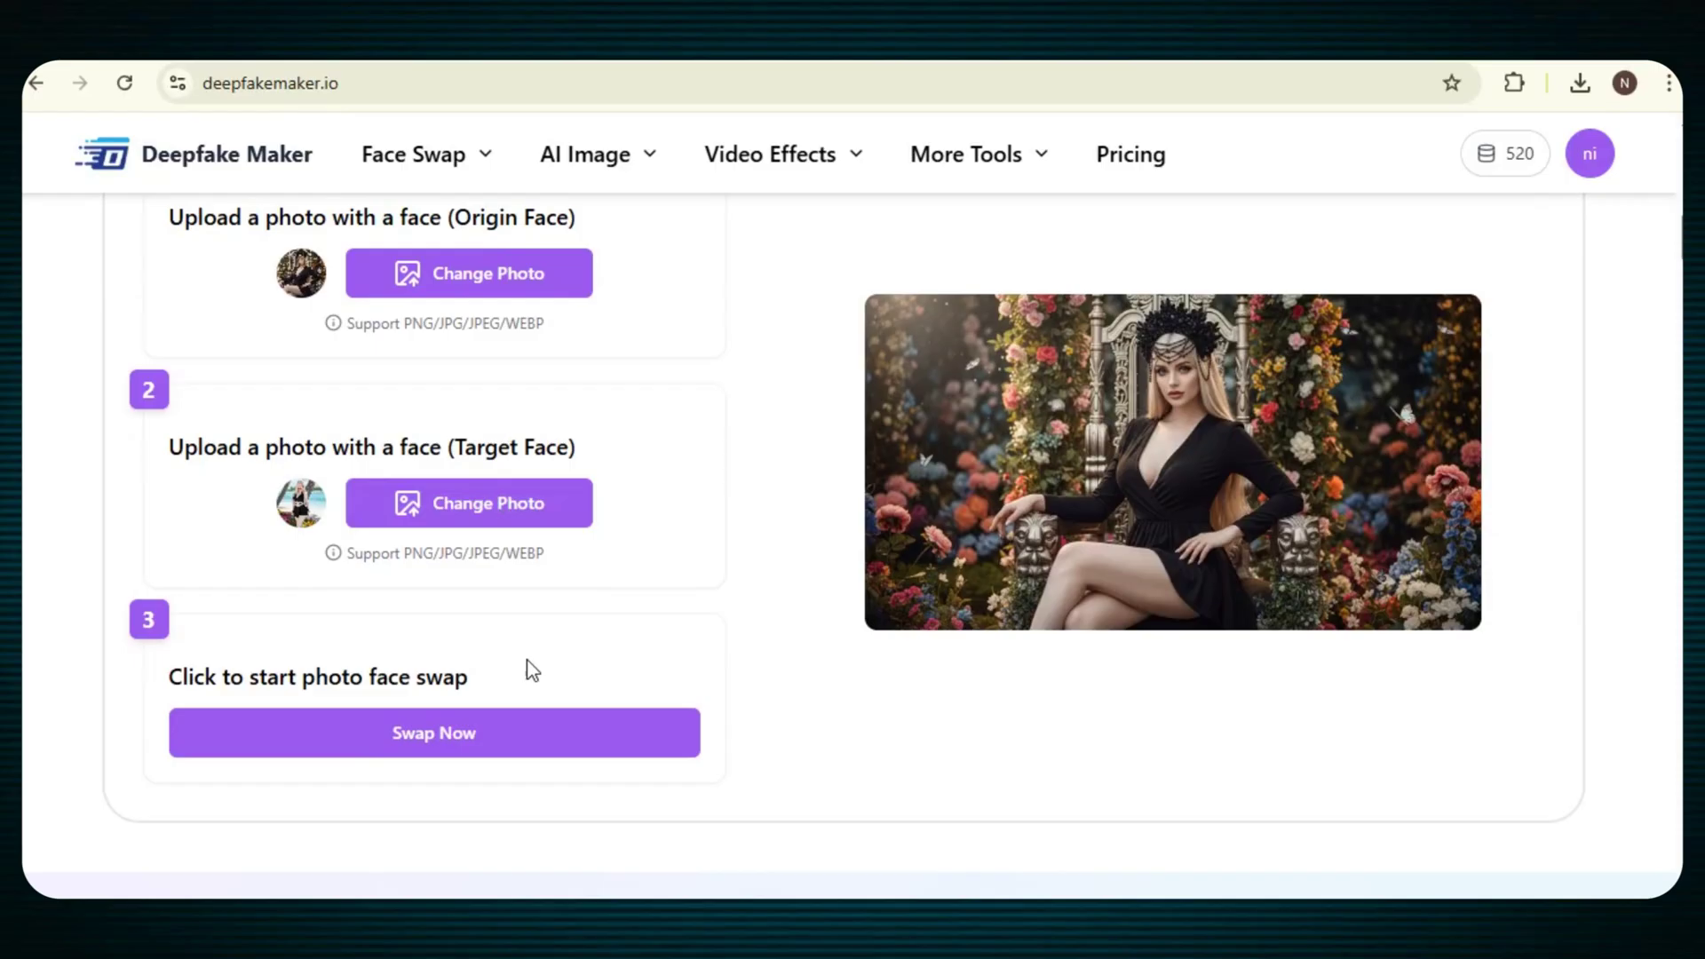
Run the photo face swap and inspect the swapped throne portrait at an enlarged page zoom
left_click(473, 743)
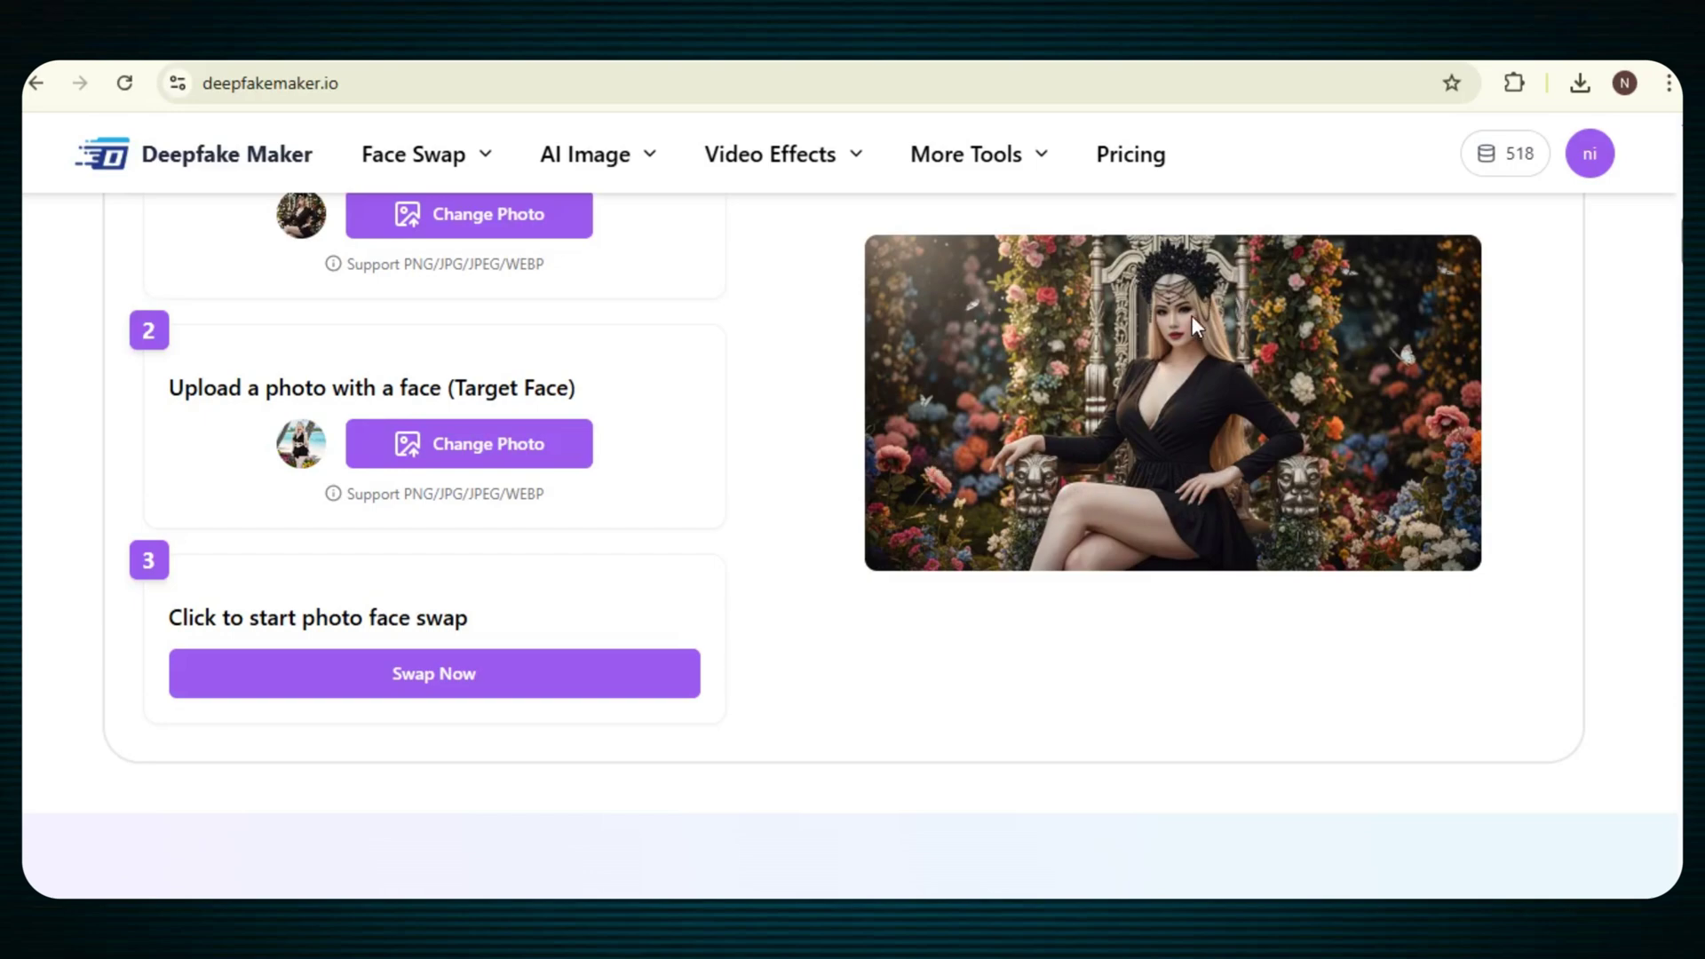
key("ctrl+plus")
key("ctrl+plus")
key("ctrl+plus")
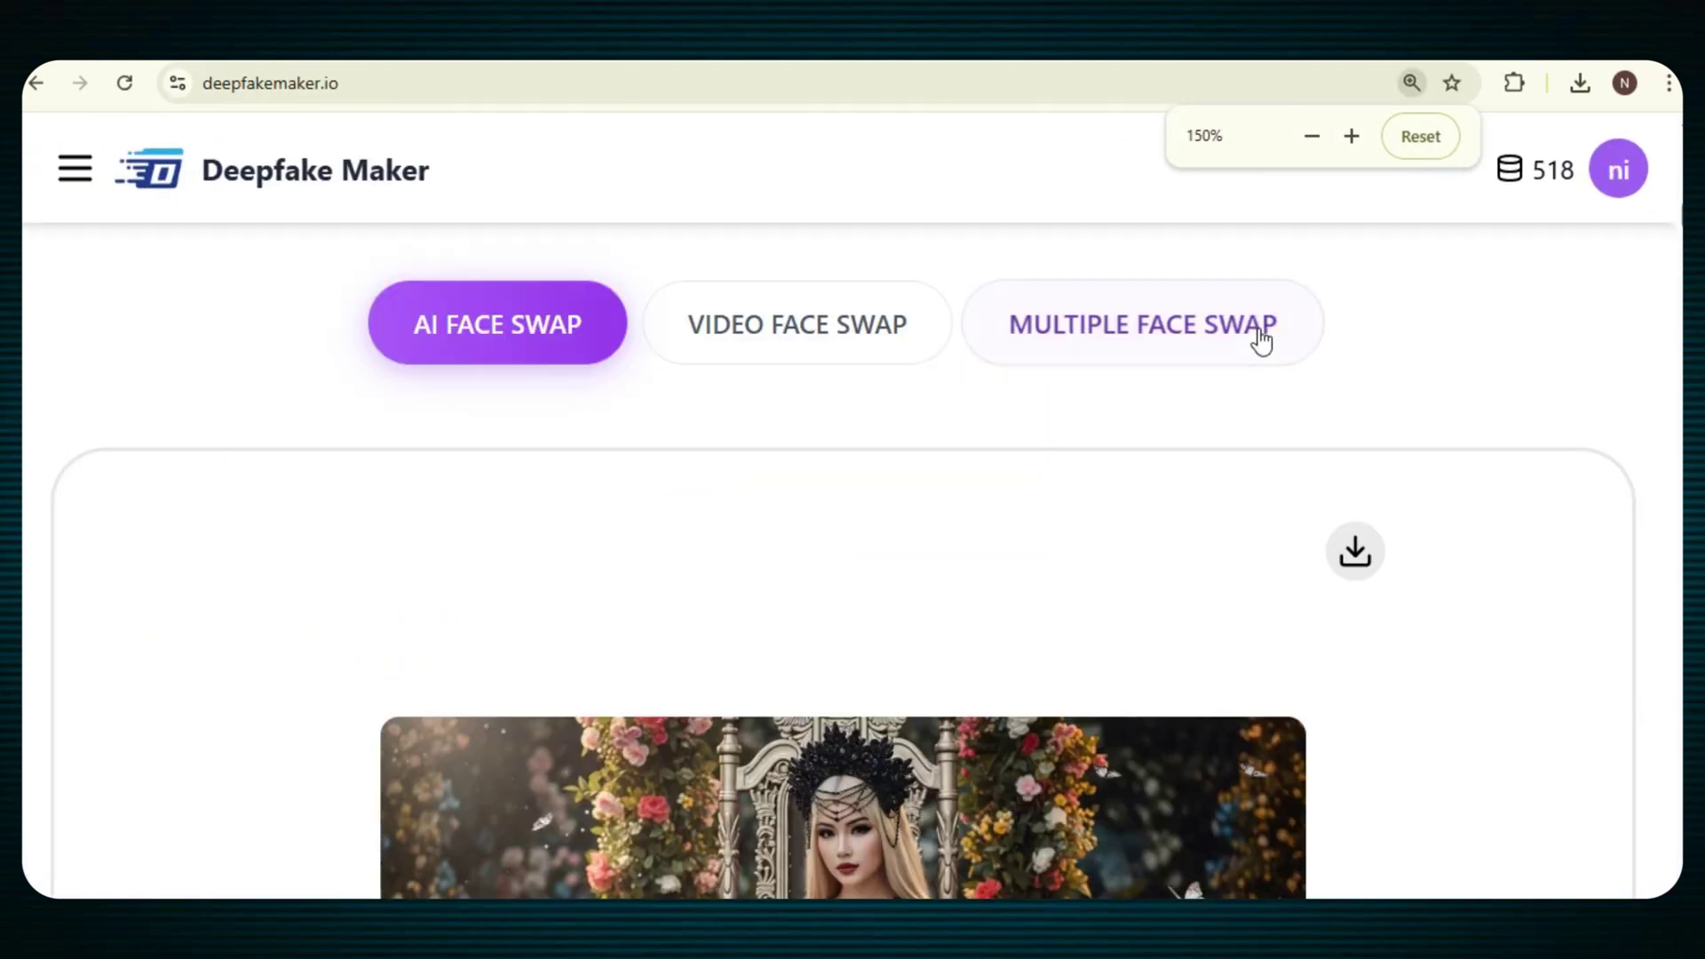
scroll(1222, 438, "down", 2)
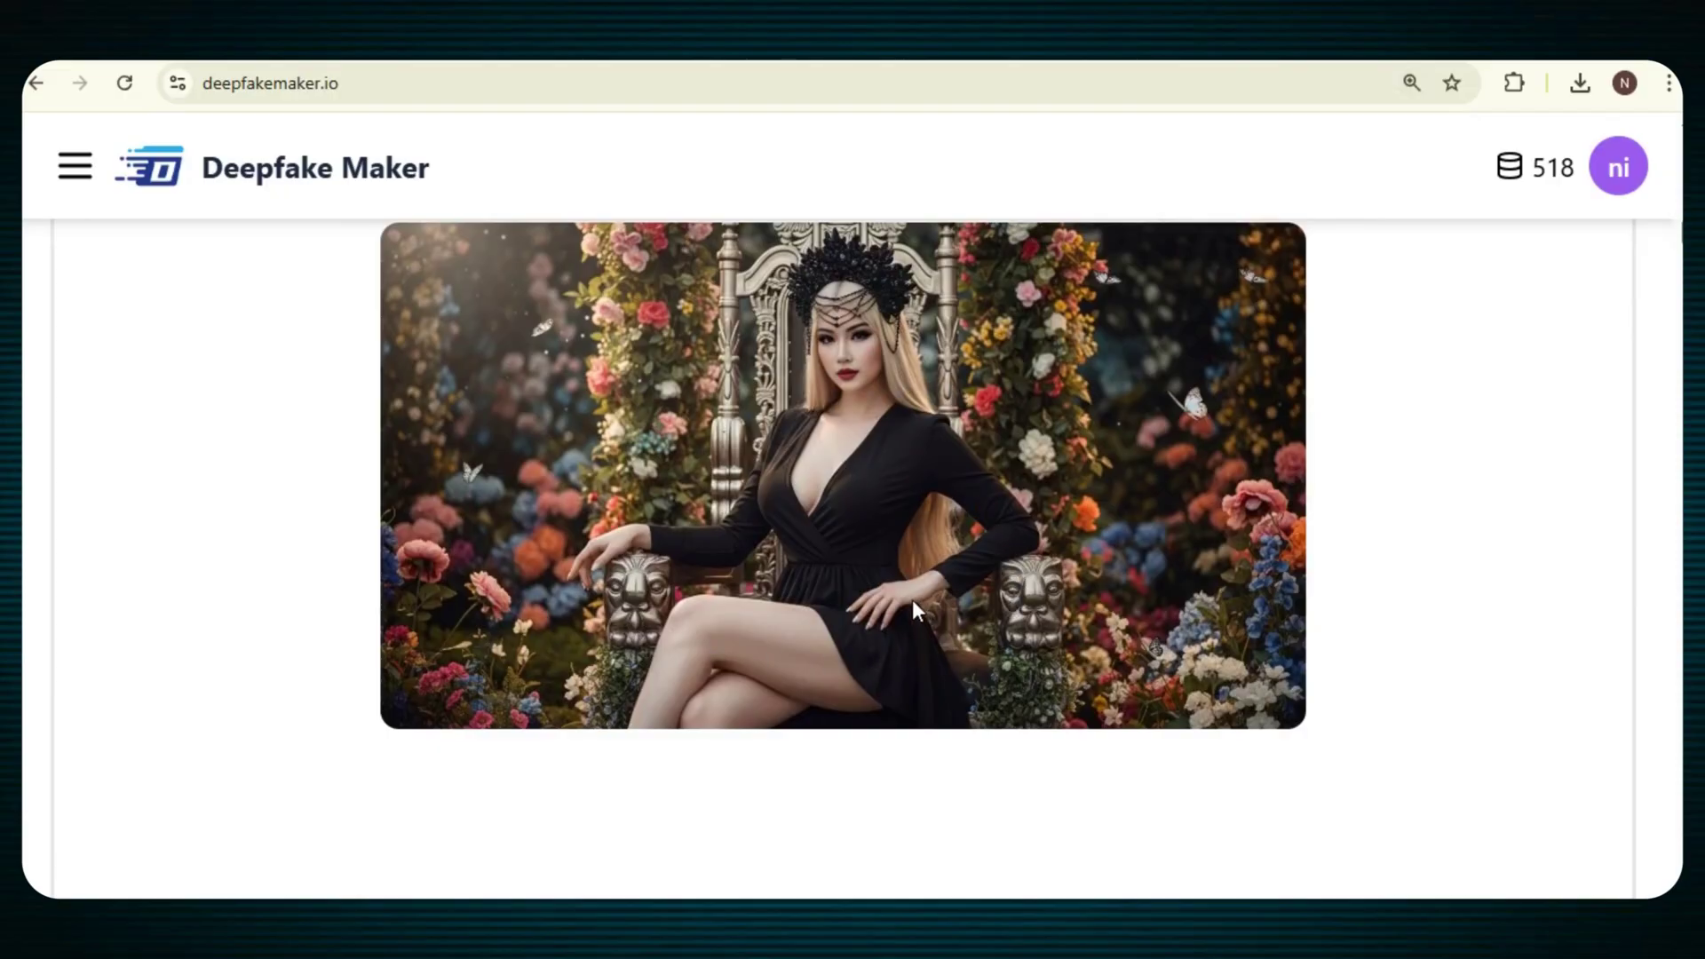
scroll(915, 604, "up", 1)
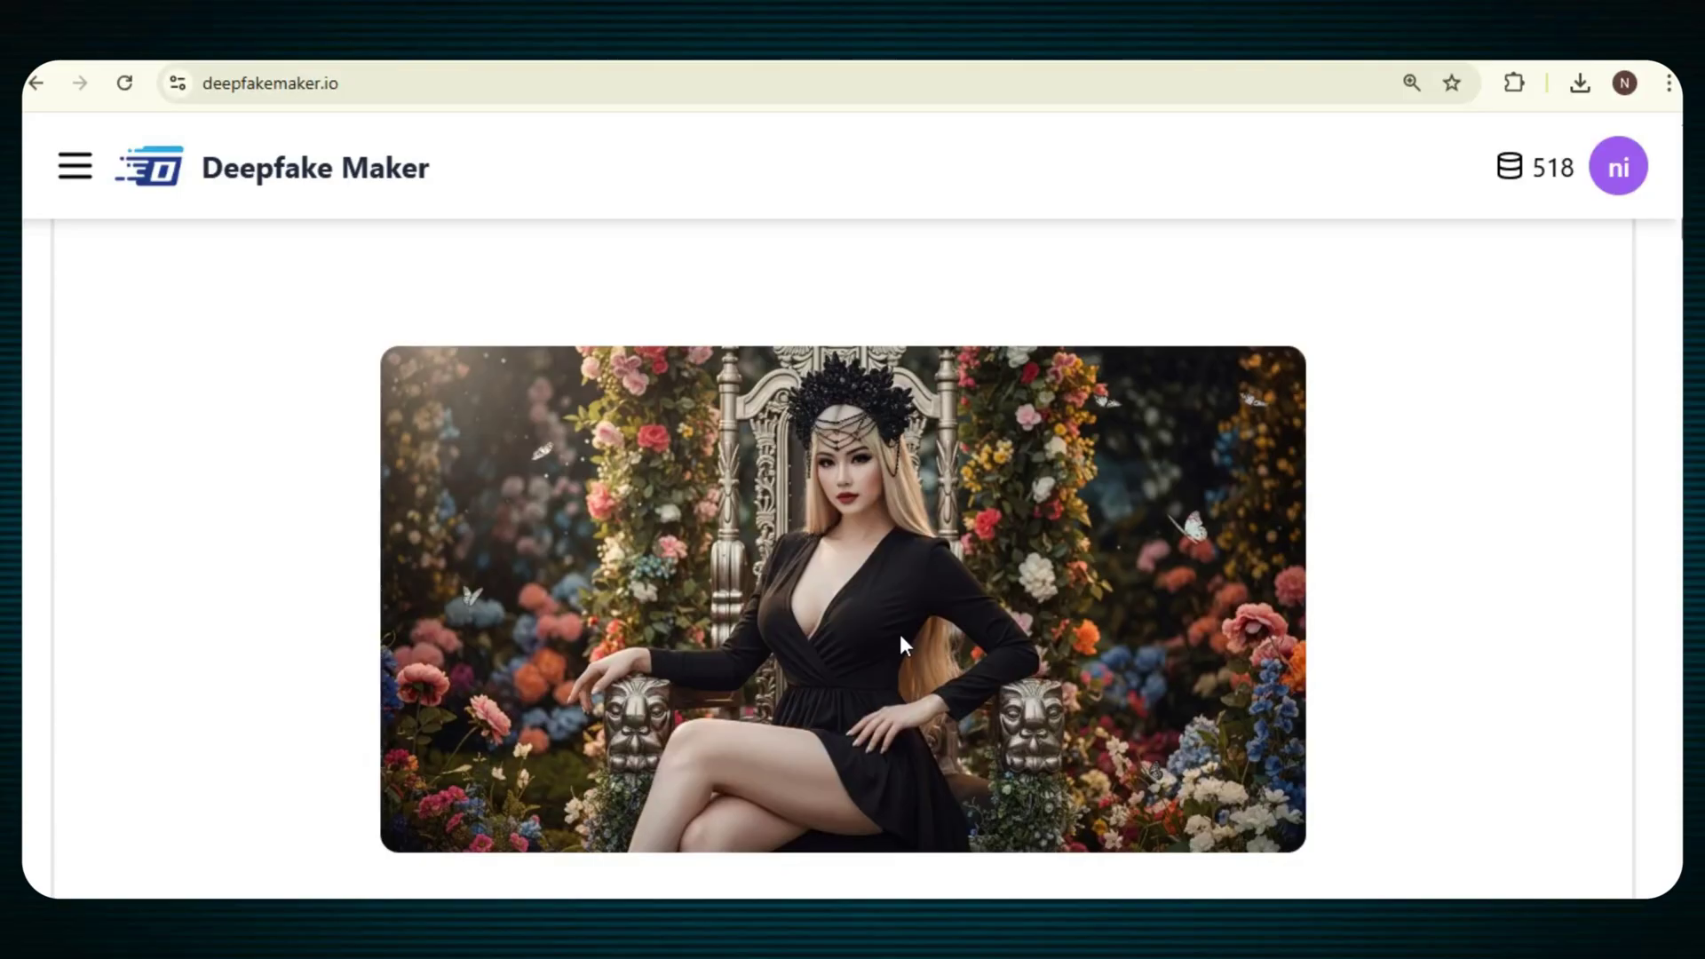
key("ctrl+minus")
scroll(894, 593, "down", 2)
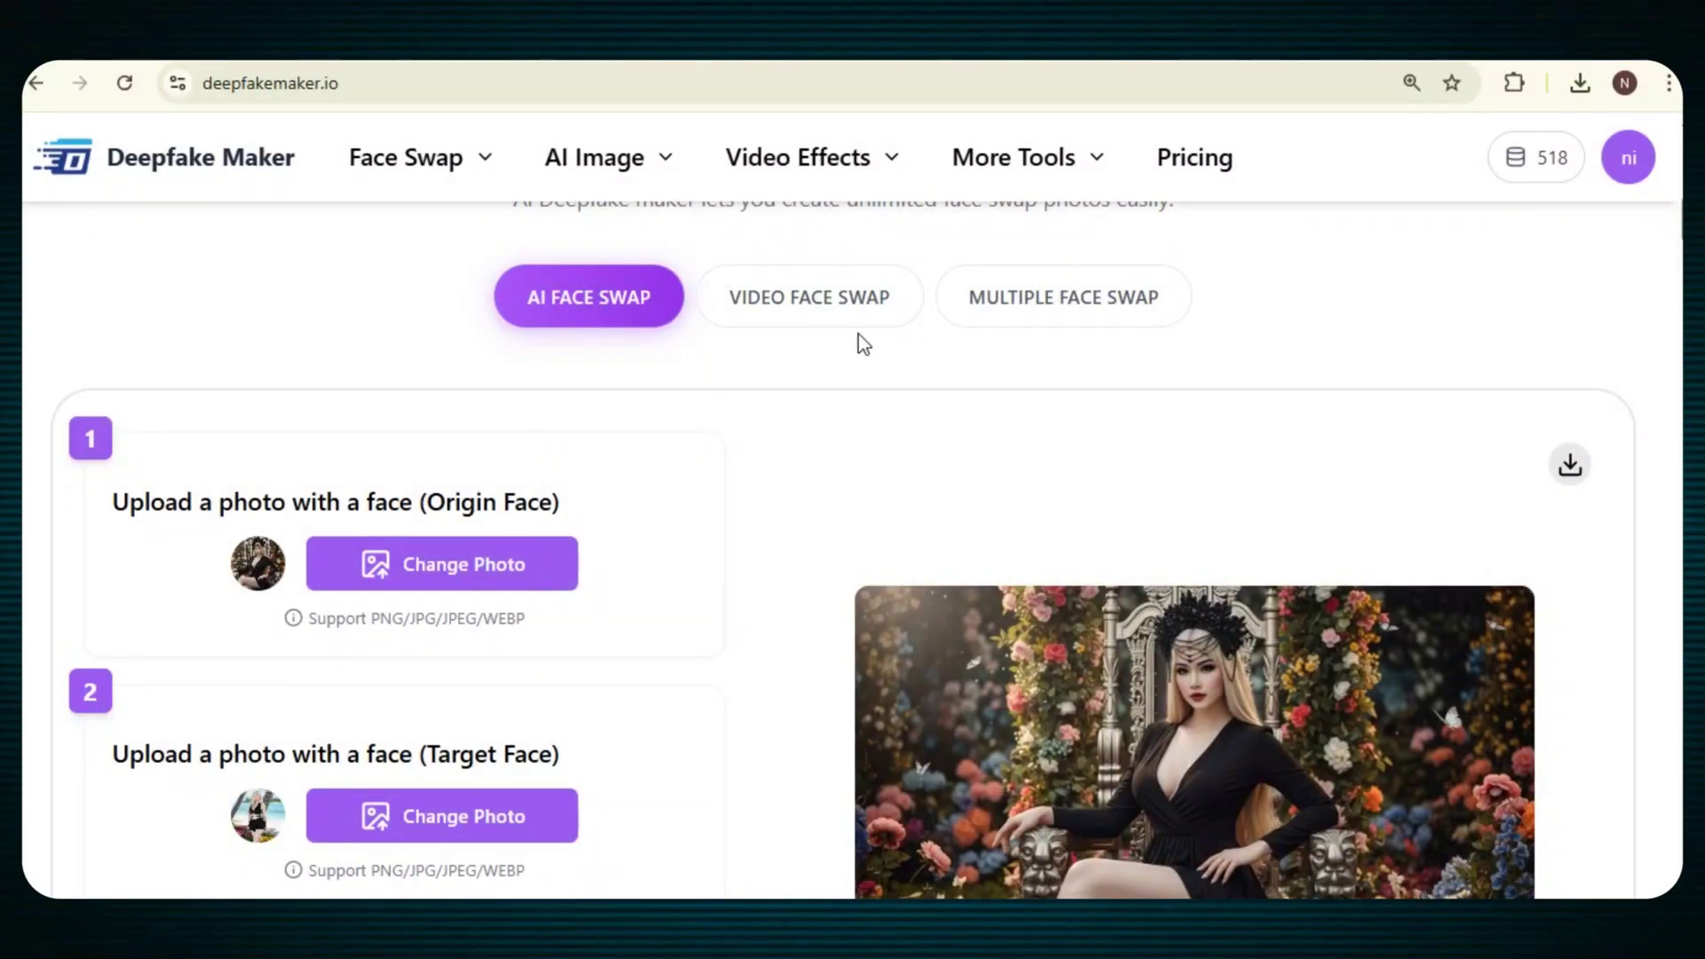
Switch to Video Face Swap and upload video 3 as the origin video
left_click(809, 302)
scroll(803, 411, "down", 3)
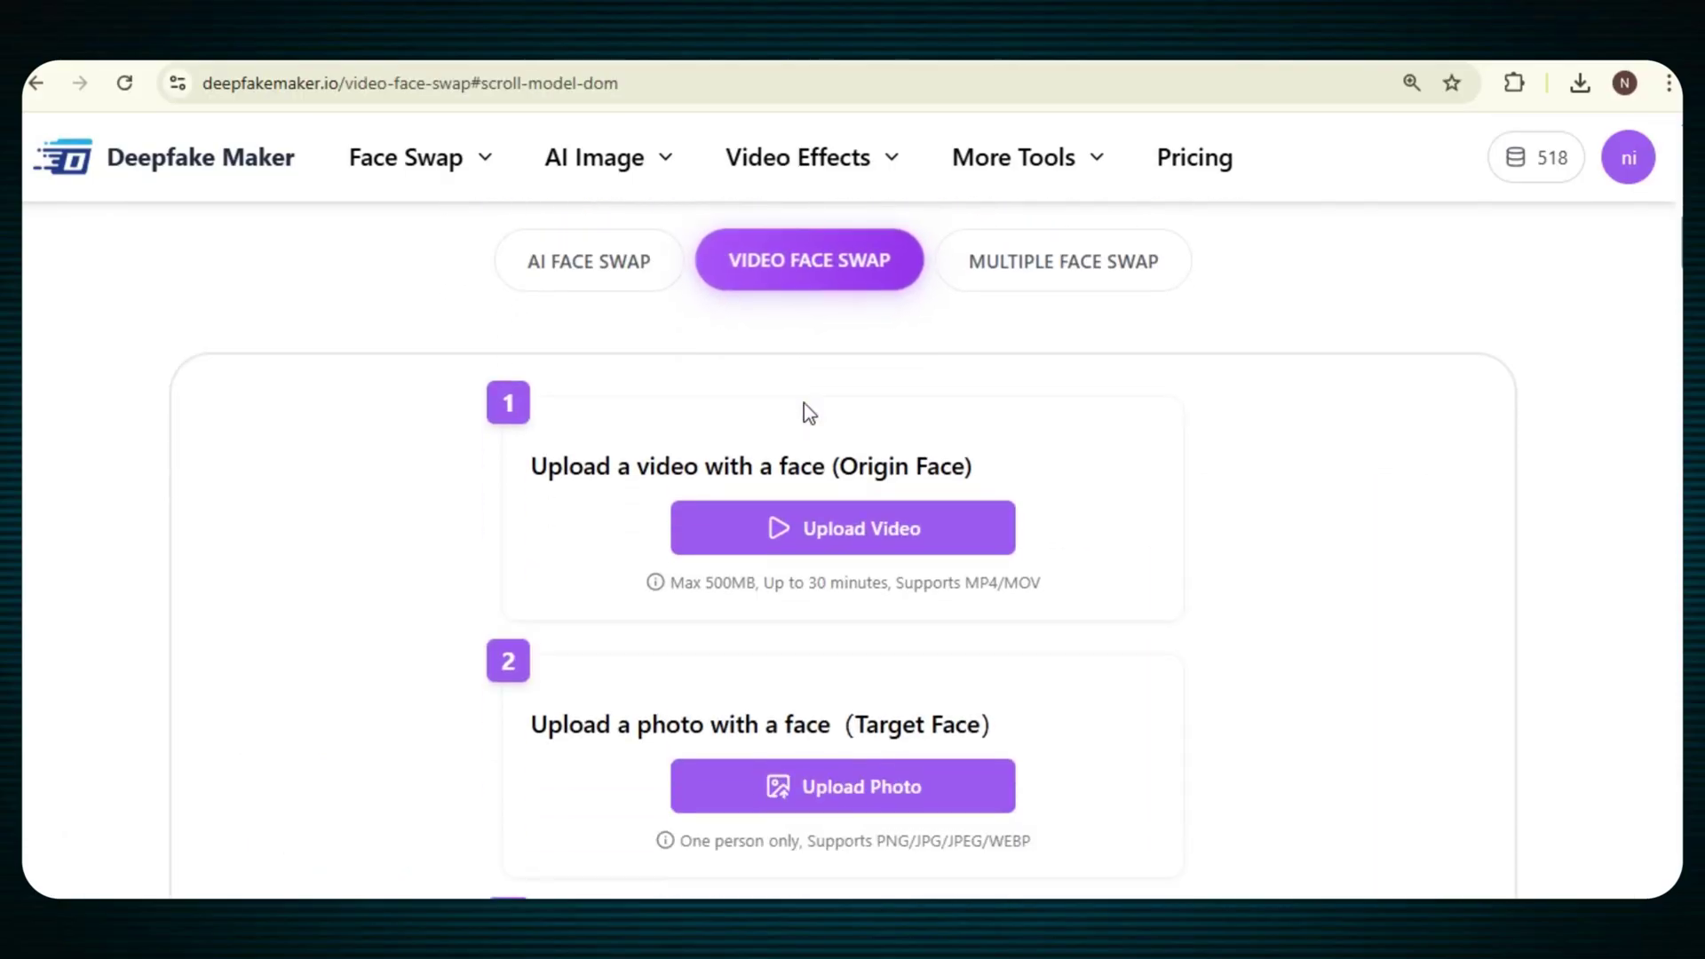
scroll(802, 411, "up", 1)
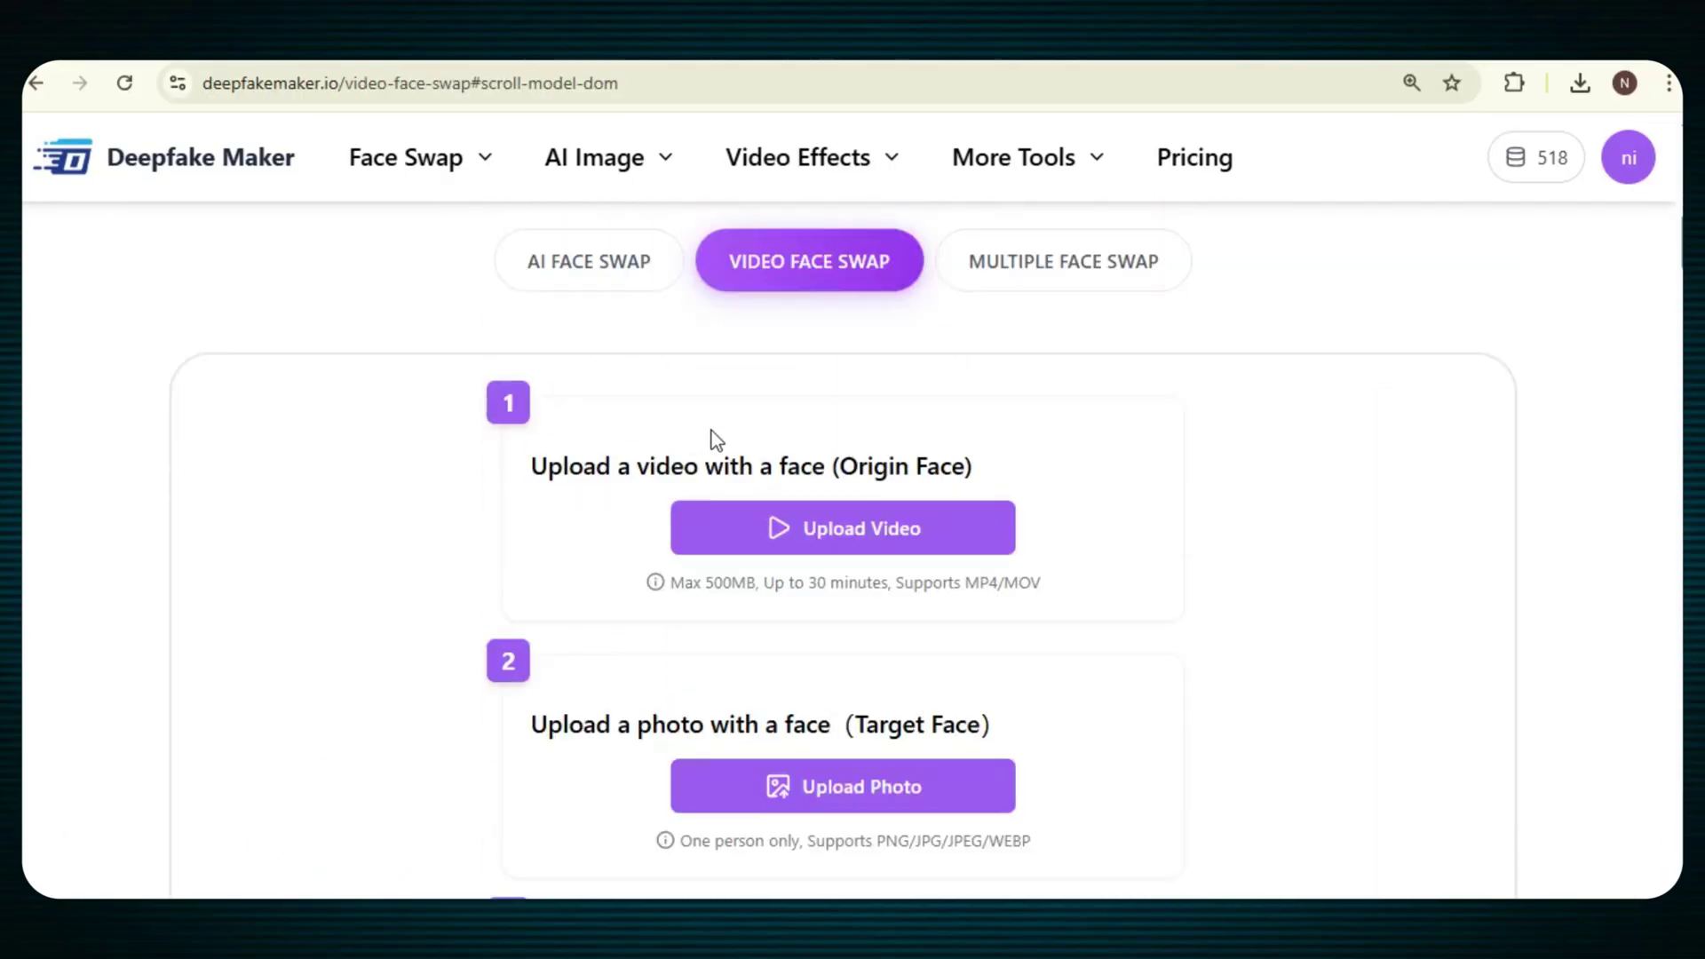
left_click(816, 545)
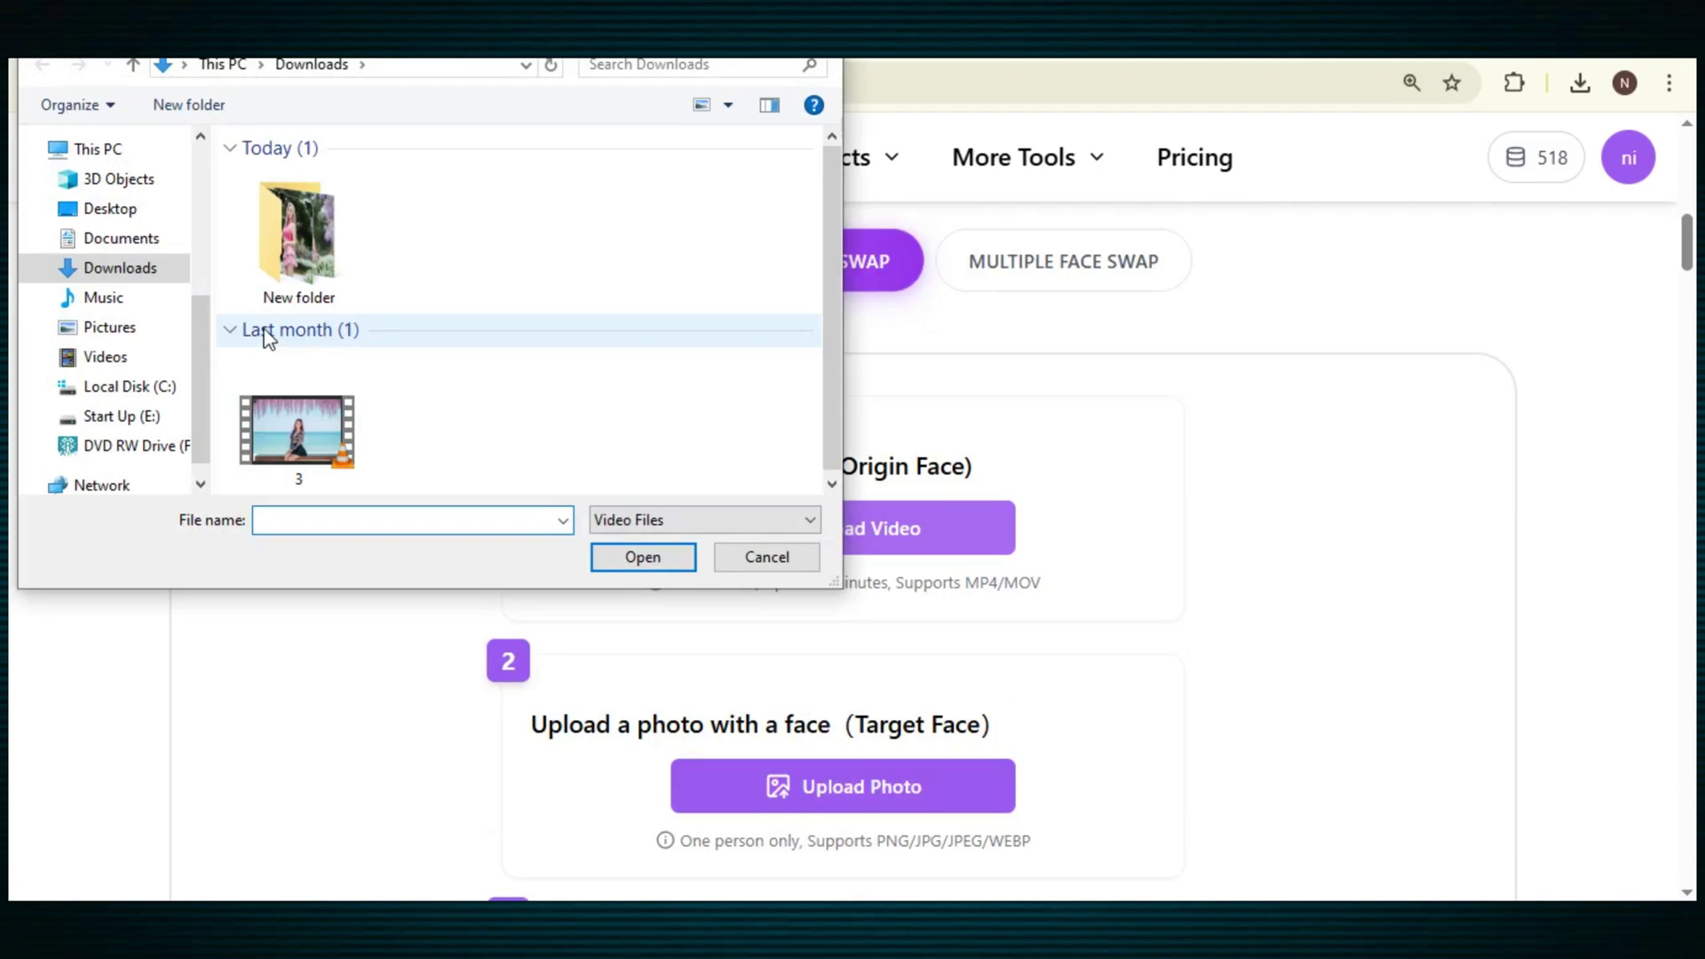
left_click(293, 427)
left_click(638, 561)
Upload a face photo as the target face and run the video face swap
scroll(746, 482, "down", 3)
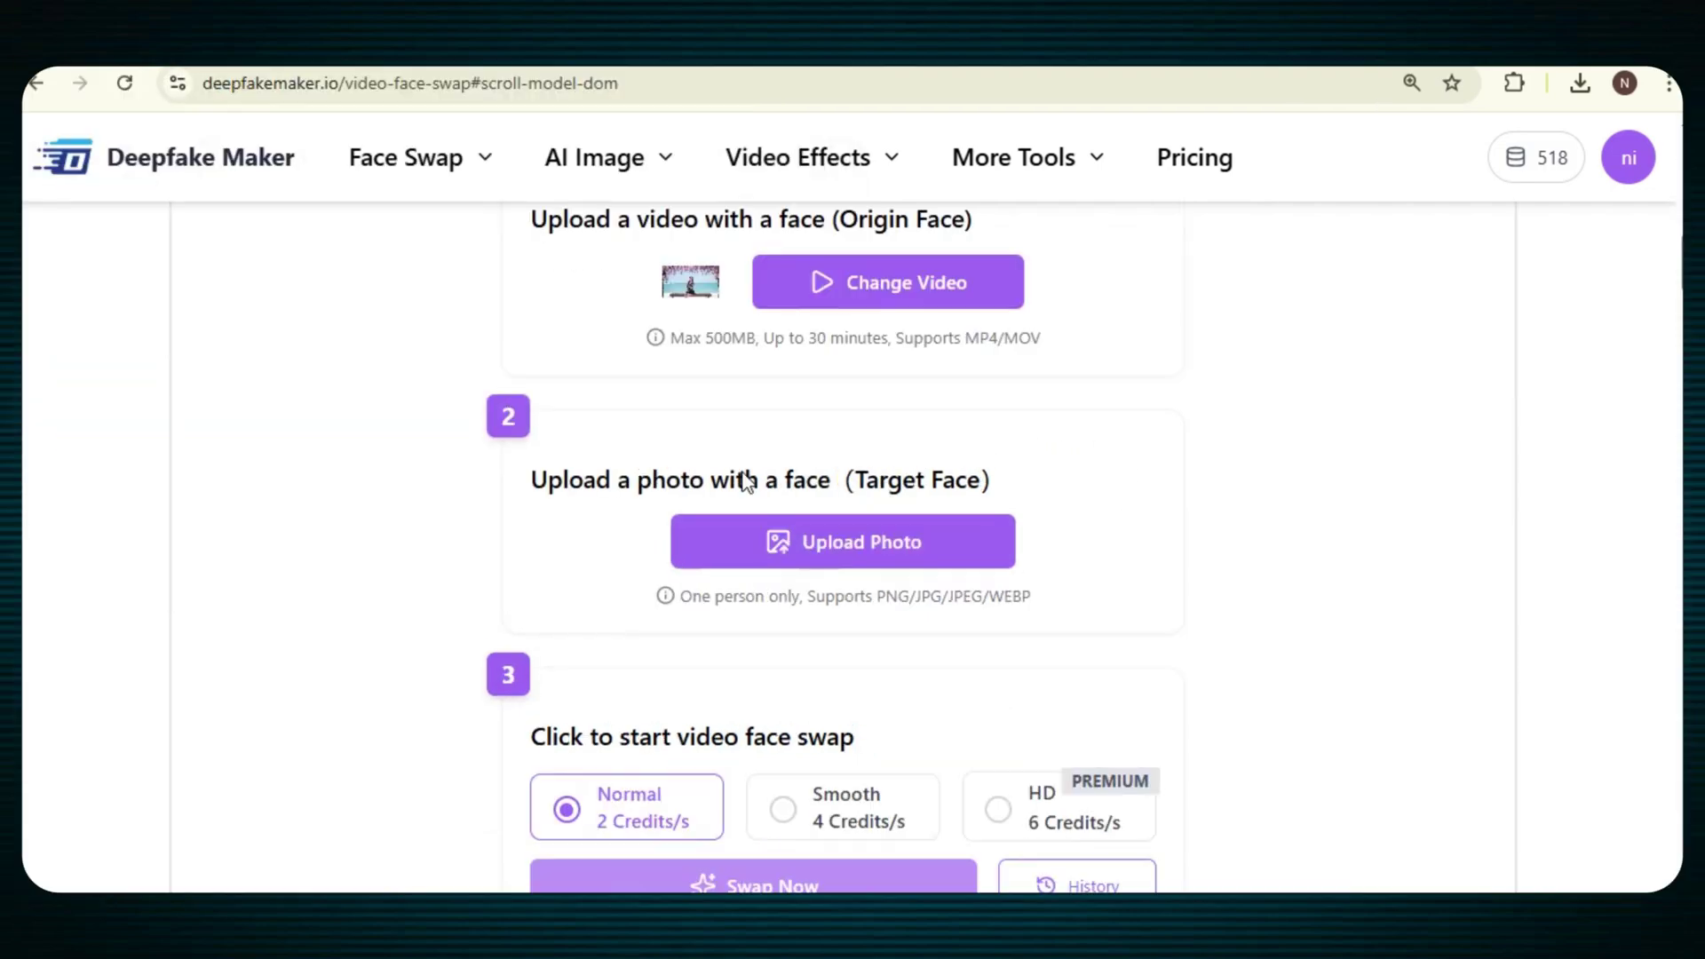
left_click(812, 542)
left_click(643, 557)
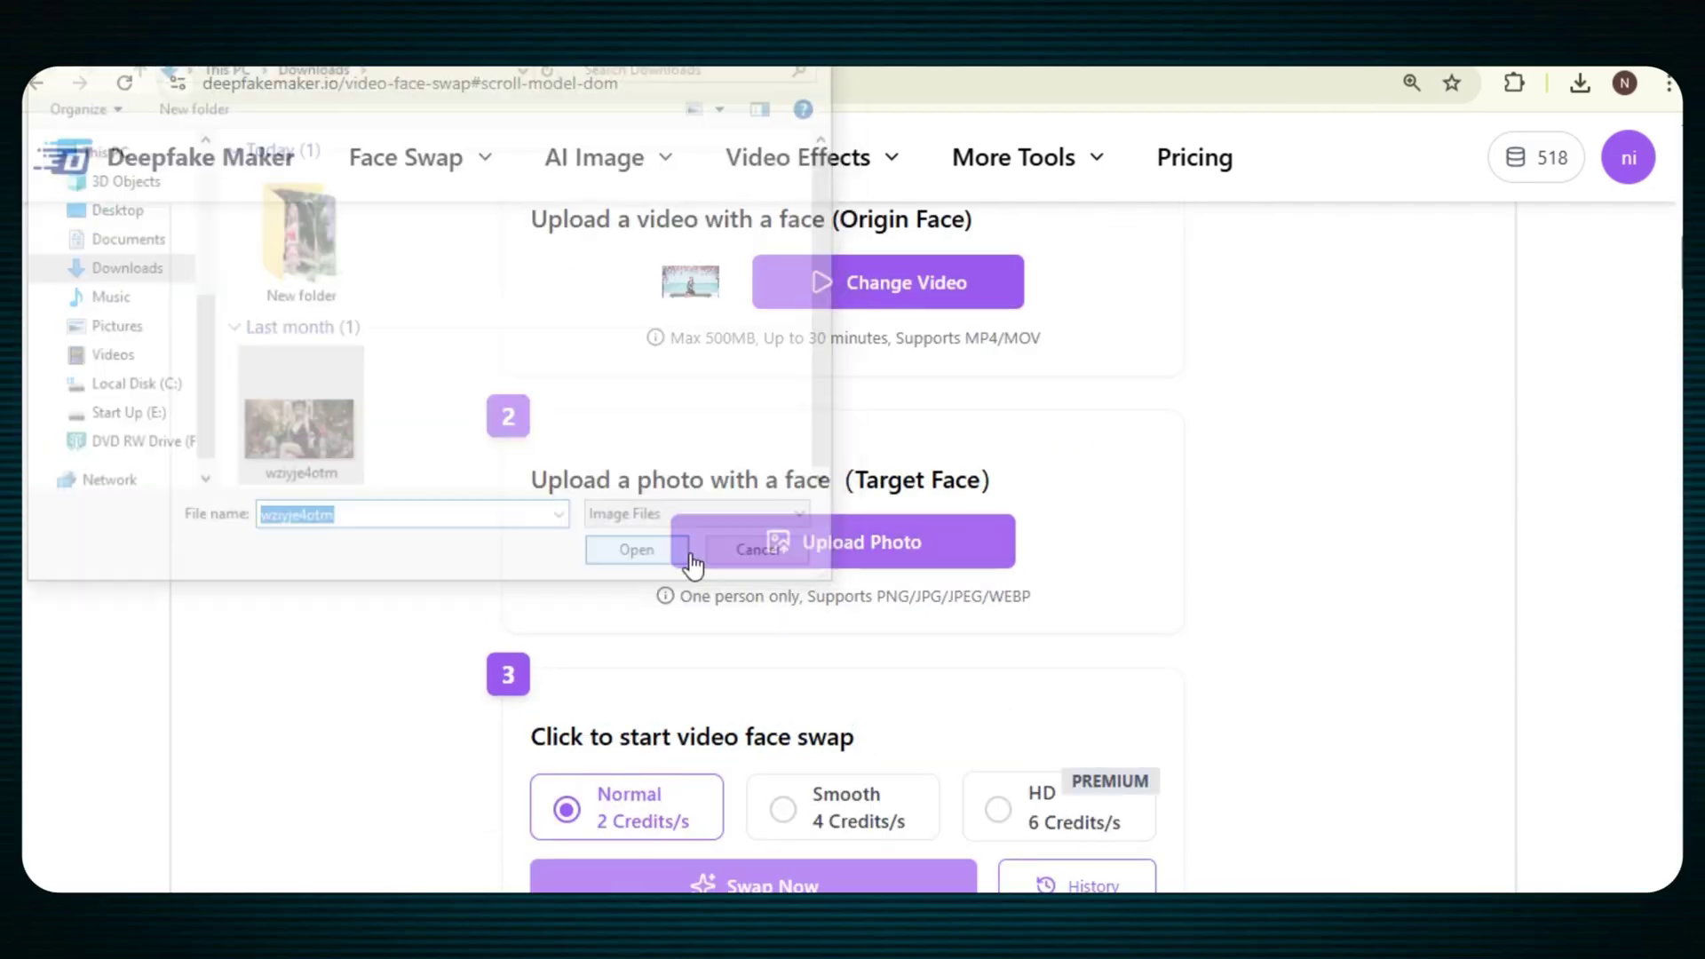
scroll(998, 545, "down", 5)
left_click(837, 426)
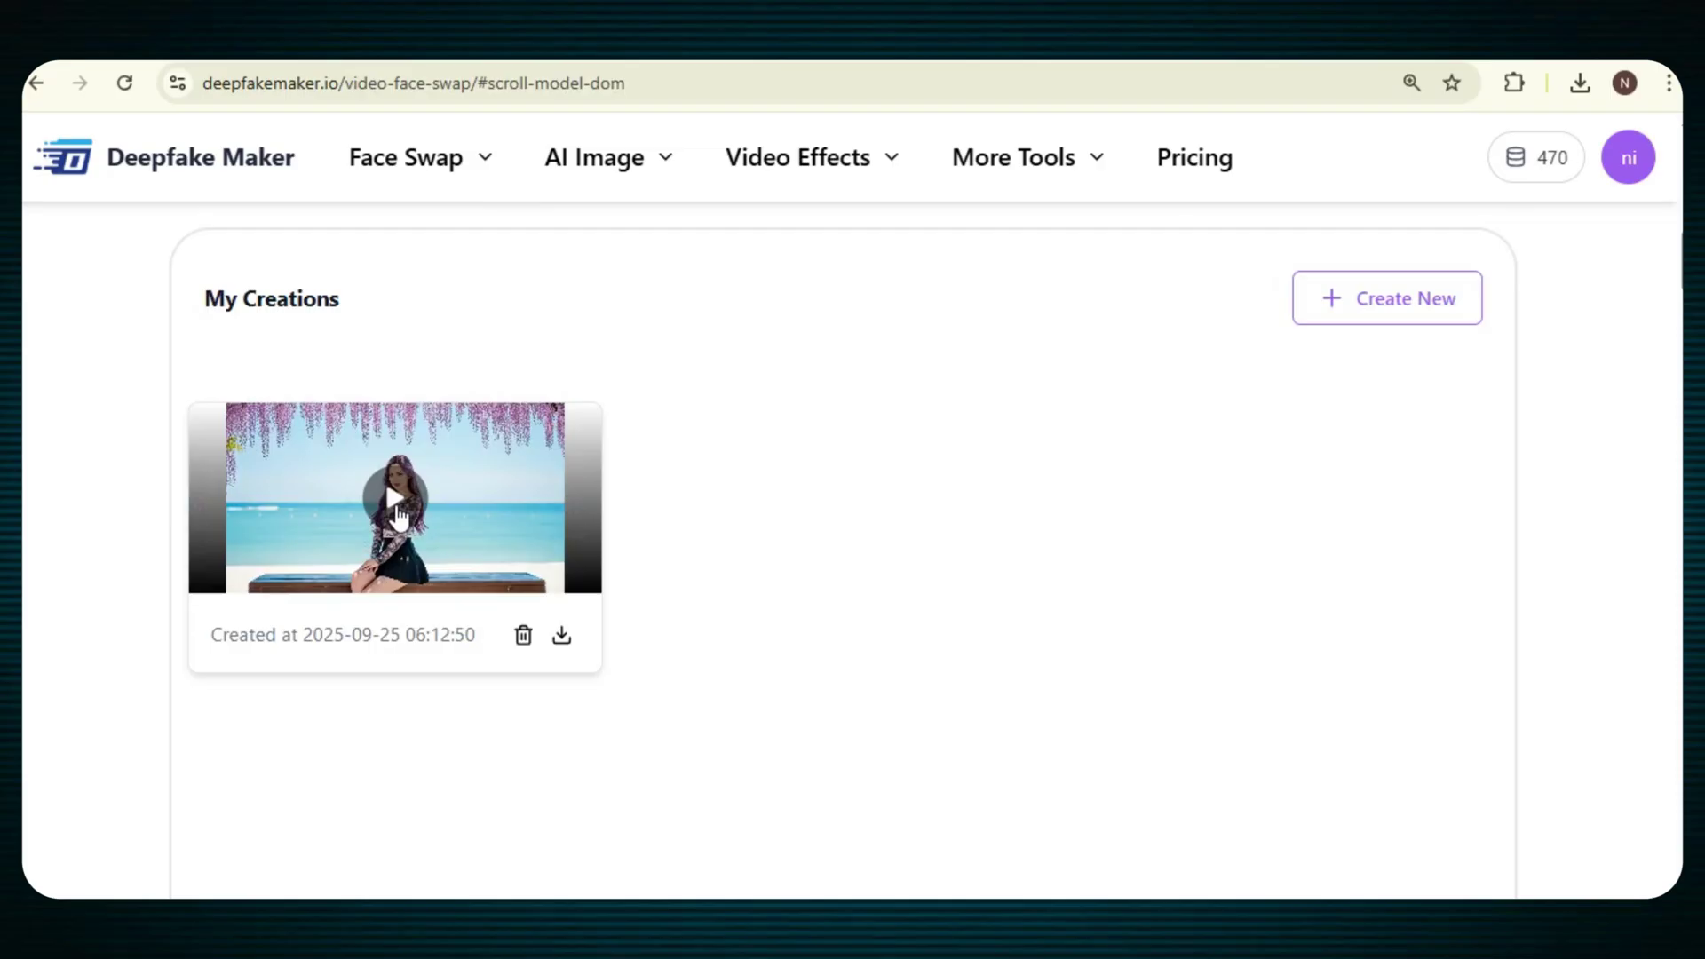
Play the face-swapped beach video from its My Creations thumbnail
left_click(396, 503)
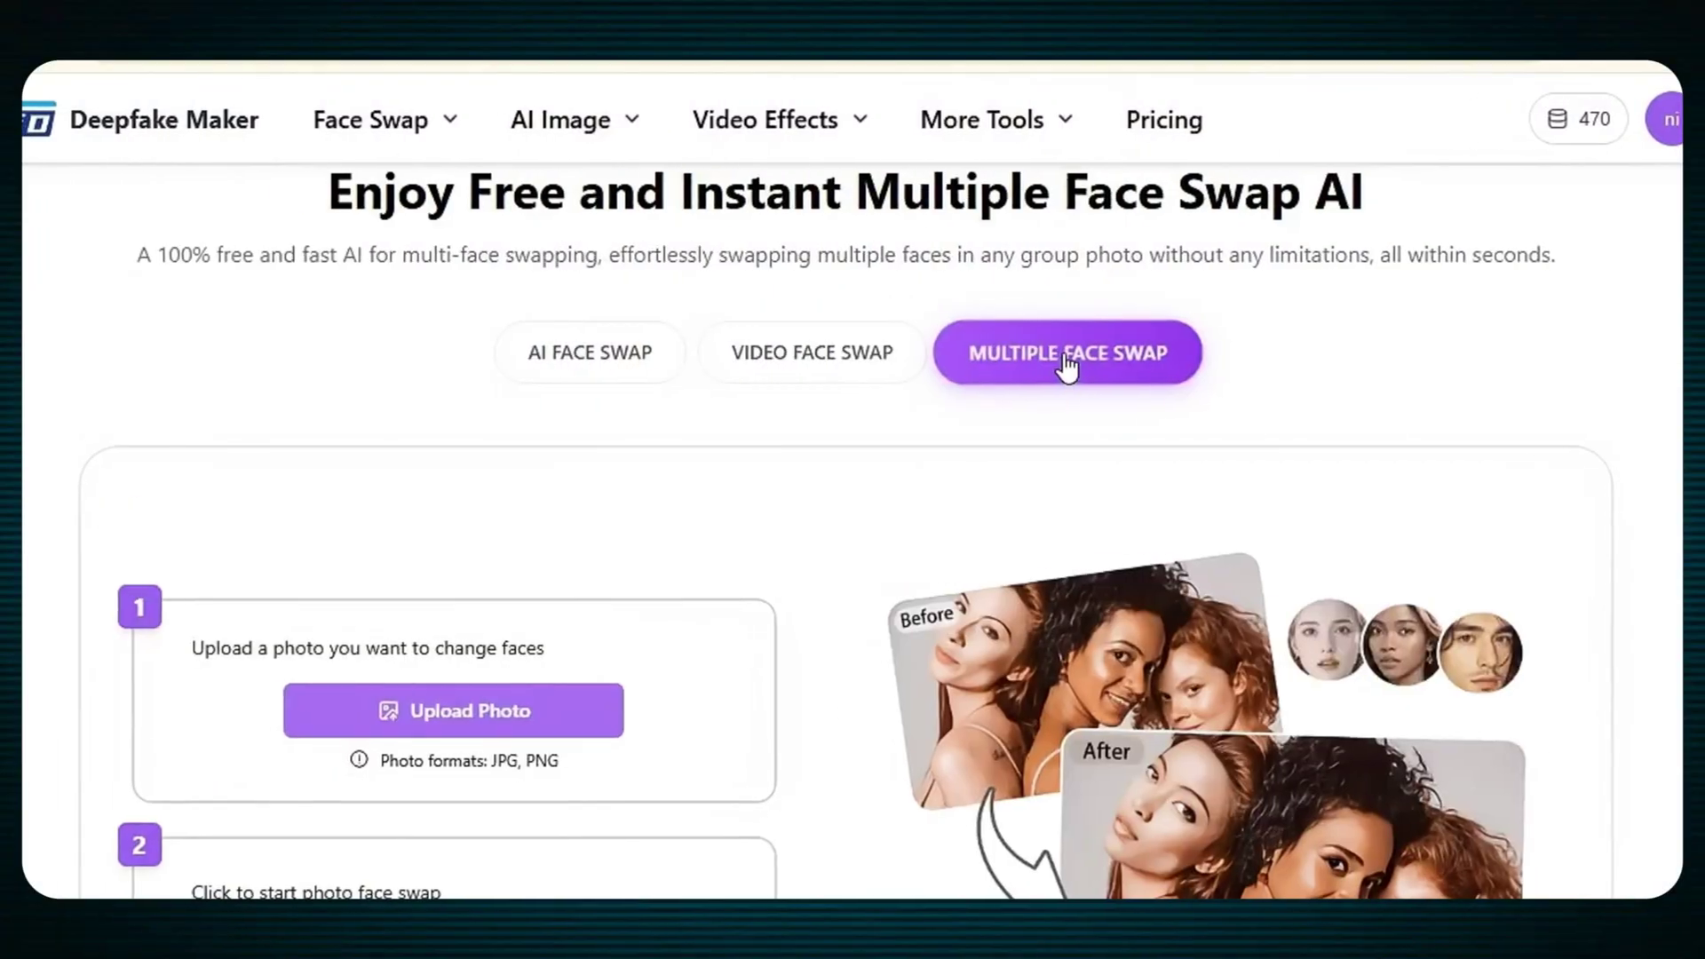
Scroll through the Multiple Face Swap page, then return to Video Face Swap with the Video Effects list showing
scroll(764, 621, "down", 2)
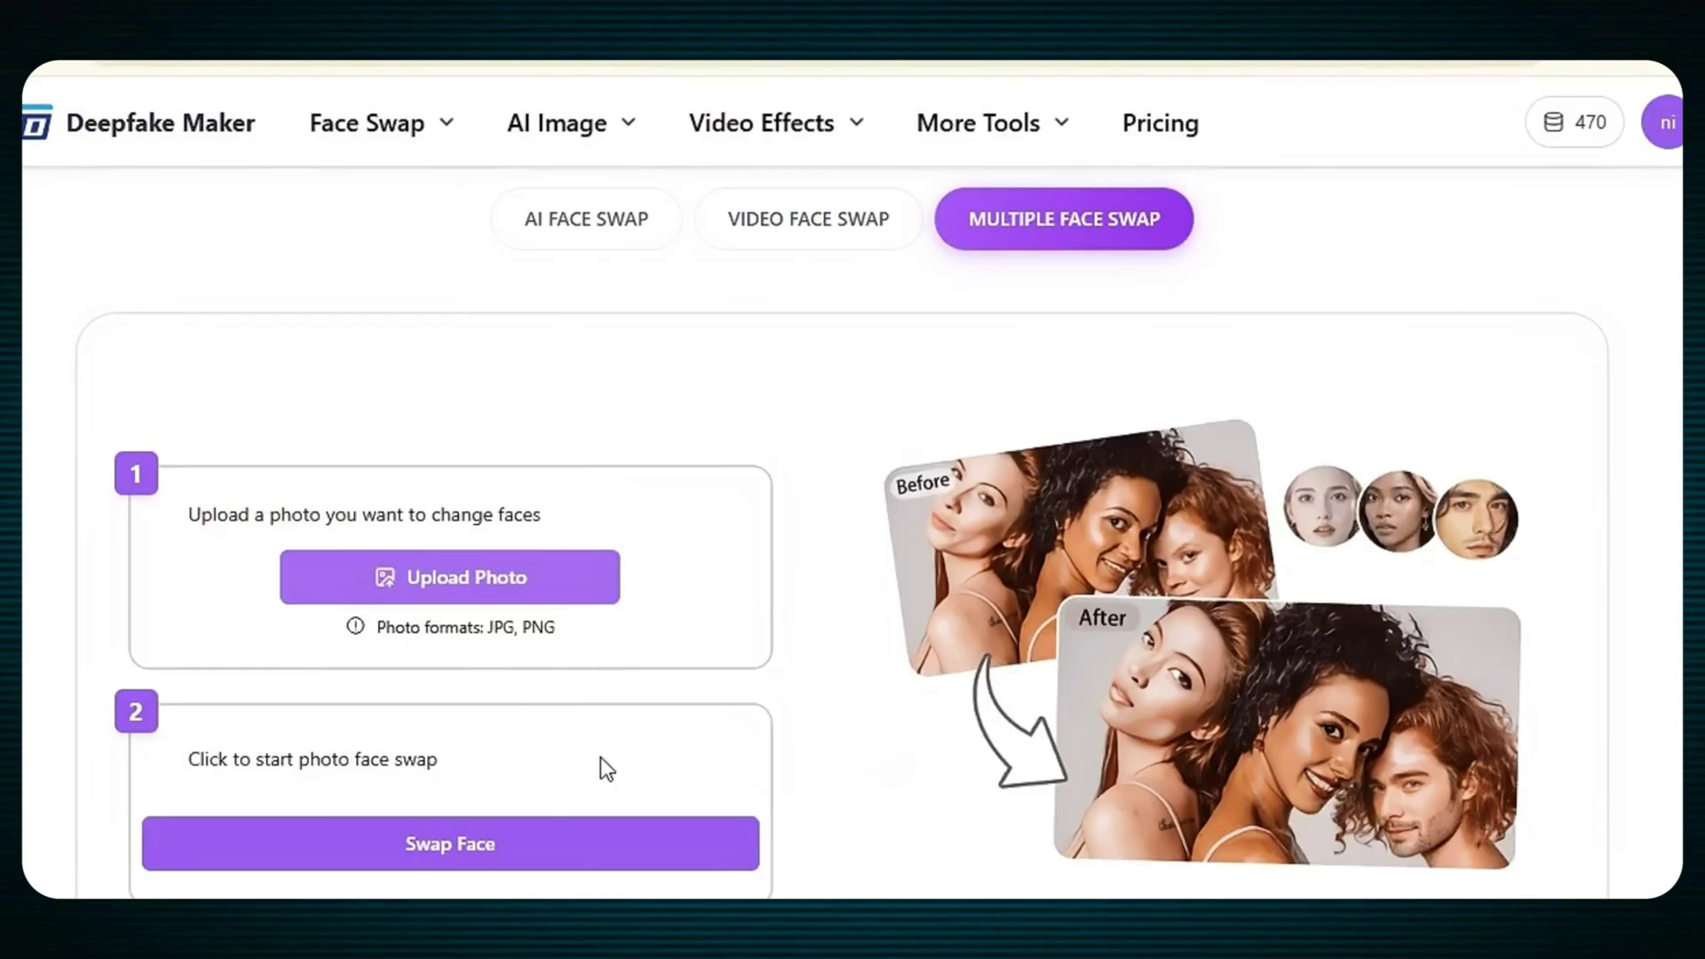
scroll(1121, 604, "down", 2)
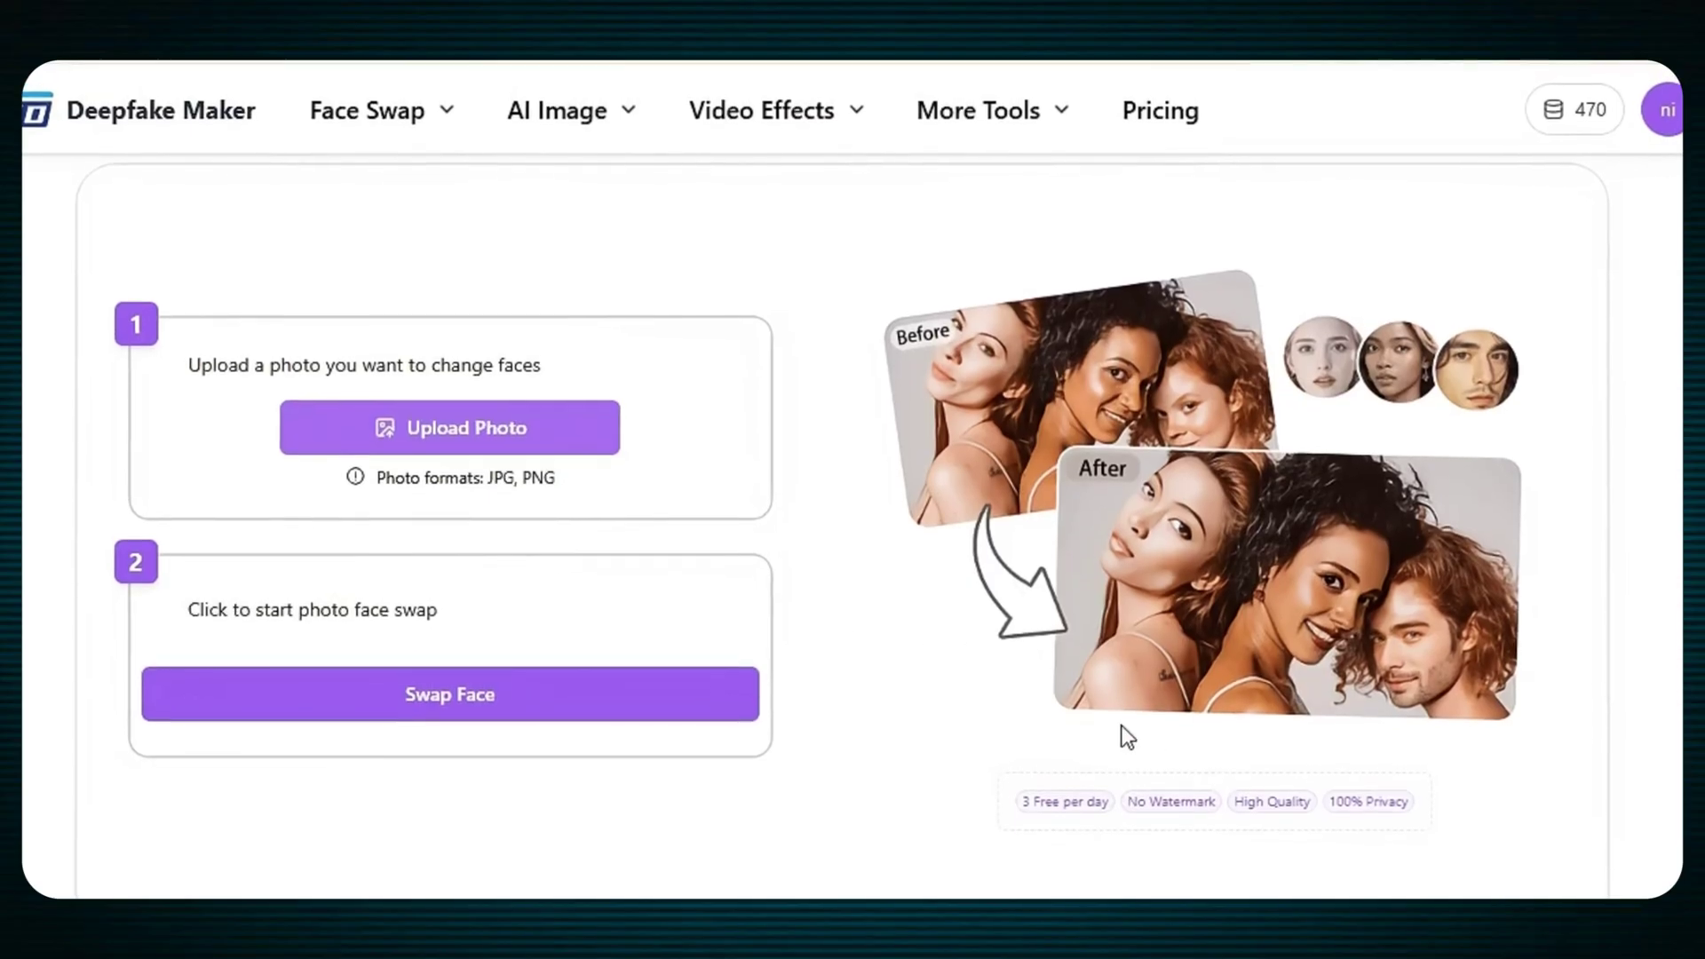
scroll(909, 533, "up", 2)
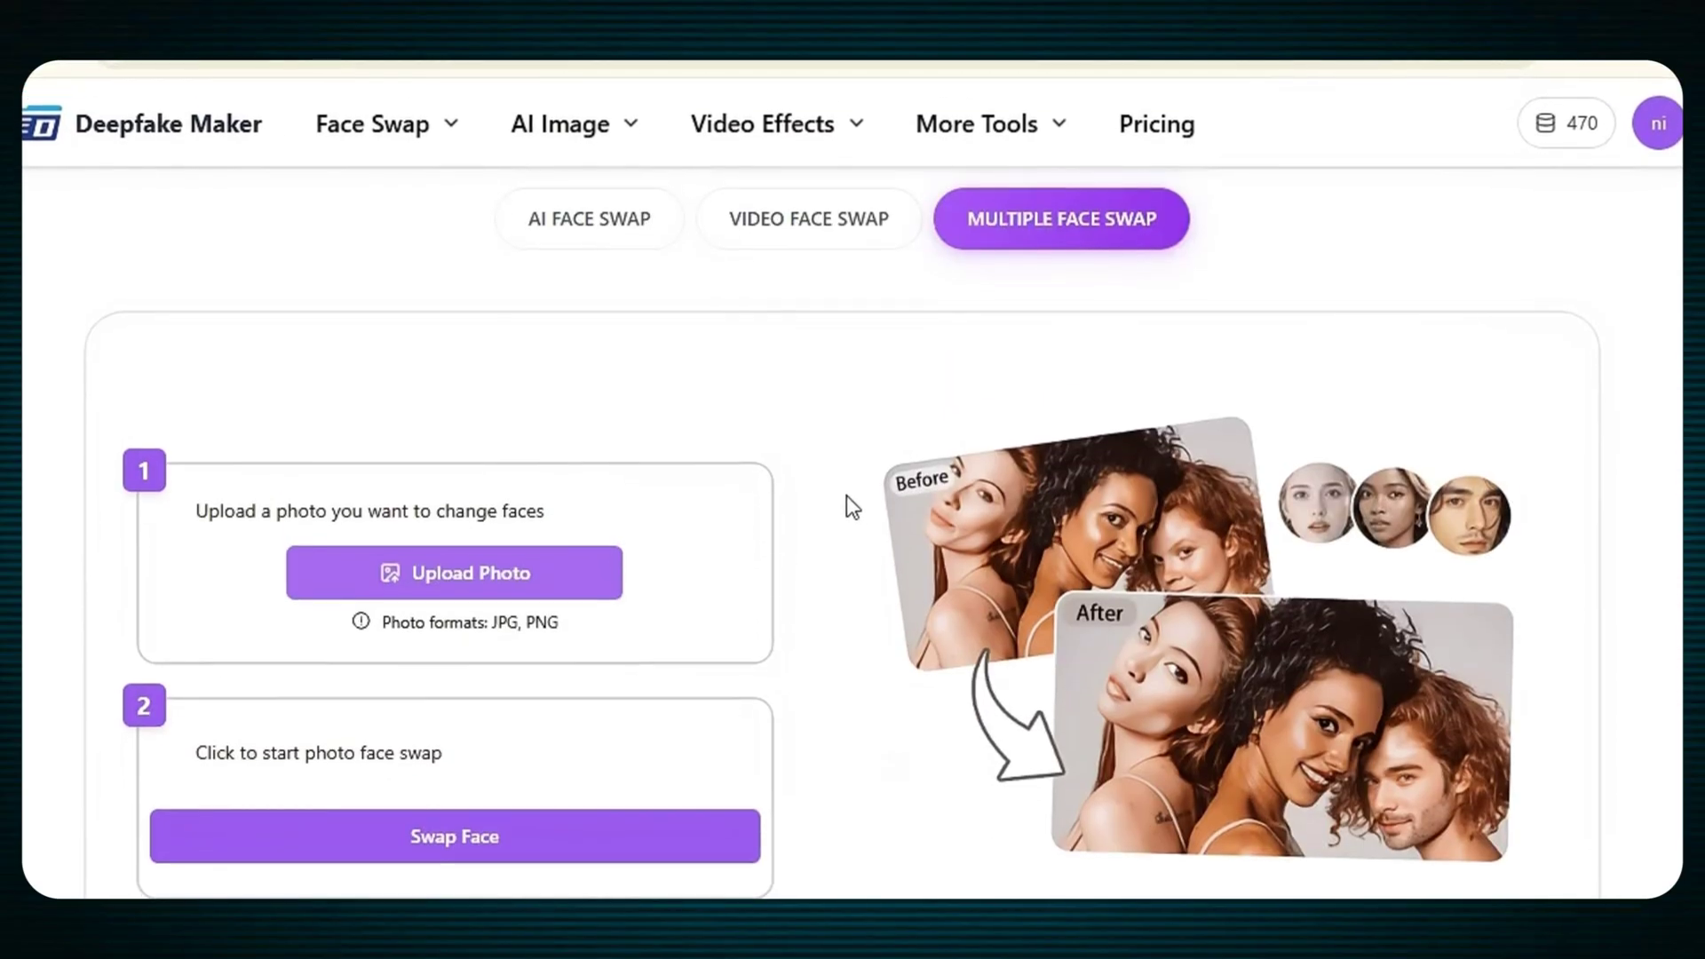
mouse_move(834, 131)
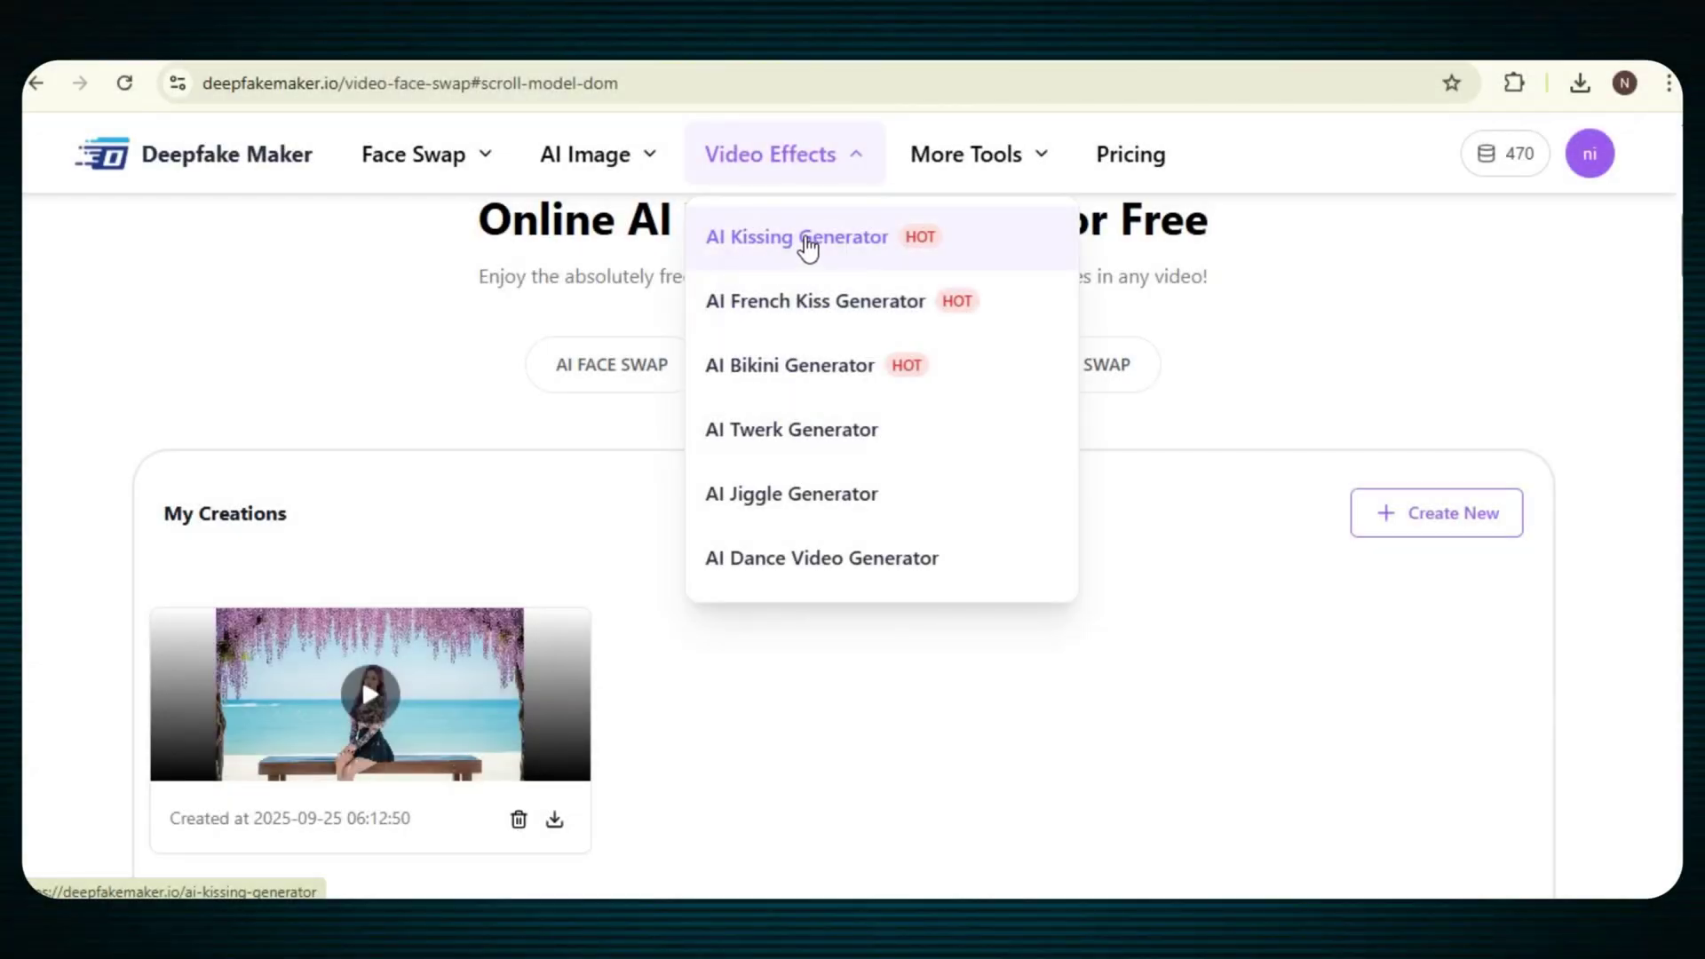
Open the AI Kissing Generator and scroll down to its Upload Image area
left_click(804, 238)
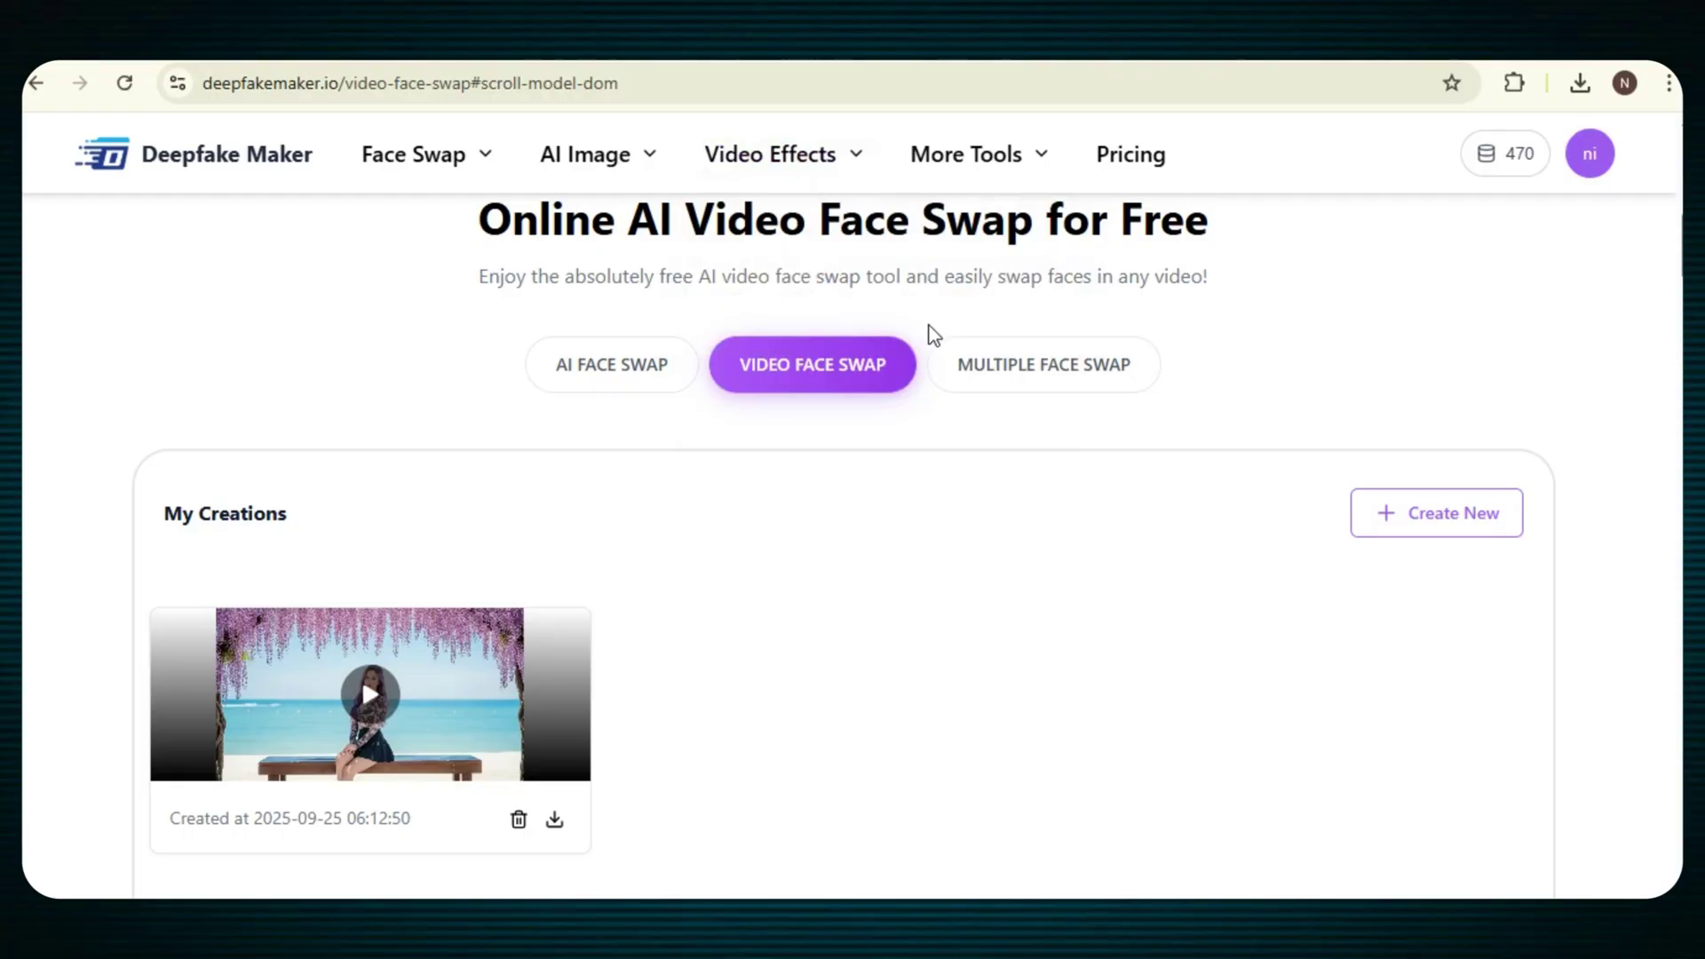
scroll(933, 335, "down", 1)
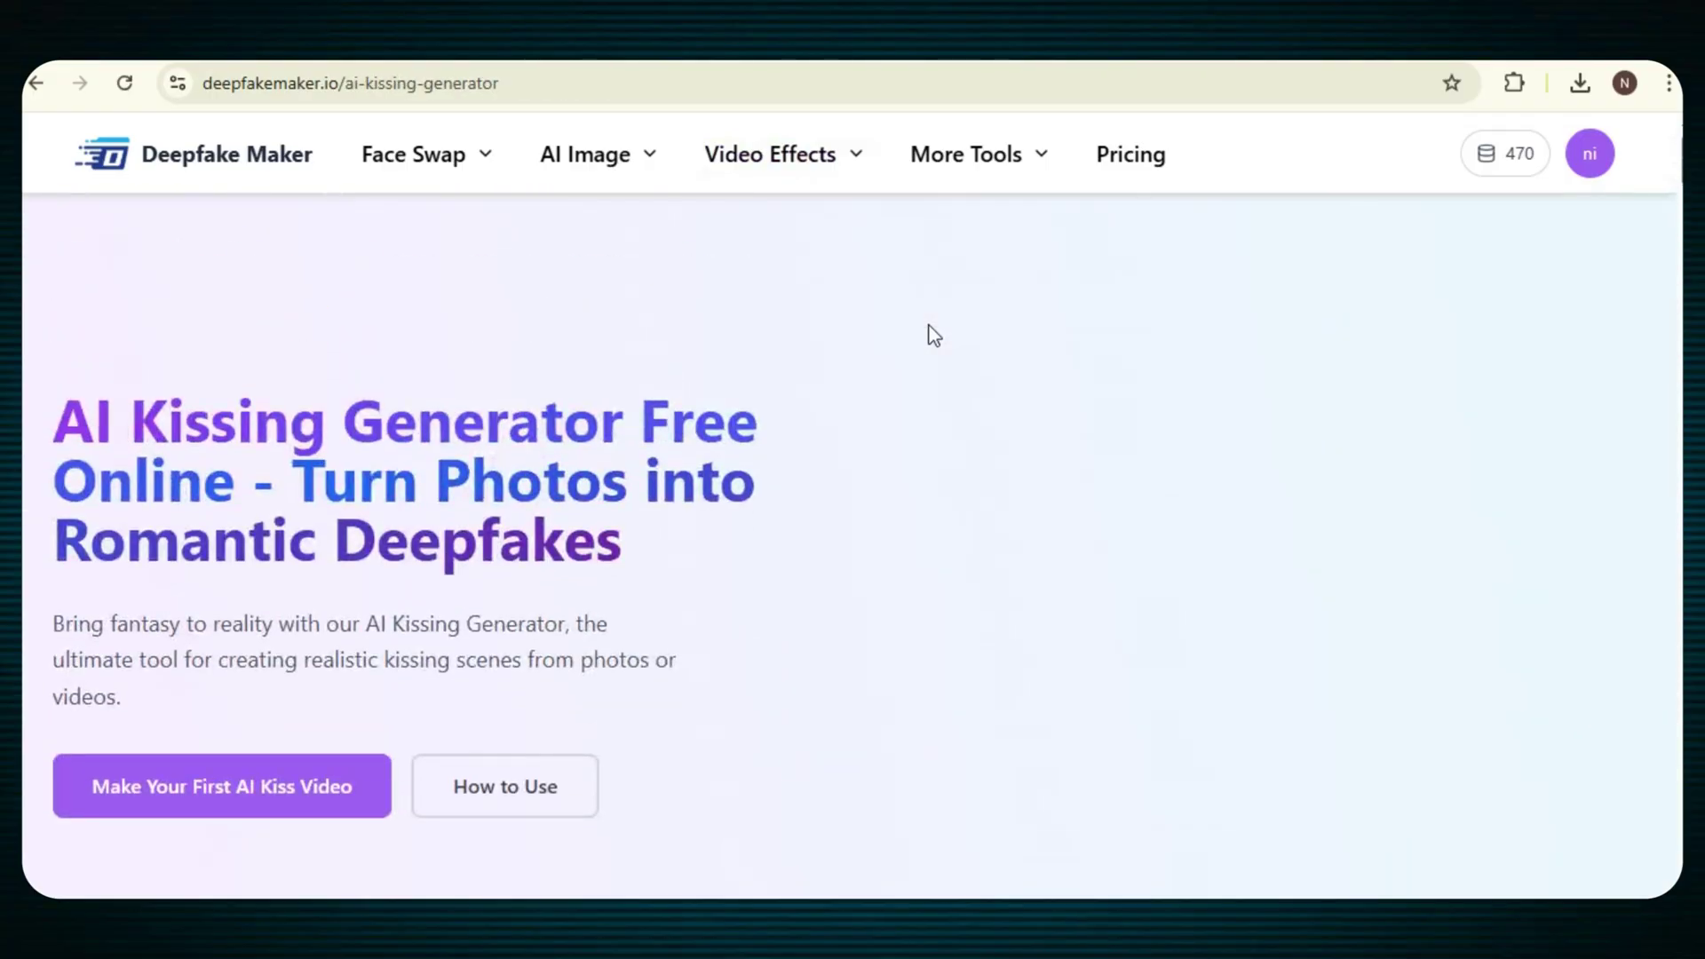
scroll(982, 478, "down", 2)
scroll(980, 479, "down", 6)
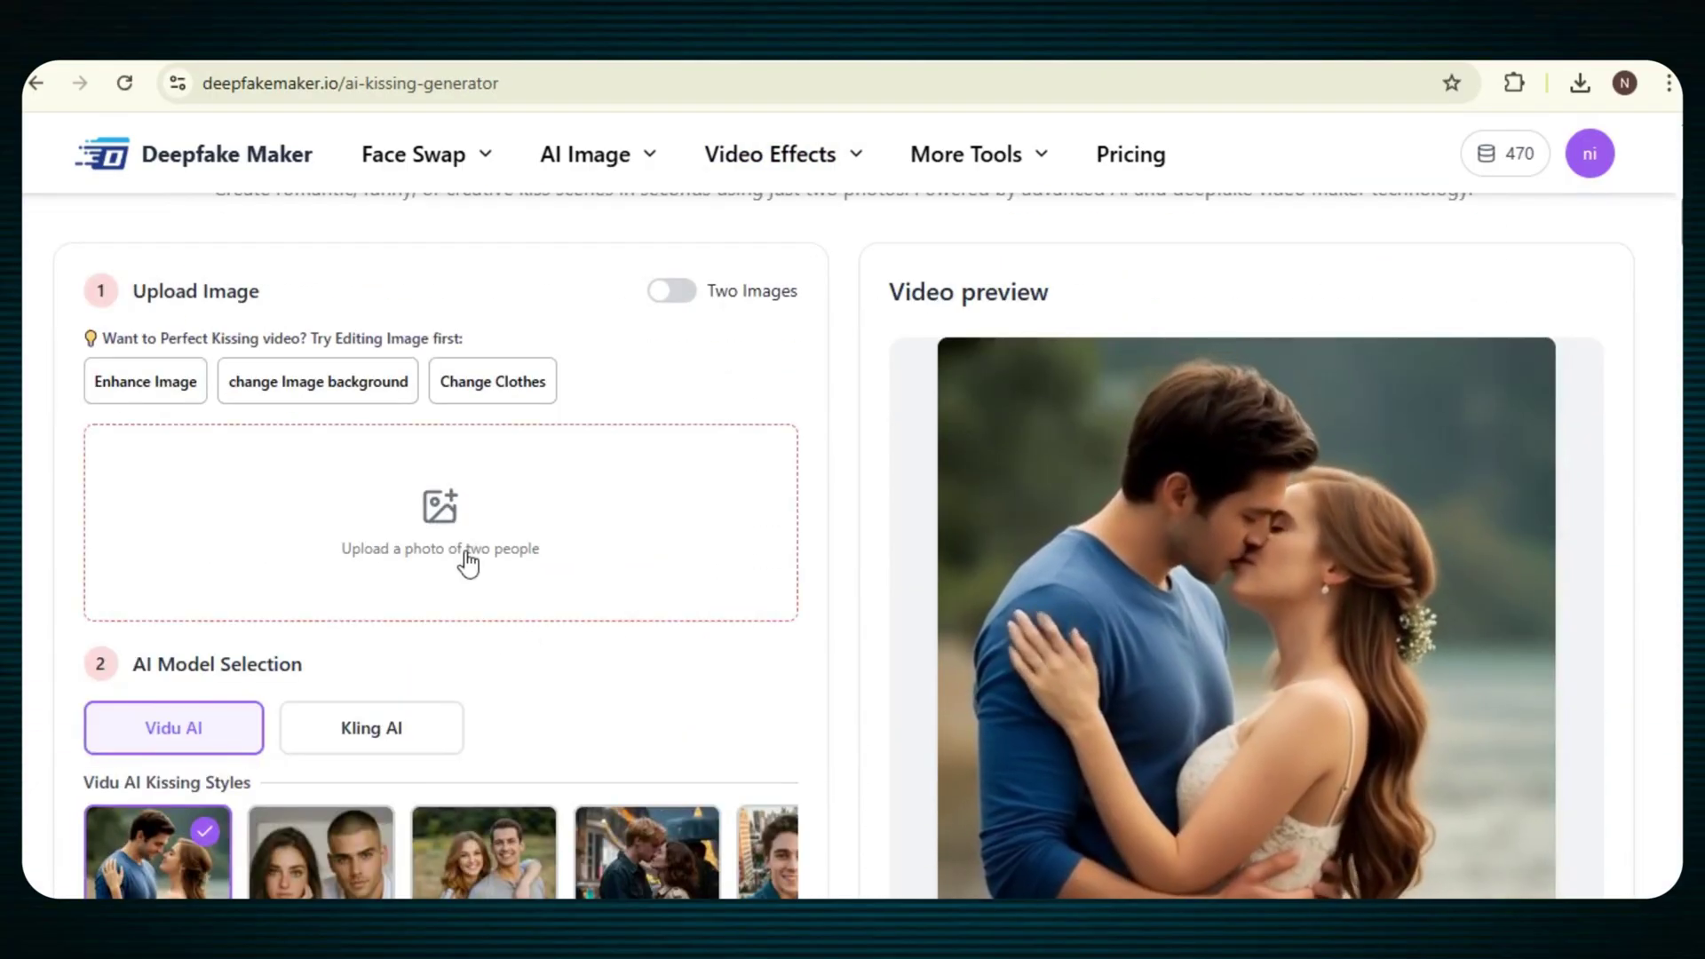
Upload the beach photo of the blonde couple, using Vidu AI French Kiss at 4 seconds
left_click(468, 561)
left_click(296, 248)
left_click(658, 559)
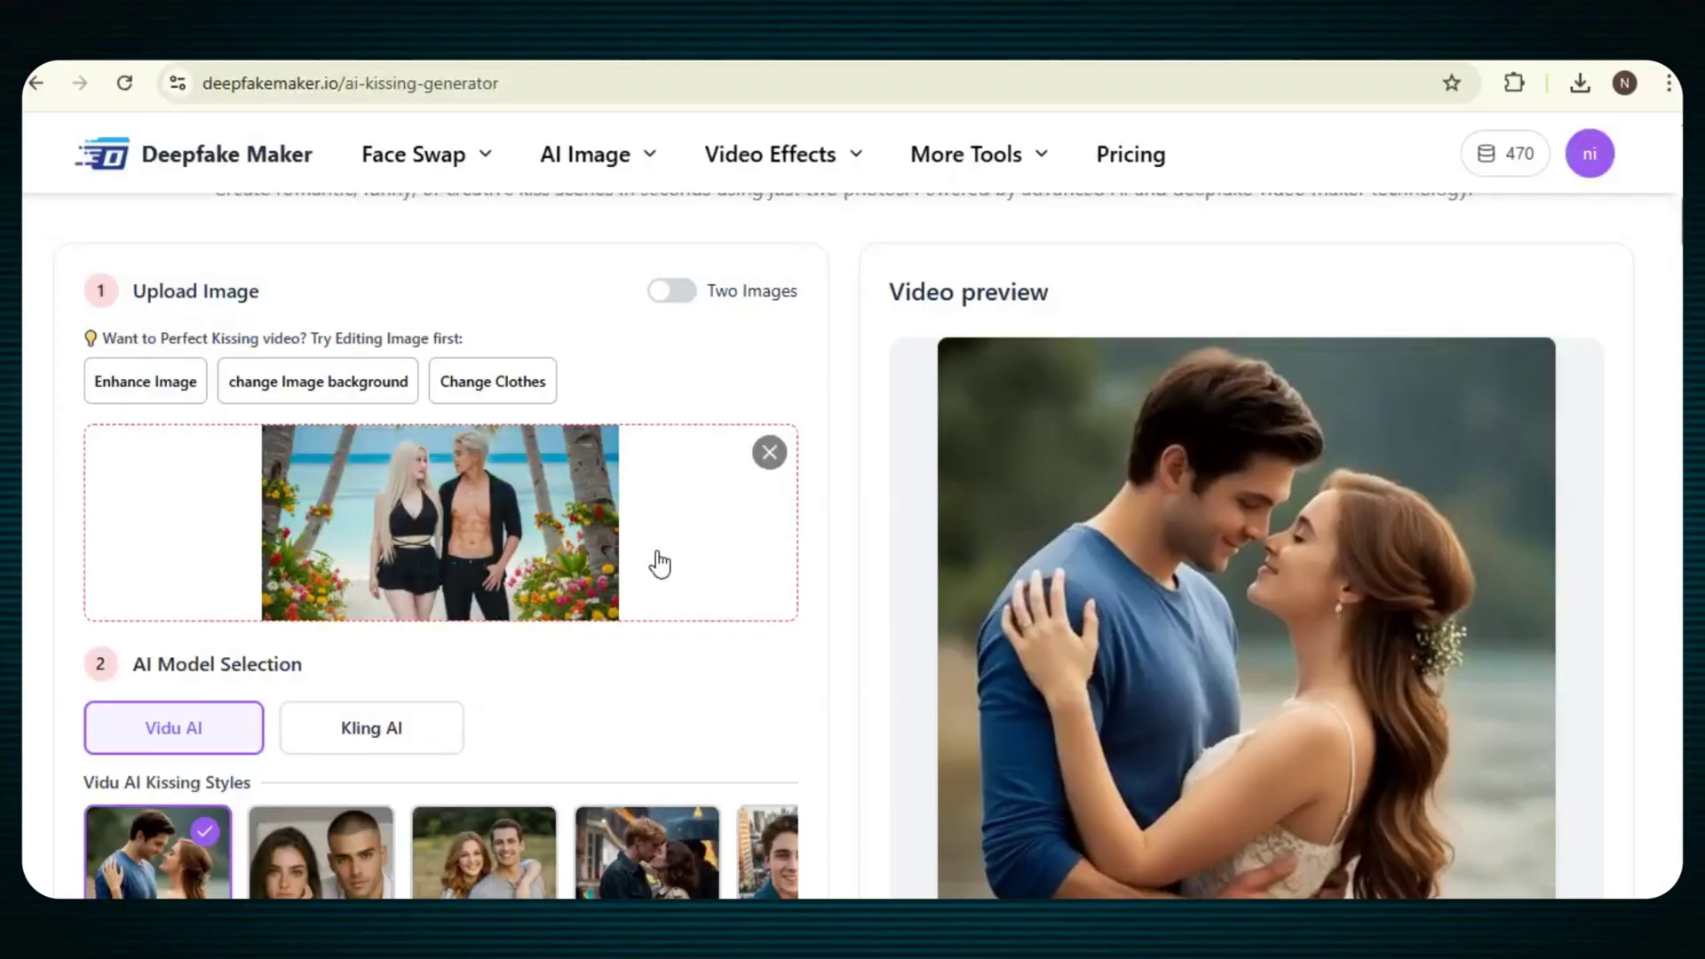
scroll(651, 563, "down", 1)
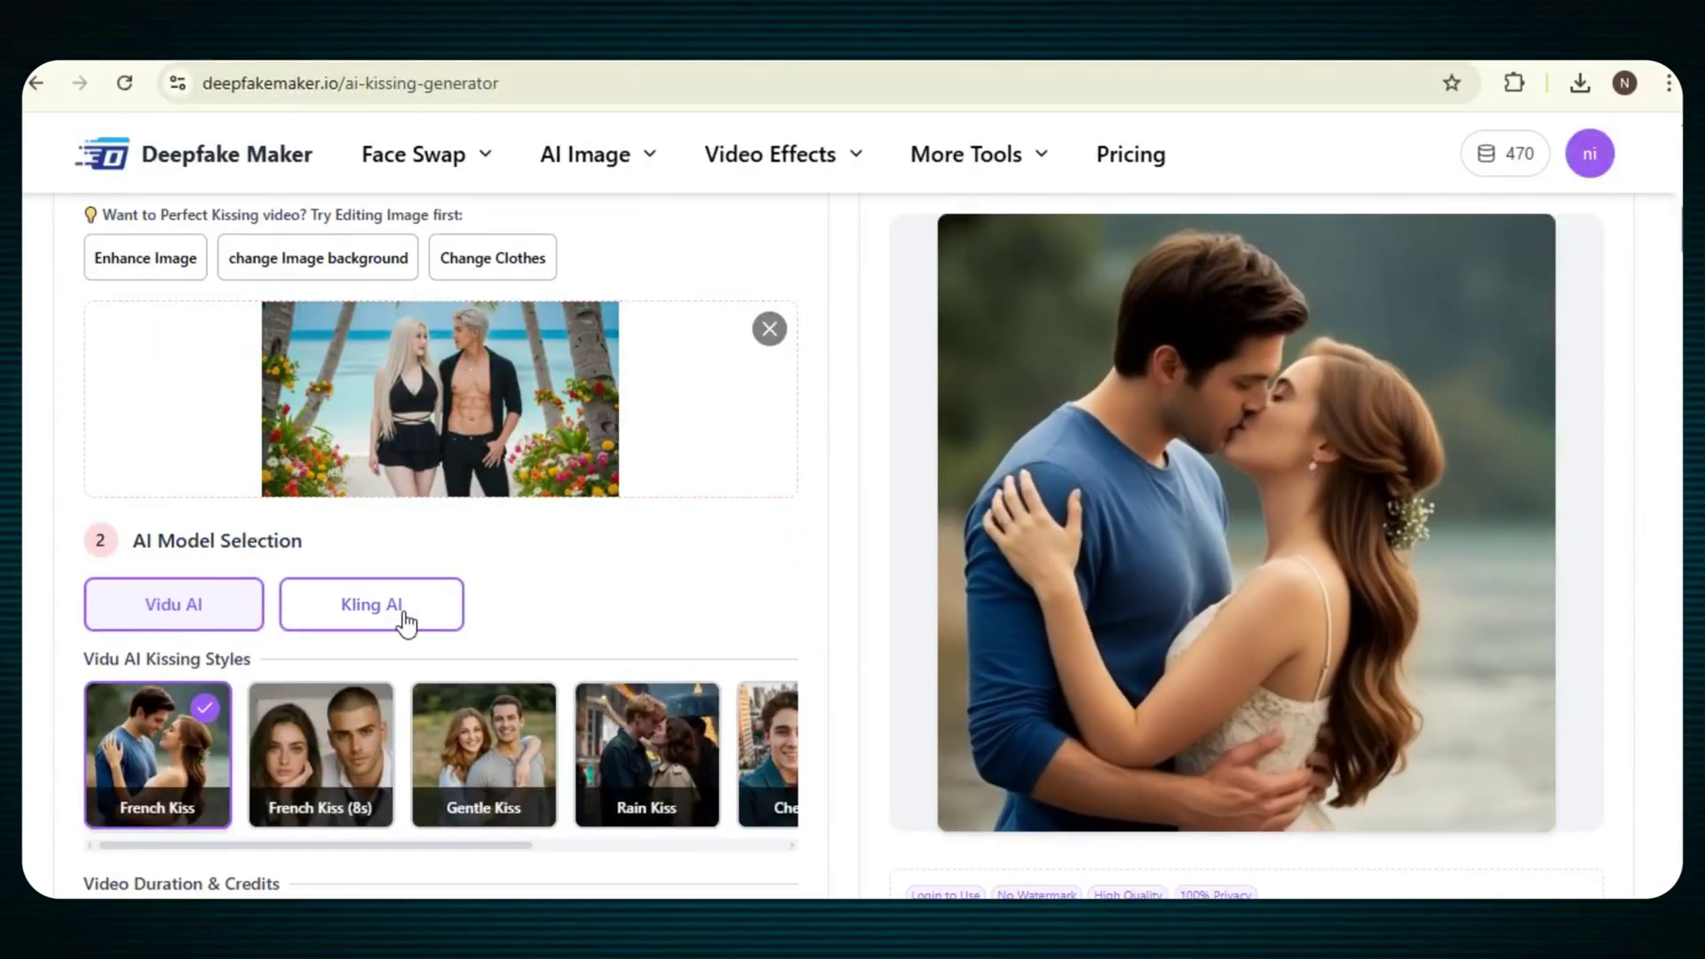
scroll(427, 640, "down", 1)
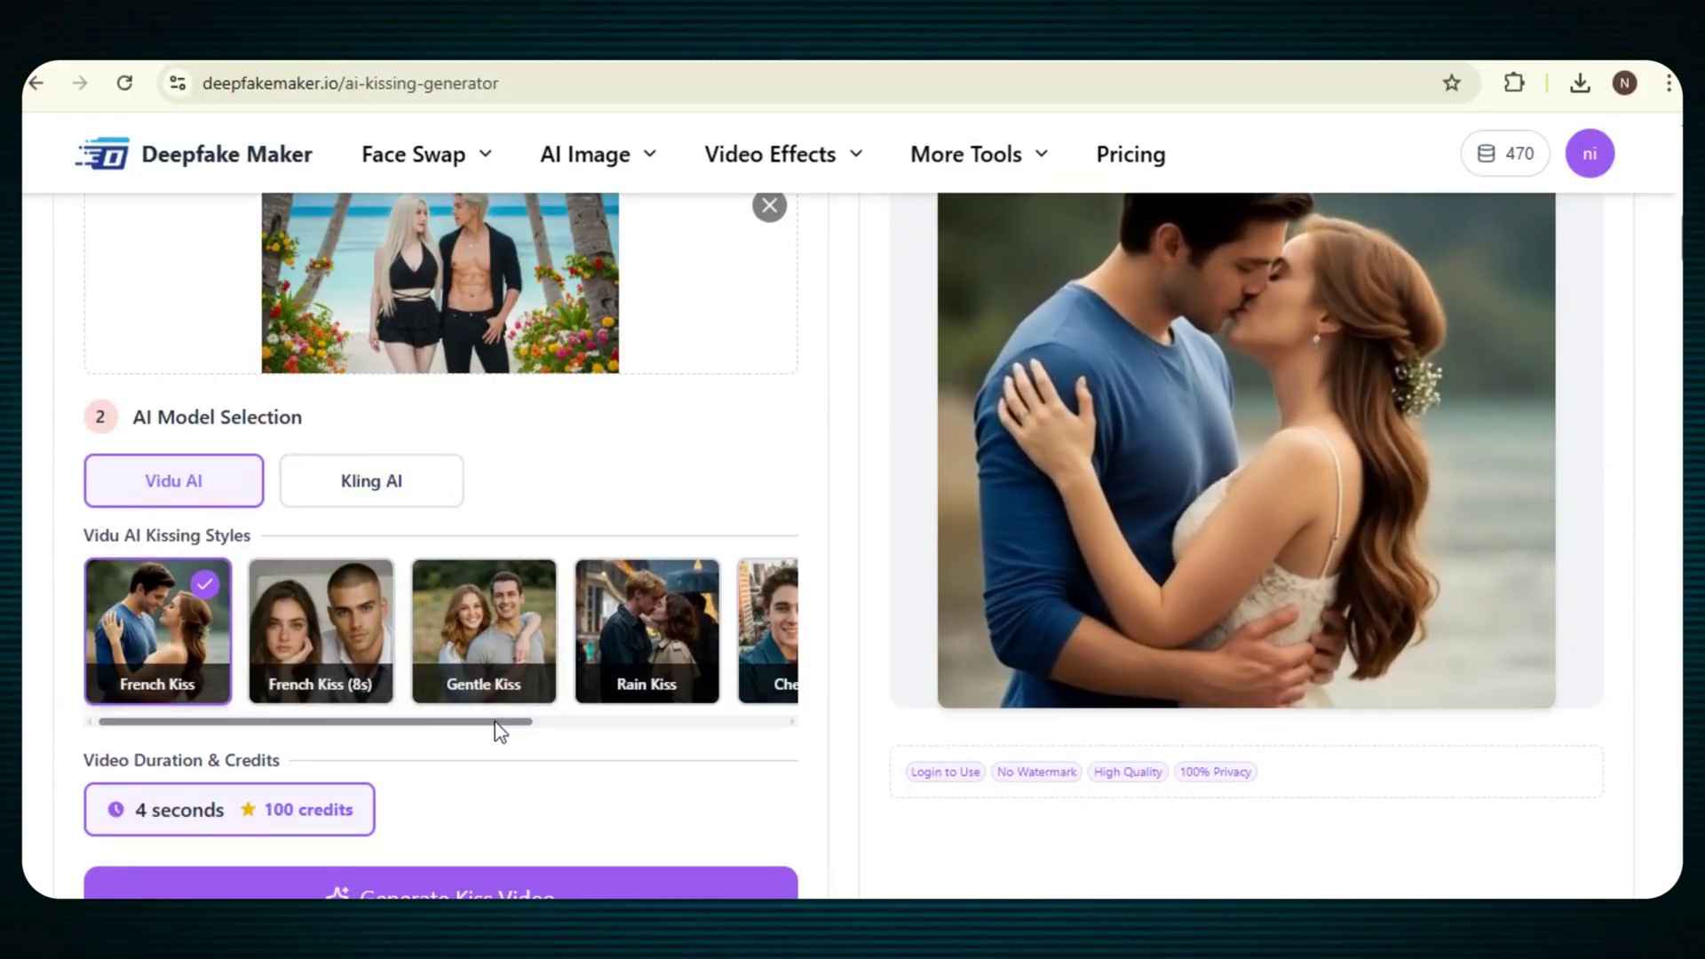
scroll(499, 736, "down", 1)
Generate the 4-second beach couple kiss video, leaving 370 credits, and play the preview
left_click(427, 780)
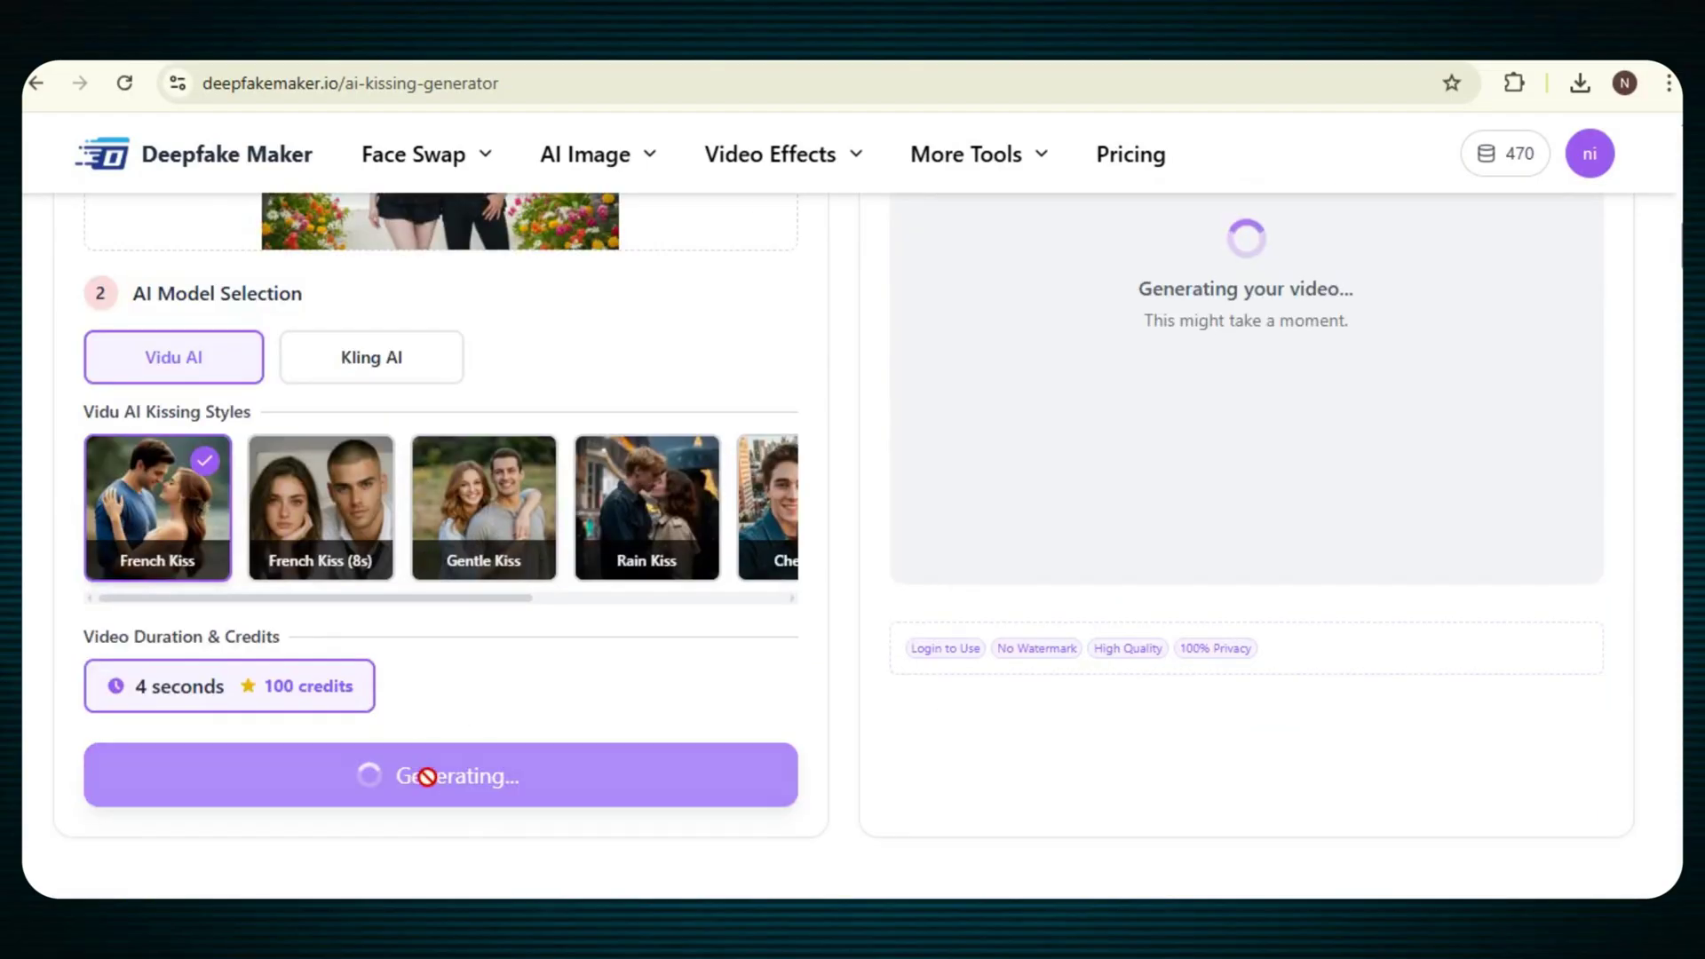
scroll(1043, 749, "up", 1)
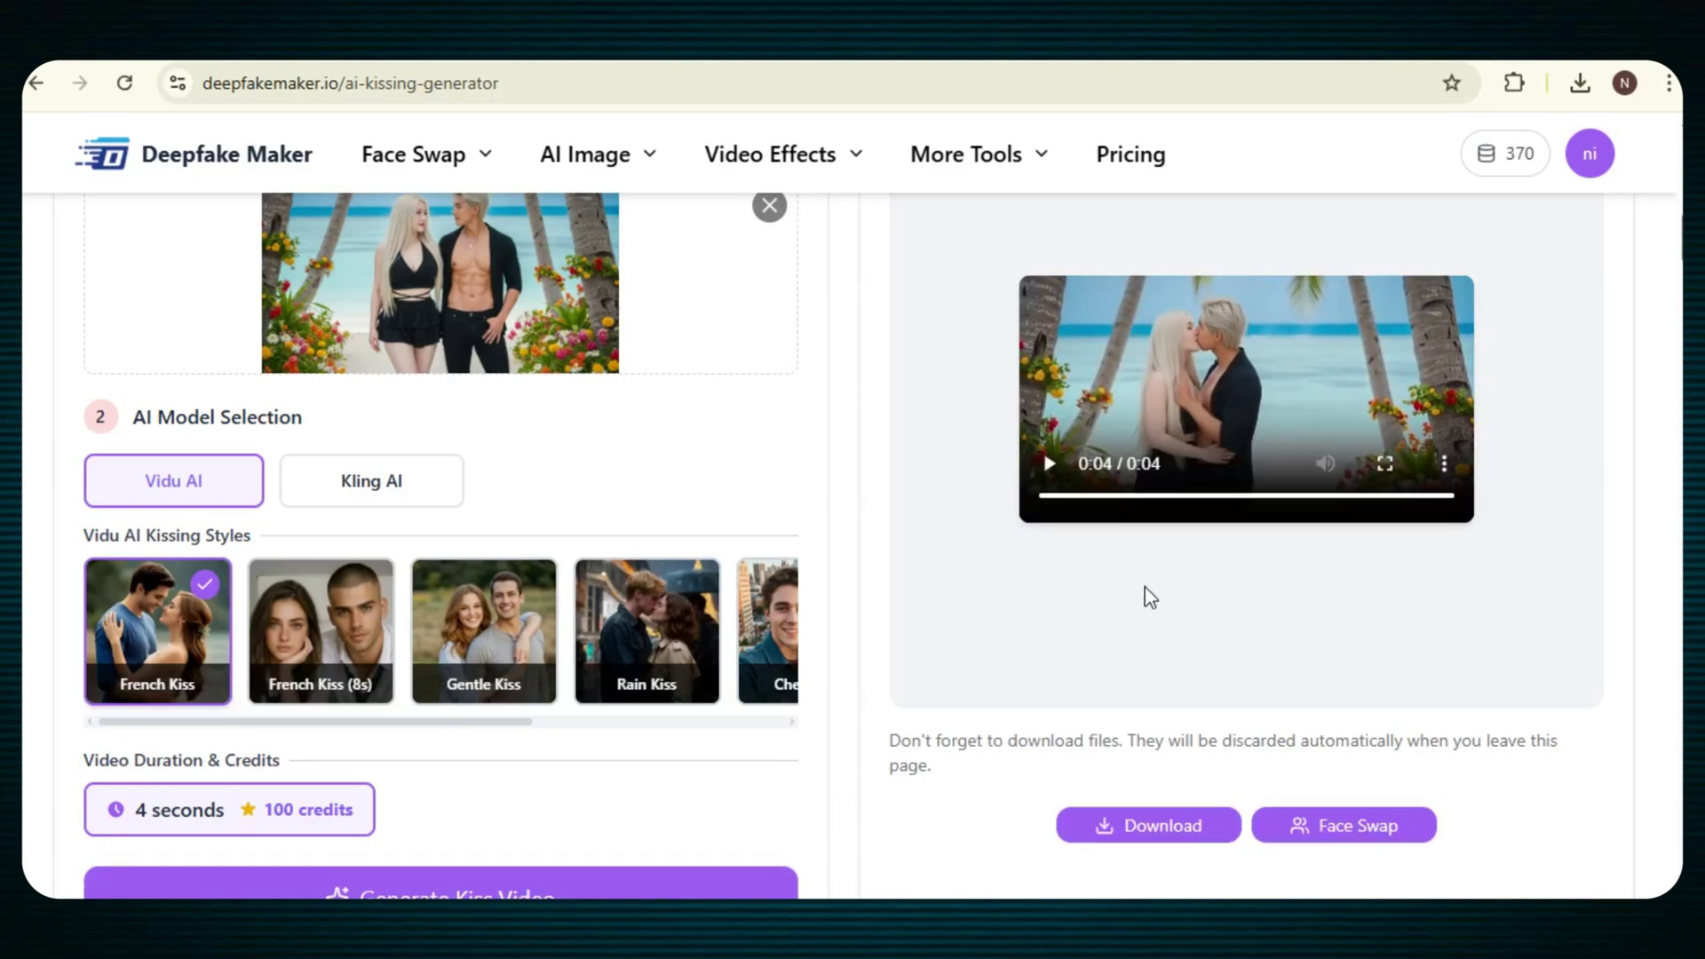
left_click(1051, 463)
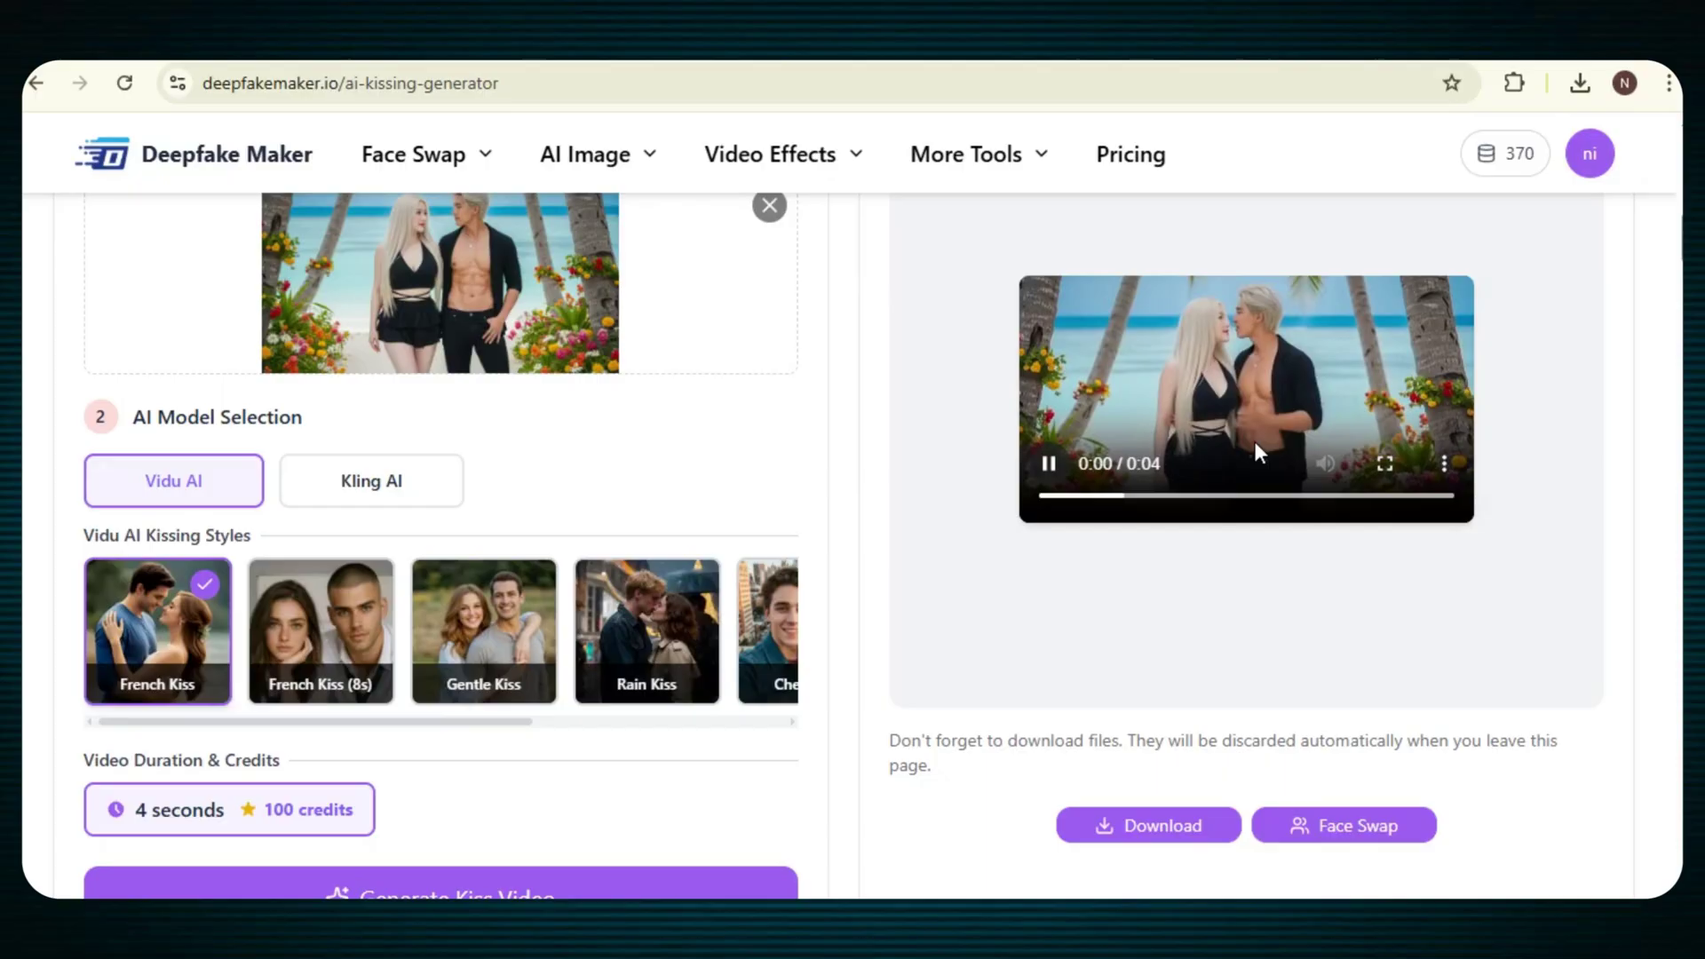
scroll(1218, 631, "down", 6)
scroll(1158, 643, "down", 3)
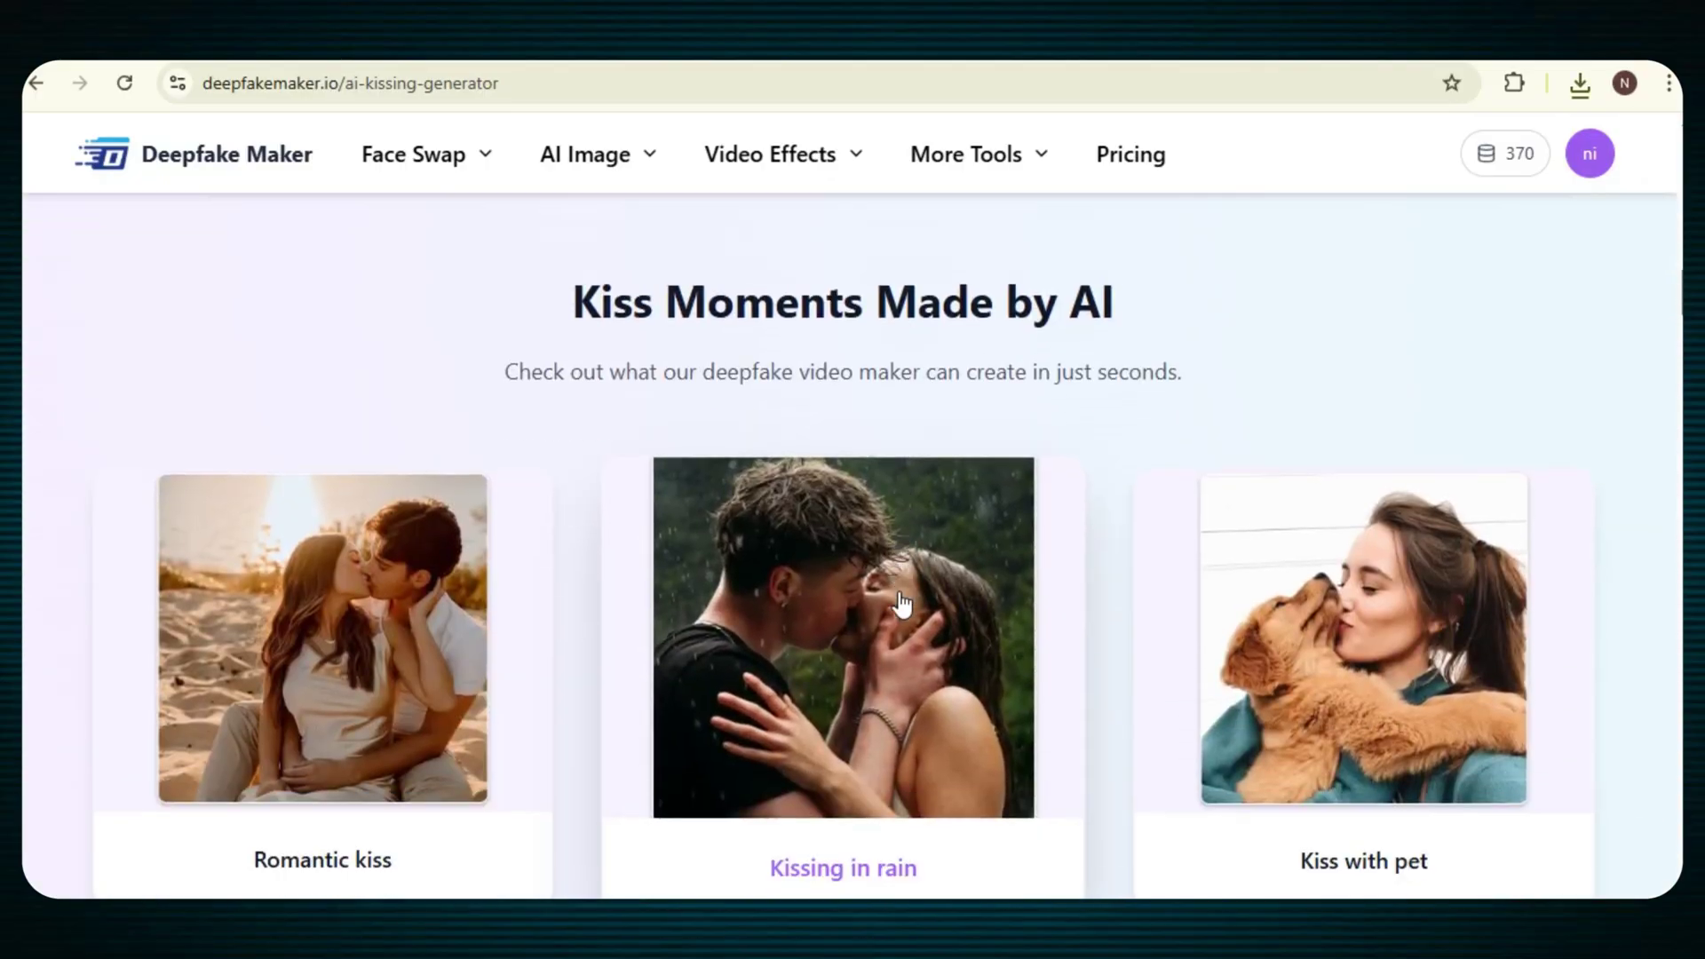
left_click_drag(545, 339, 931, 344)
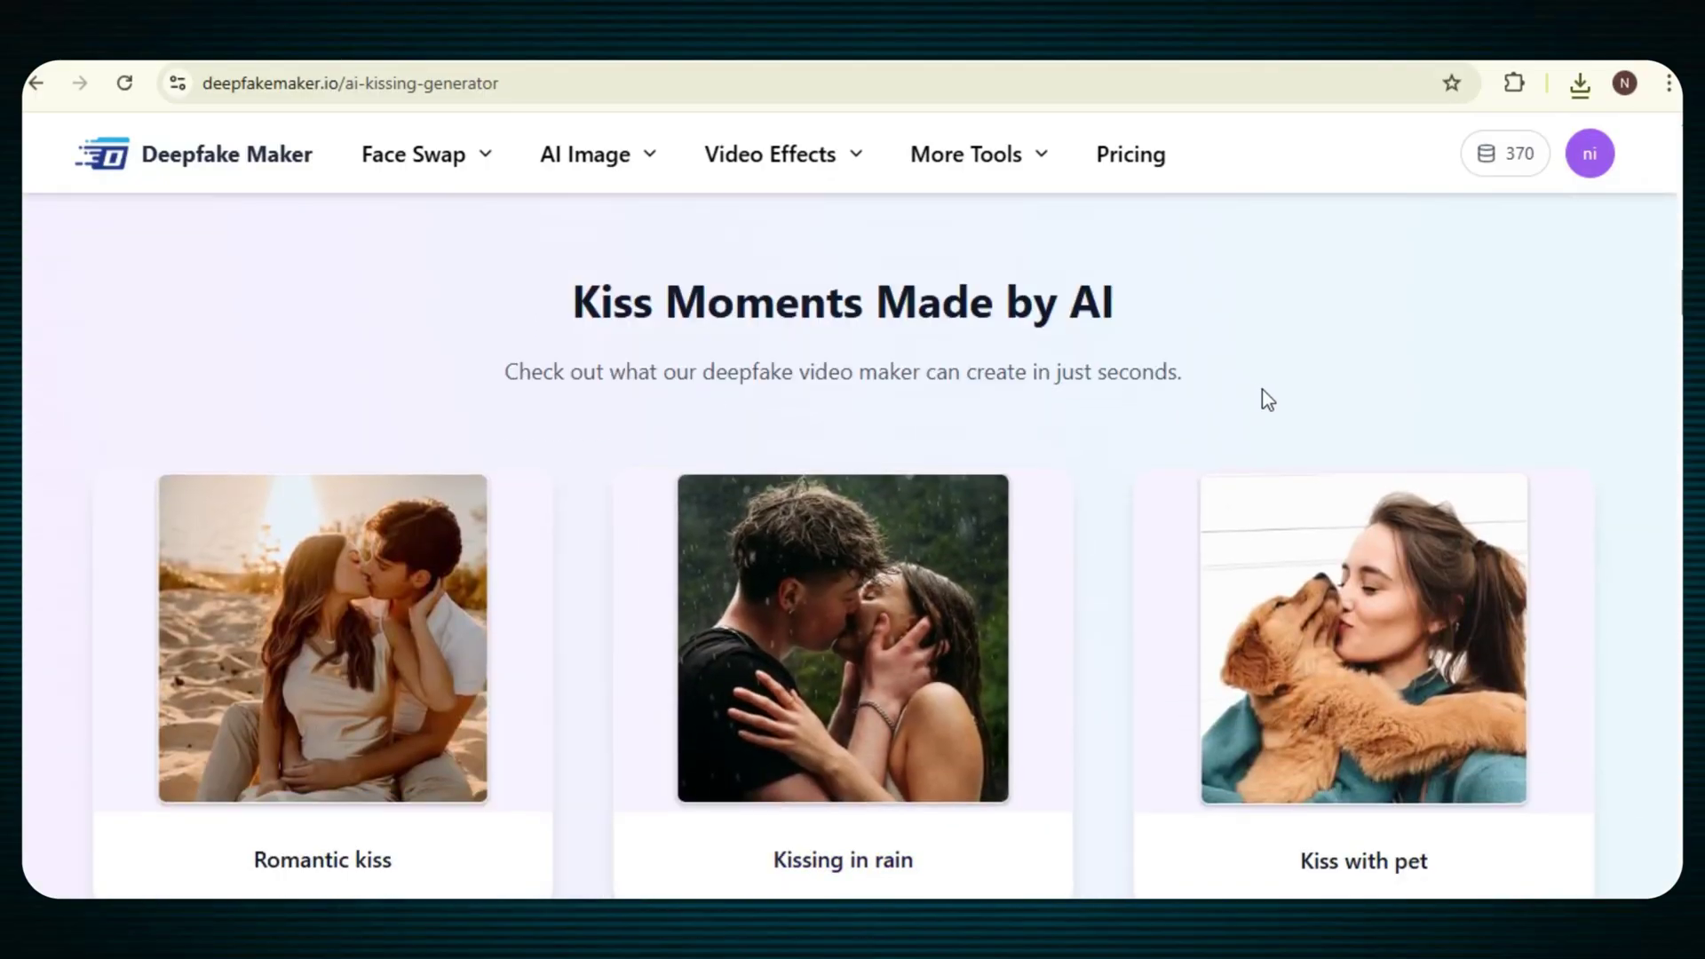
scroll(1218, 578, "down", 5)
scroll(1218, 579, "up", 5)
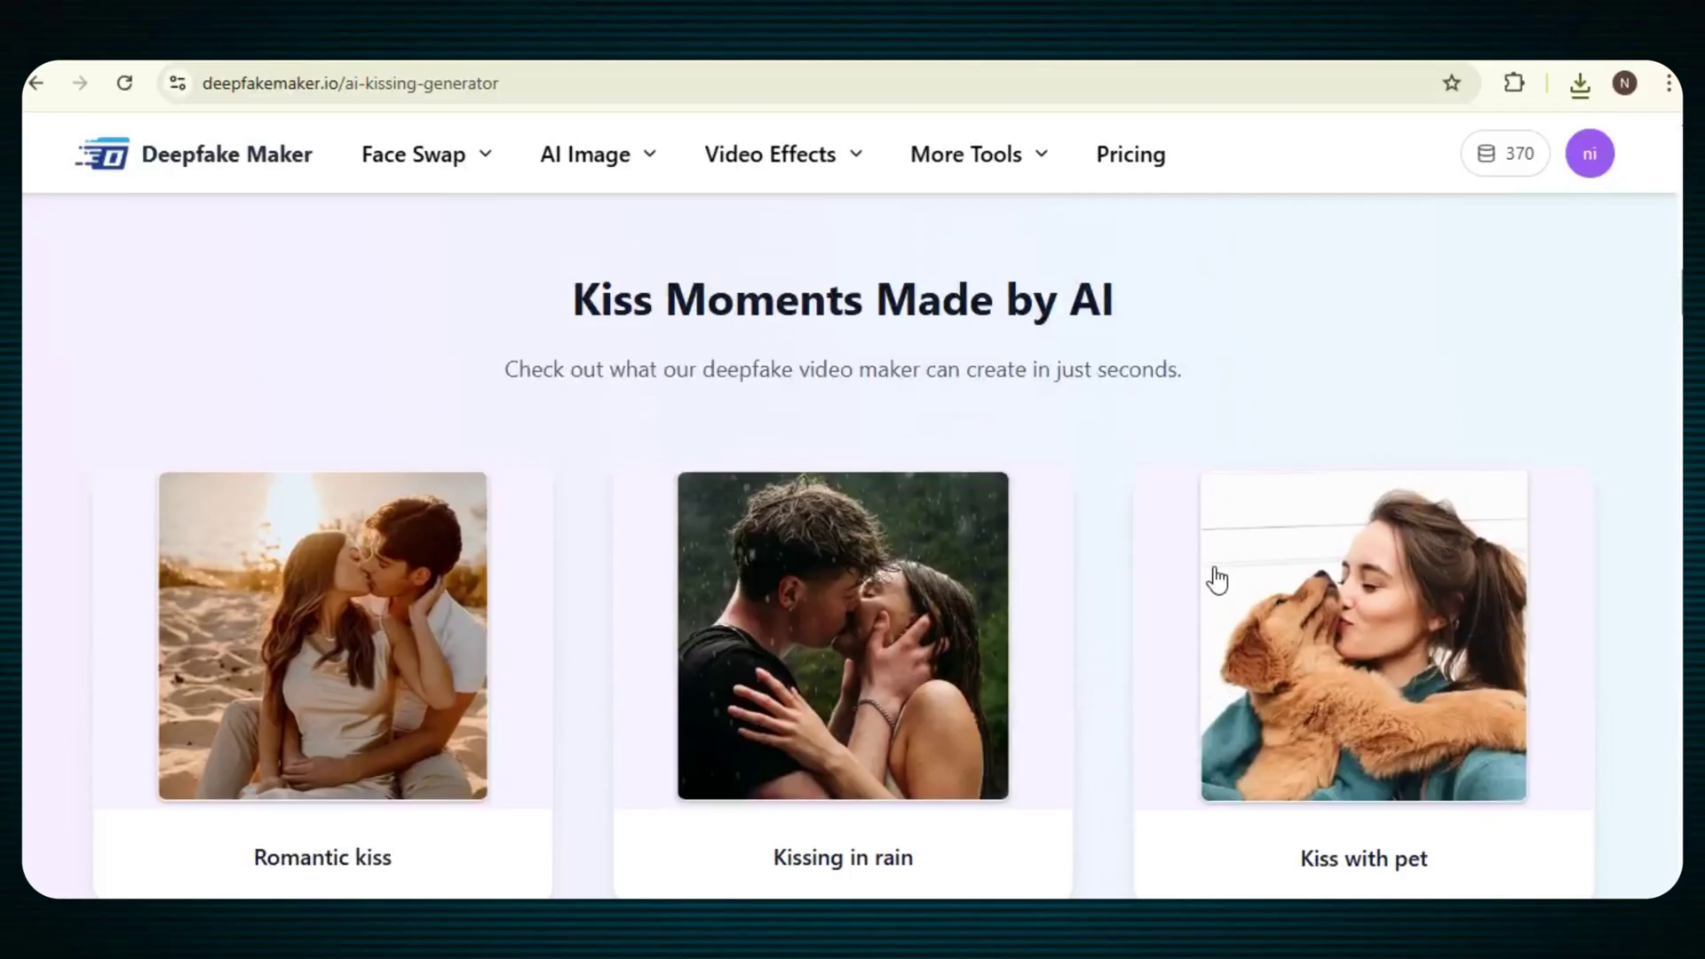
scroll(1217, 578, "up", 10)
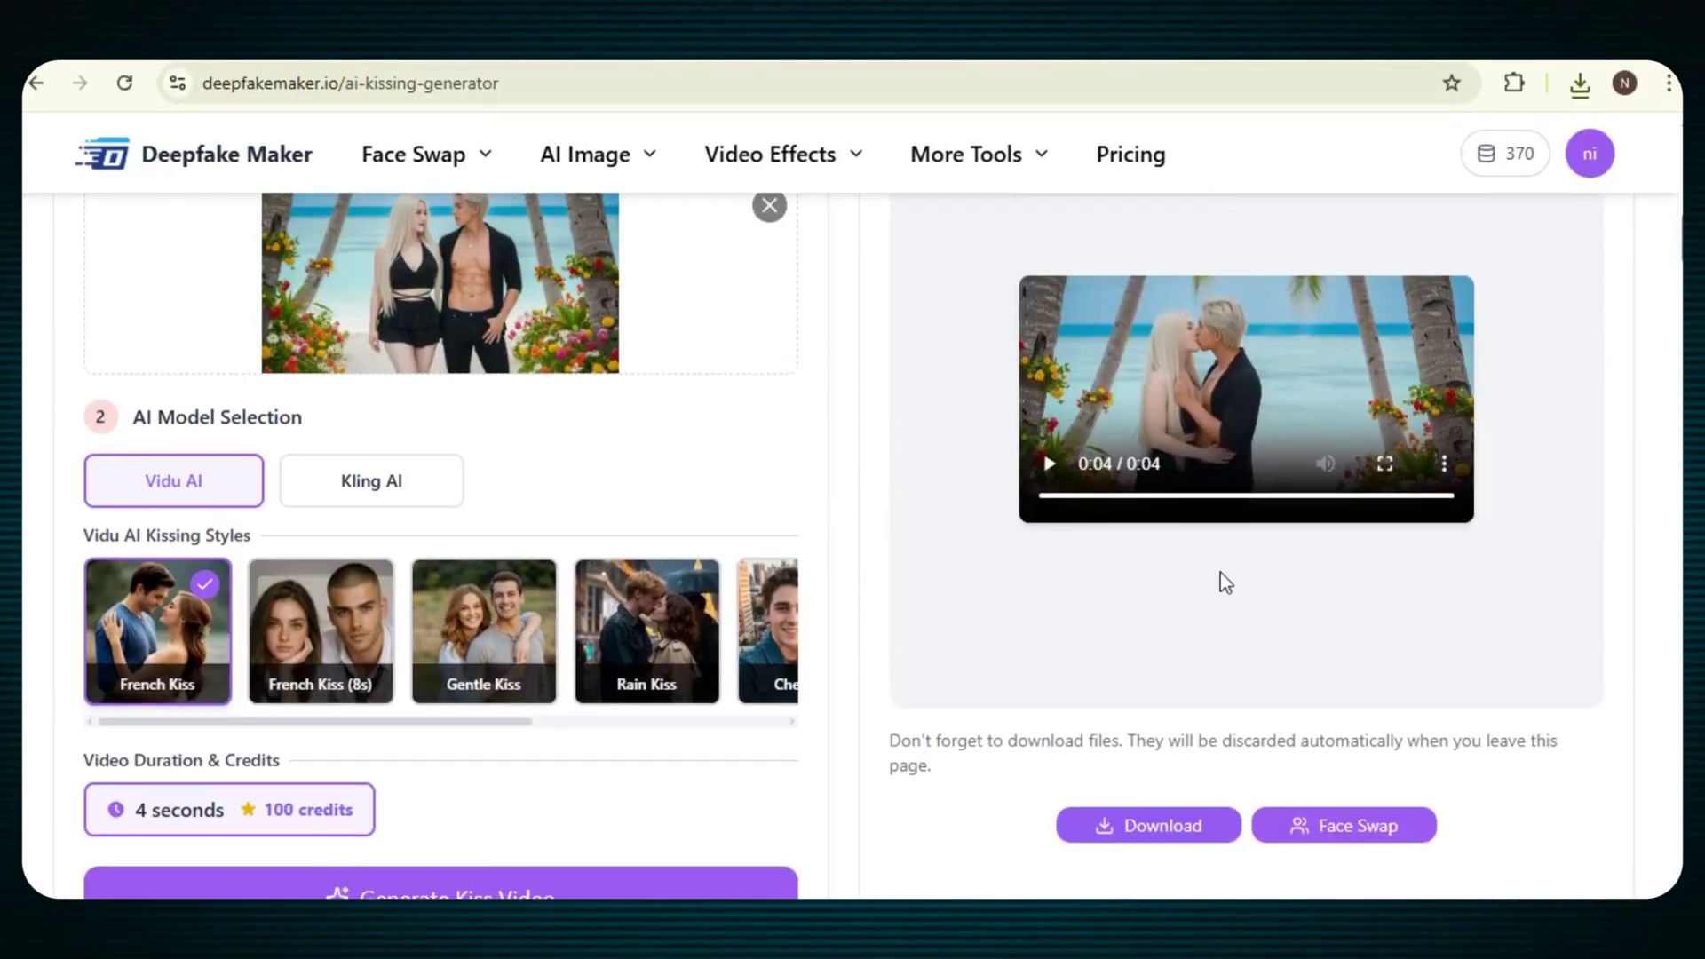
scroll(1226, 582, "up", 2)
Open the AI Bikini Generator from the Video Effects list
left_click(806, 178)
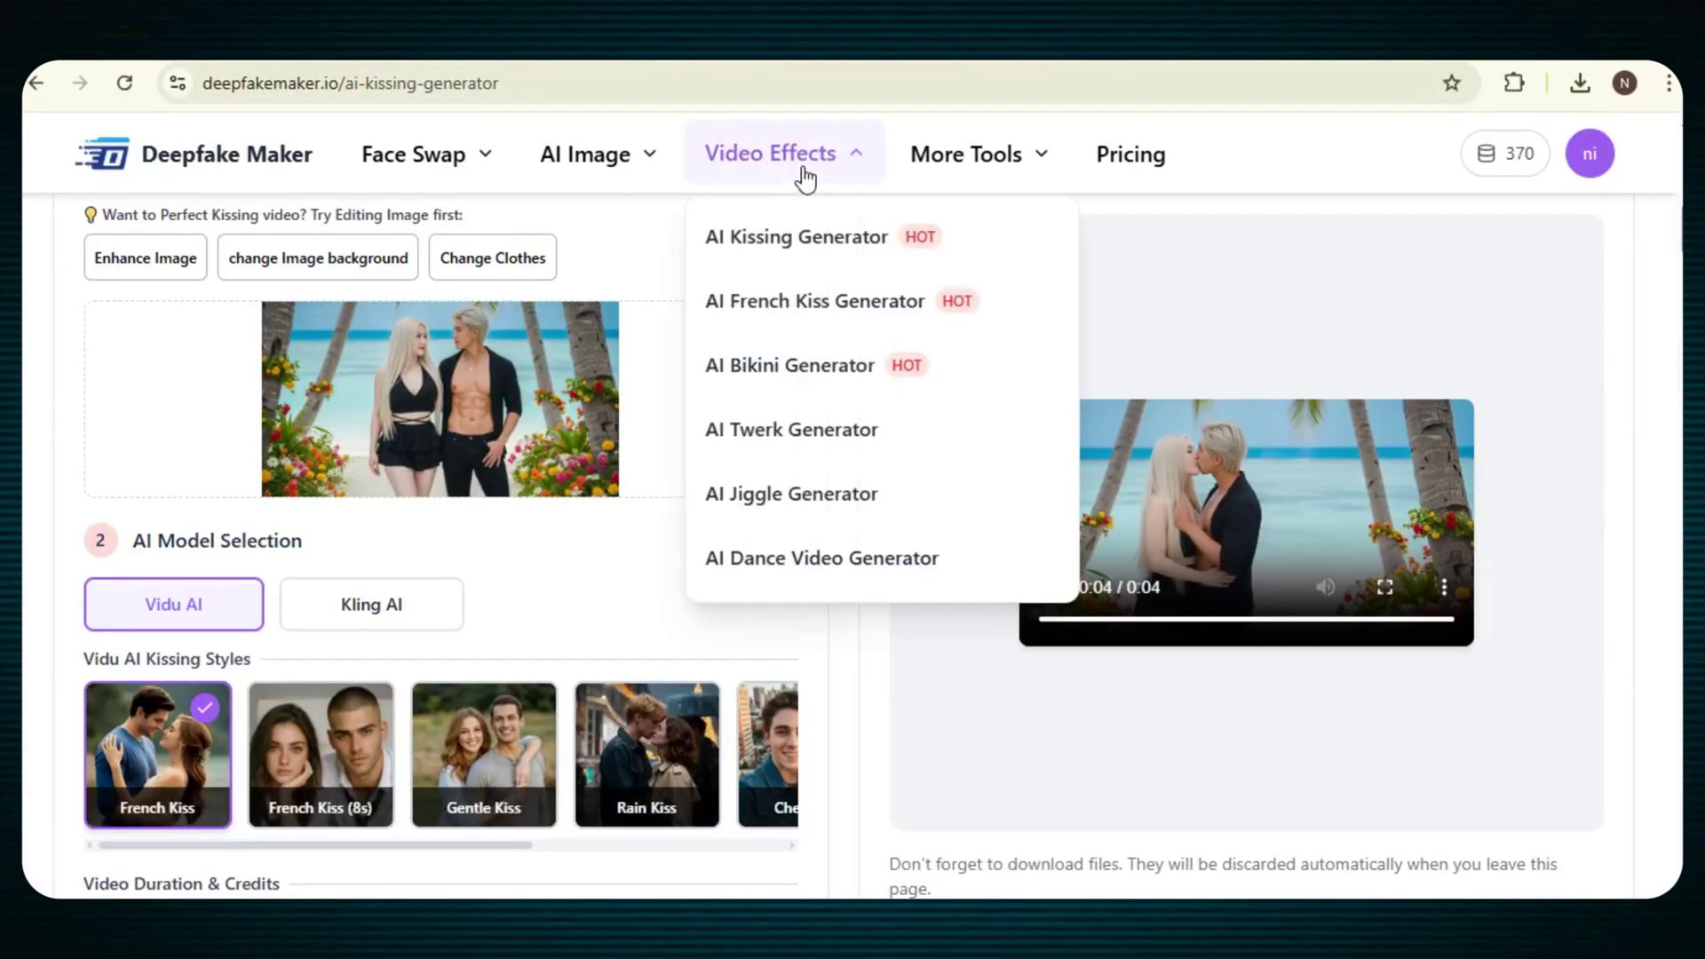
left_click(828, 380)
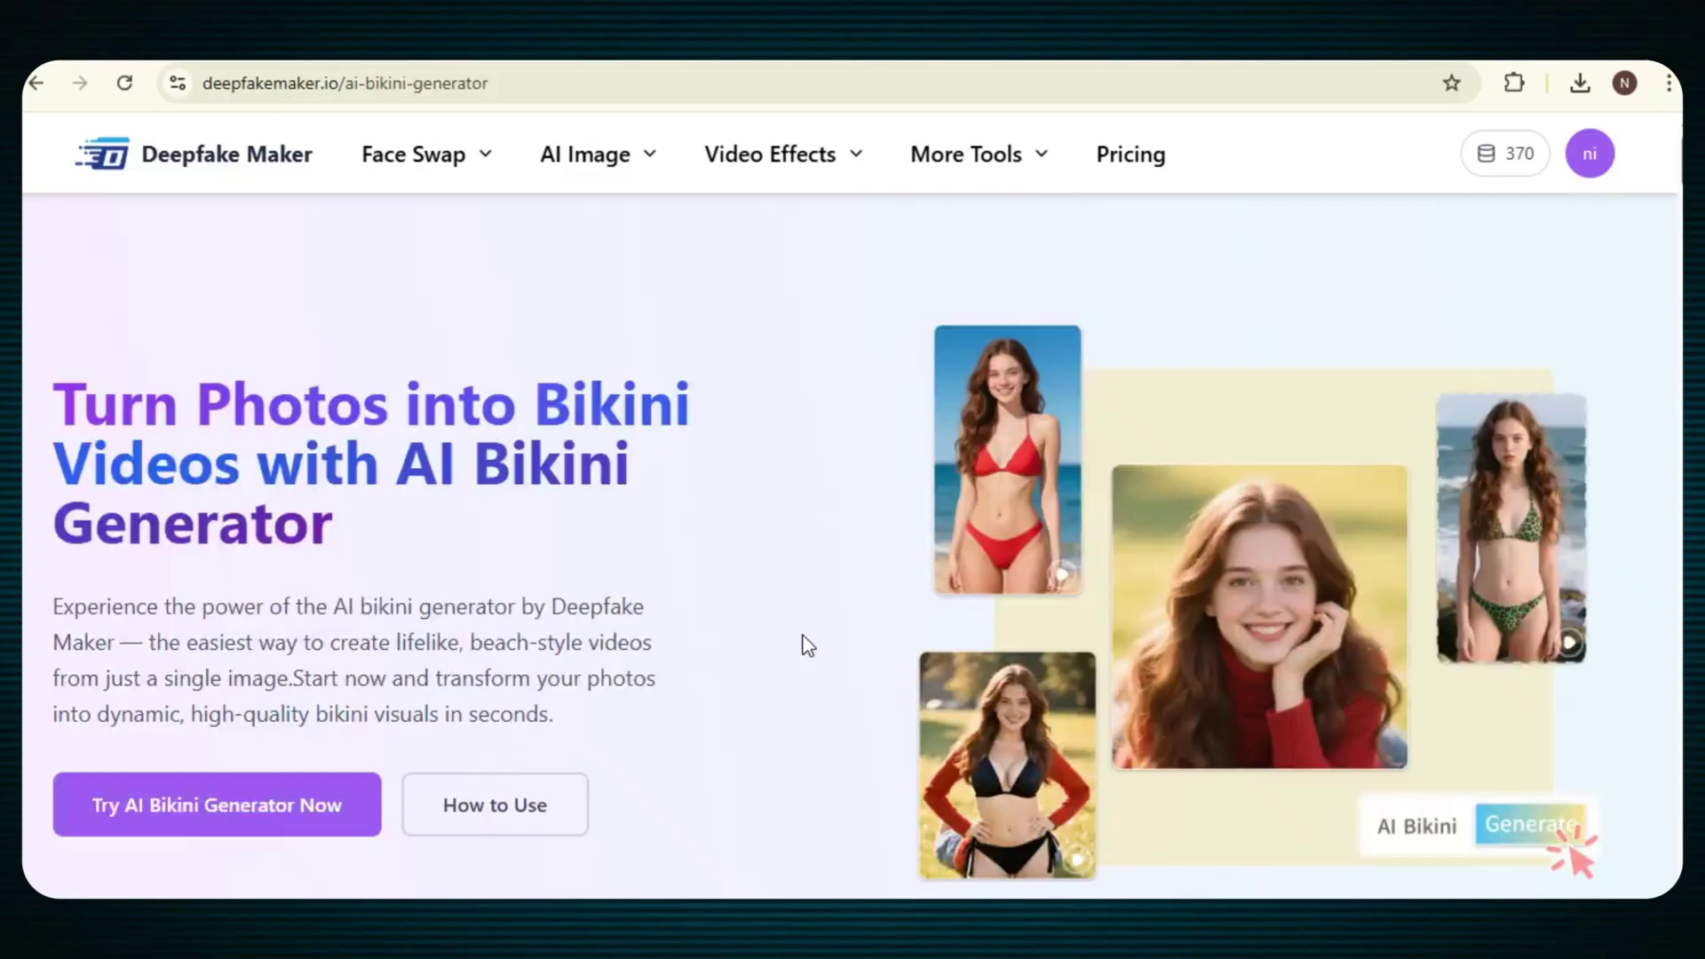
scroll(813, 589, "down", 10)
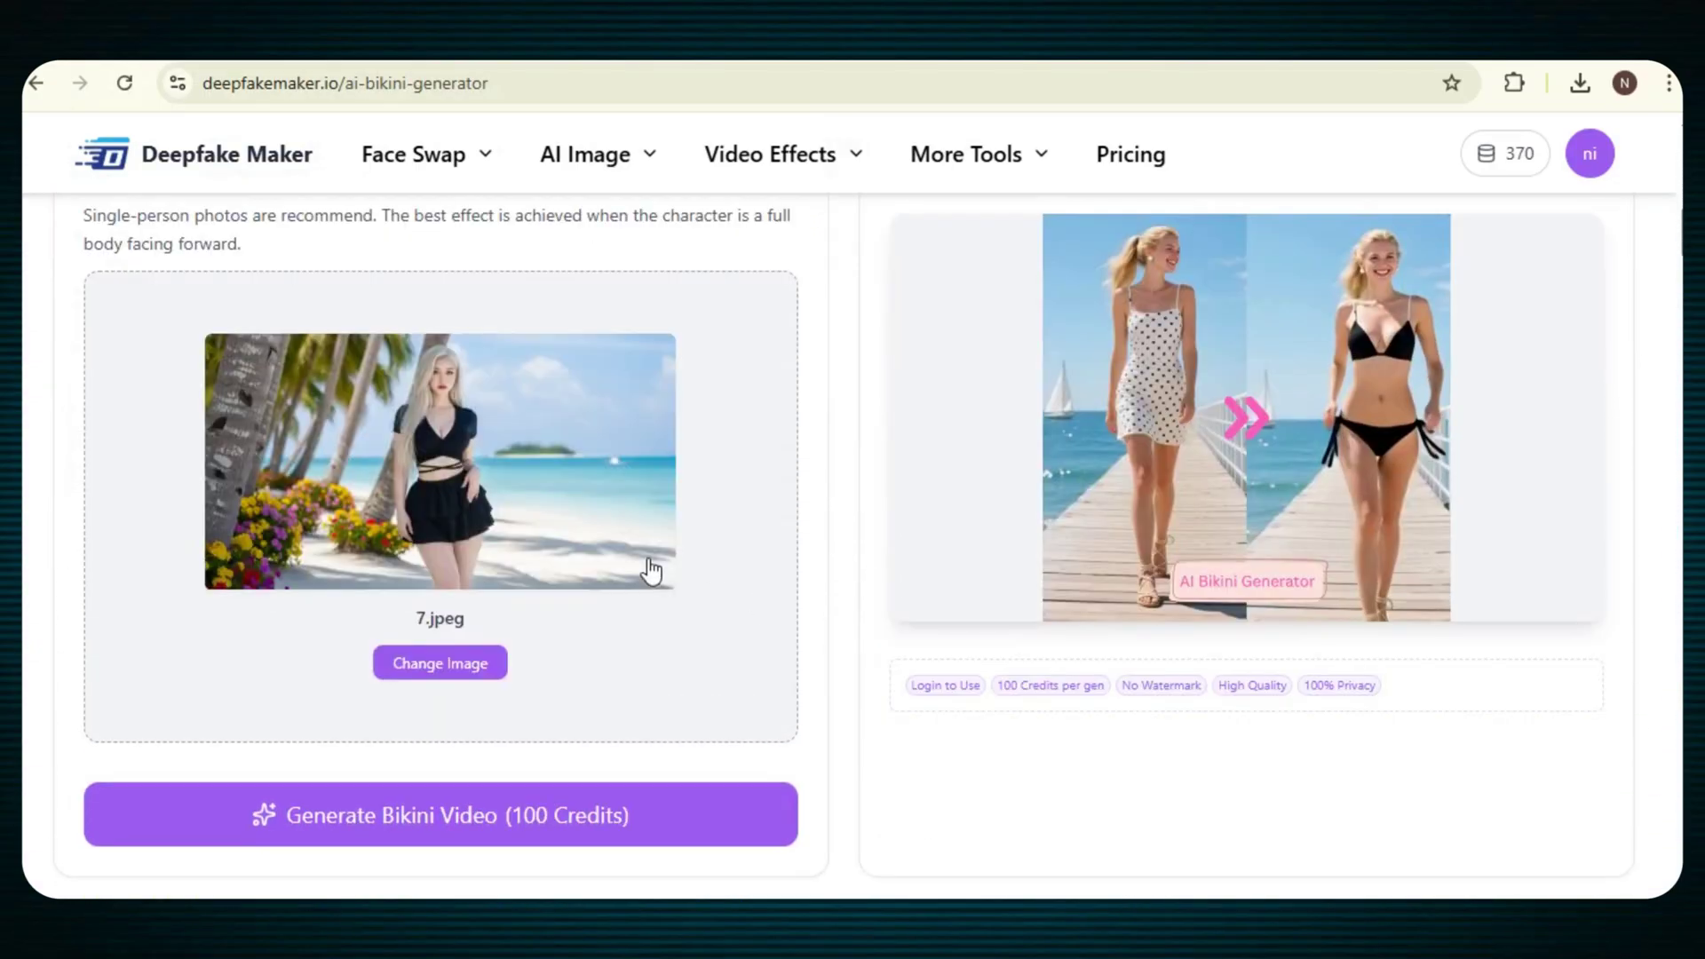
scroll(628, 434, "down", 3)
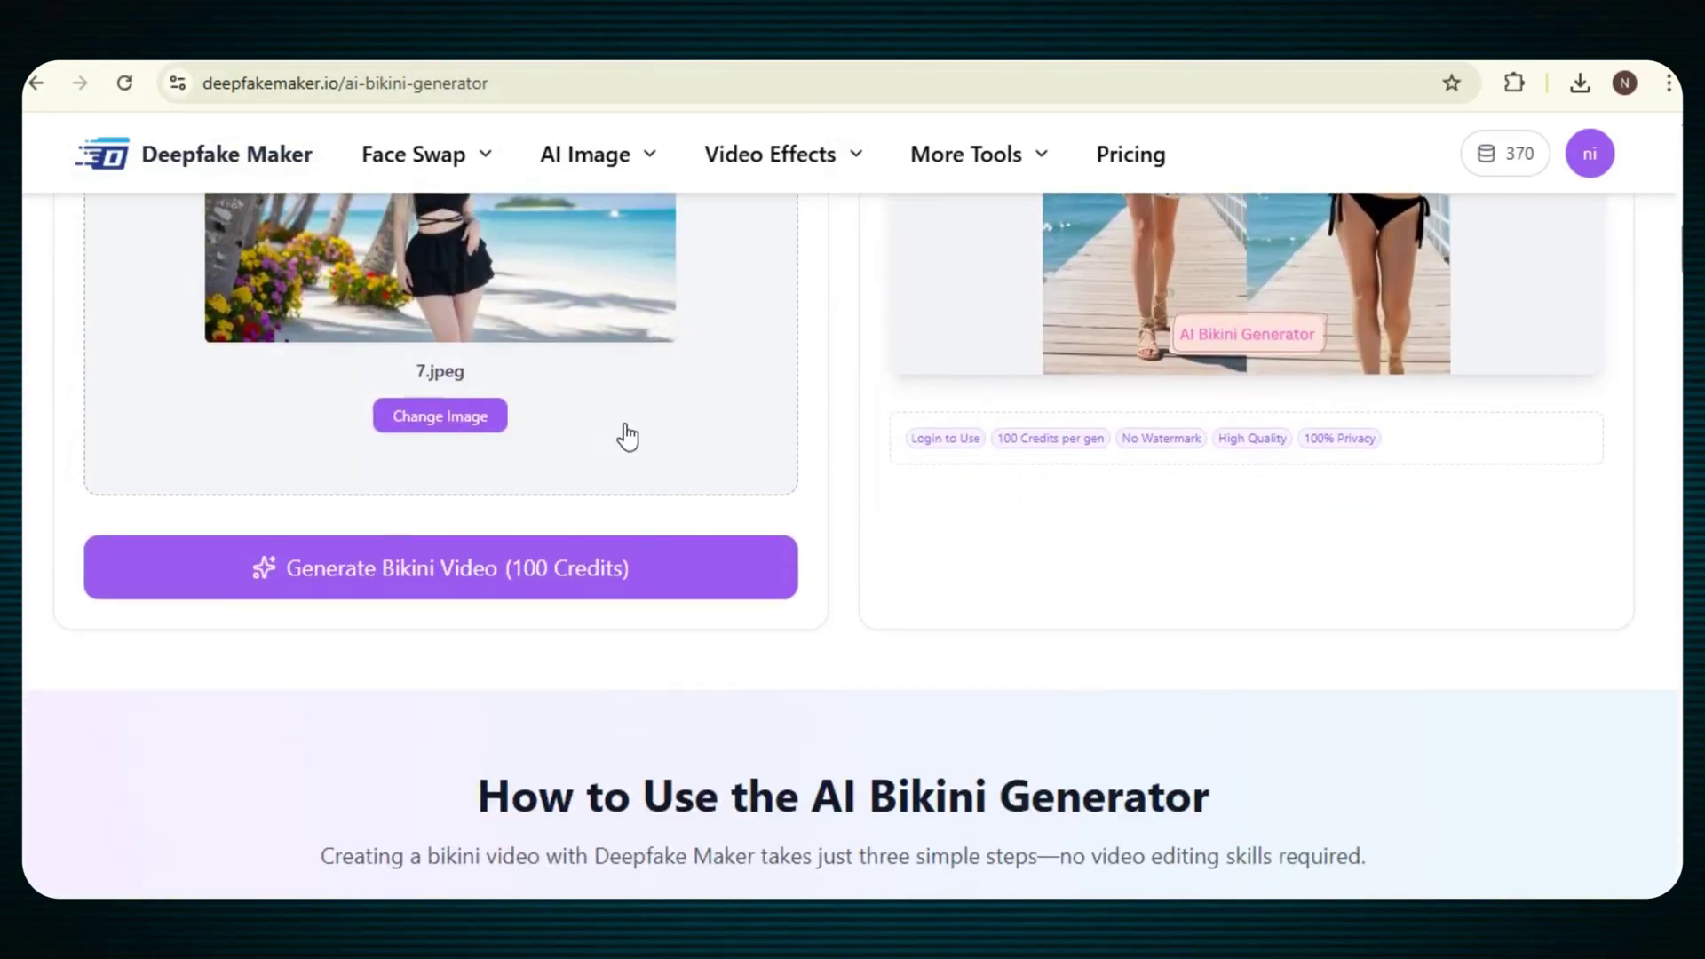
scroll(541, 381, "up", 2)
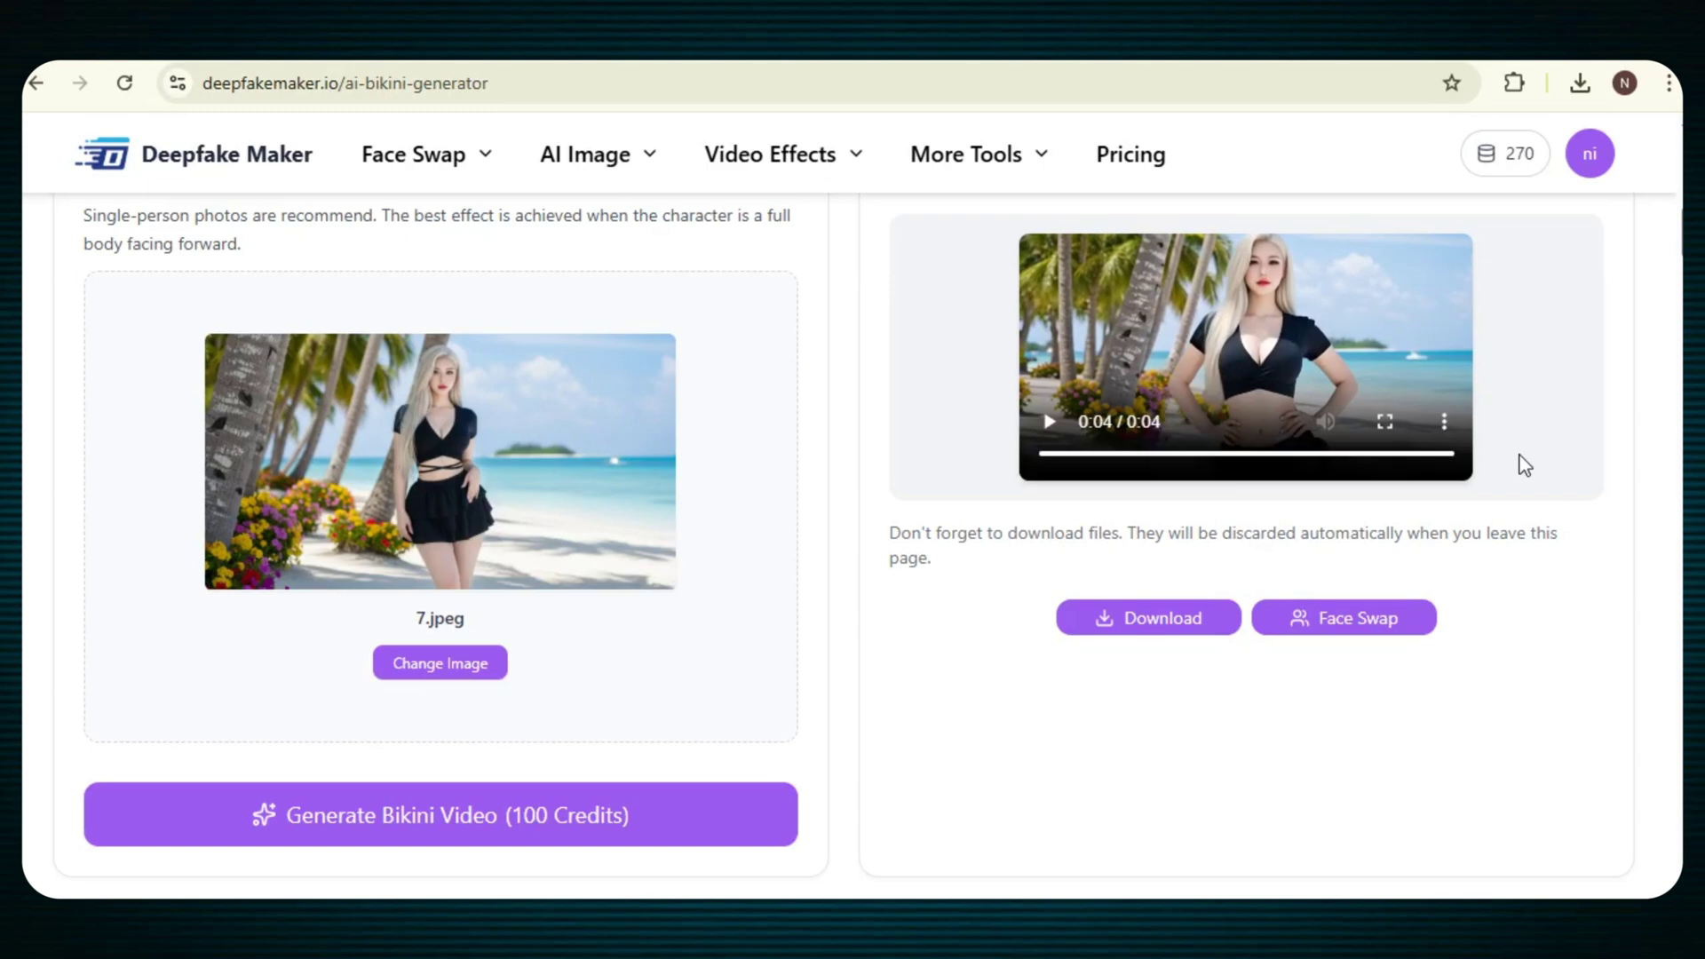
Play the 4-second bikini video generated from 7.jpeg, with 270 credits remaining
left_click(1048, 423)
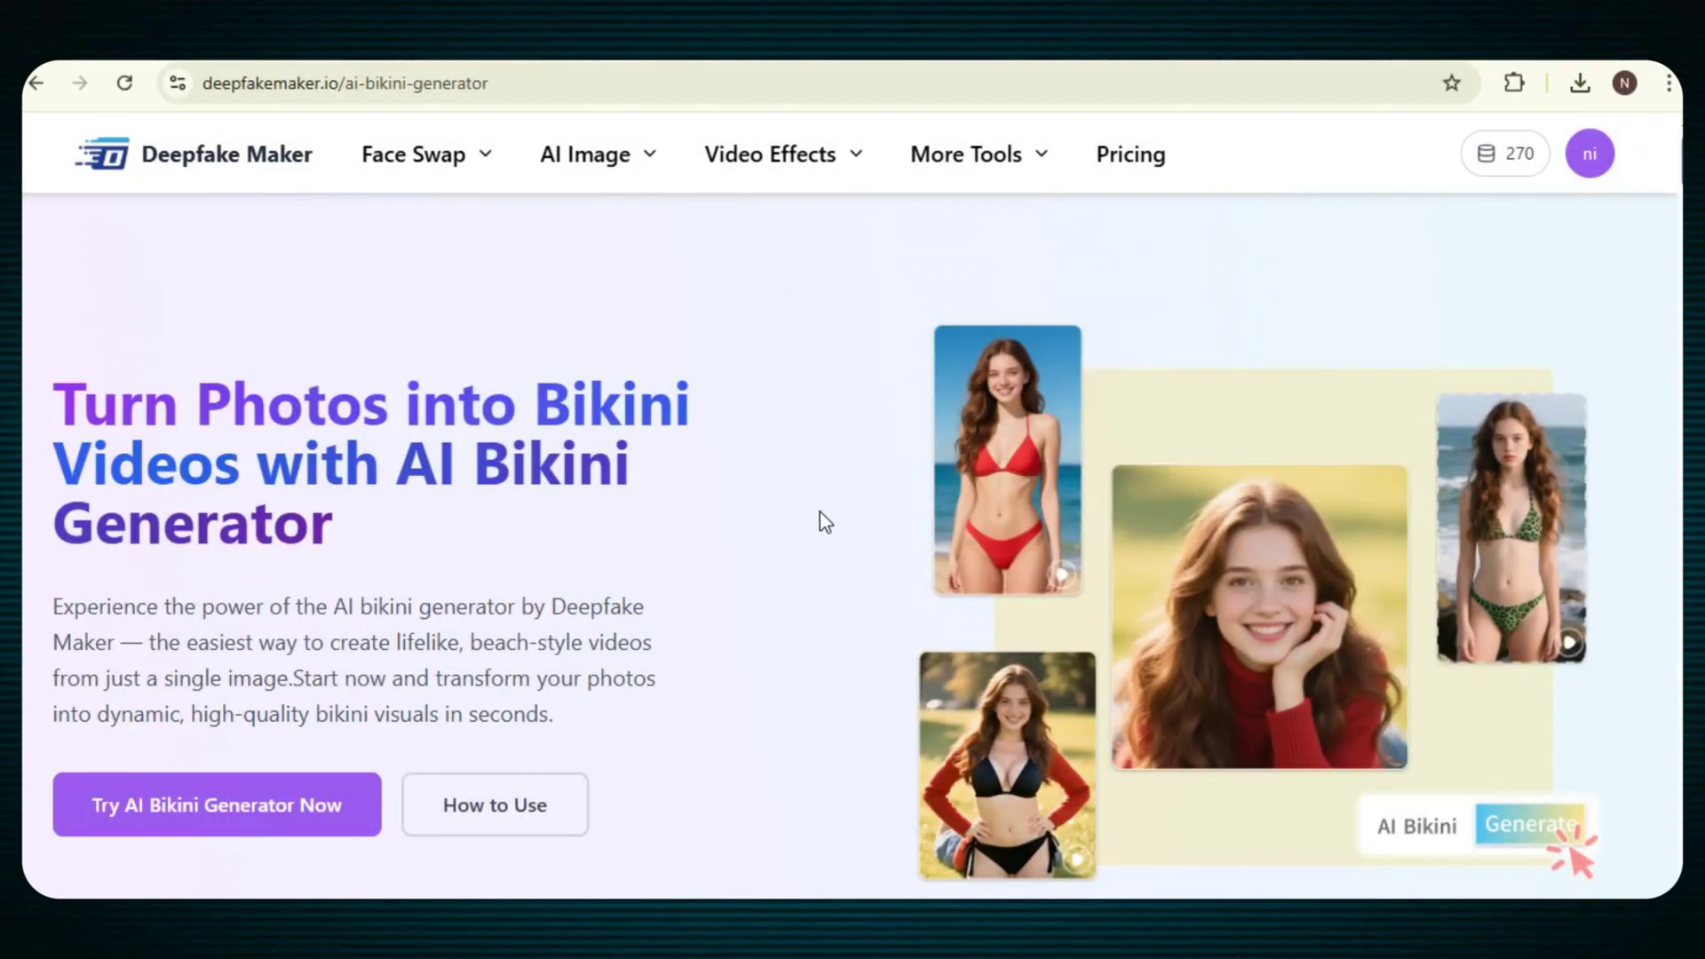
scroll(819, 511, "down", 3)
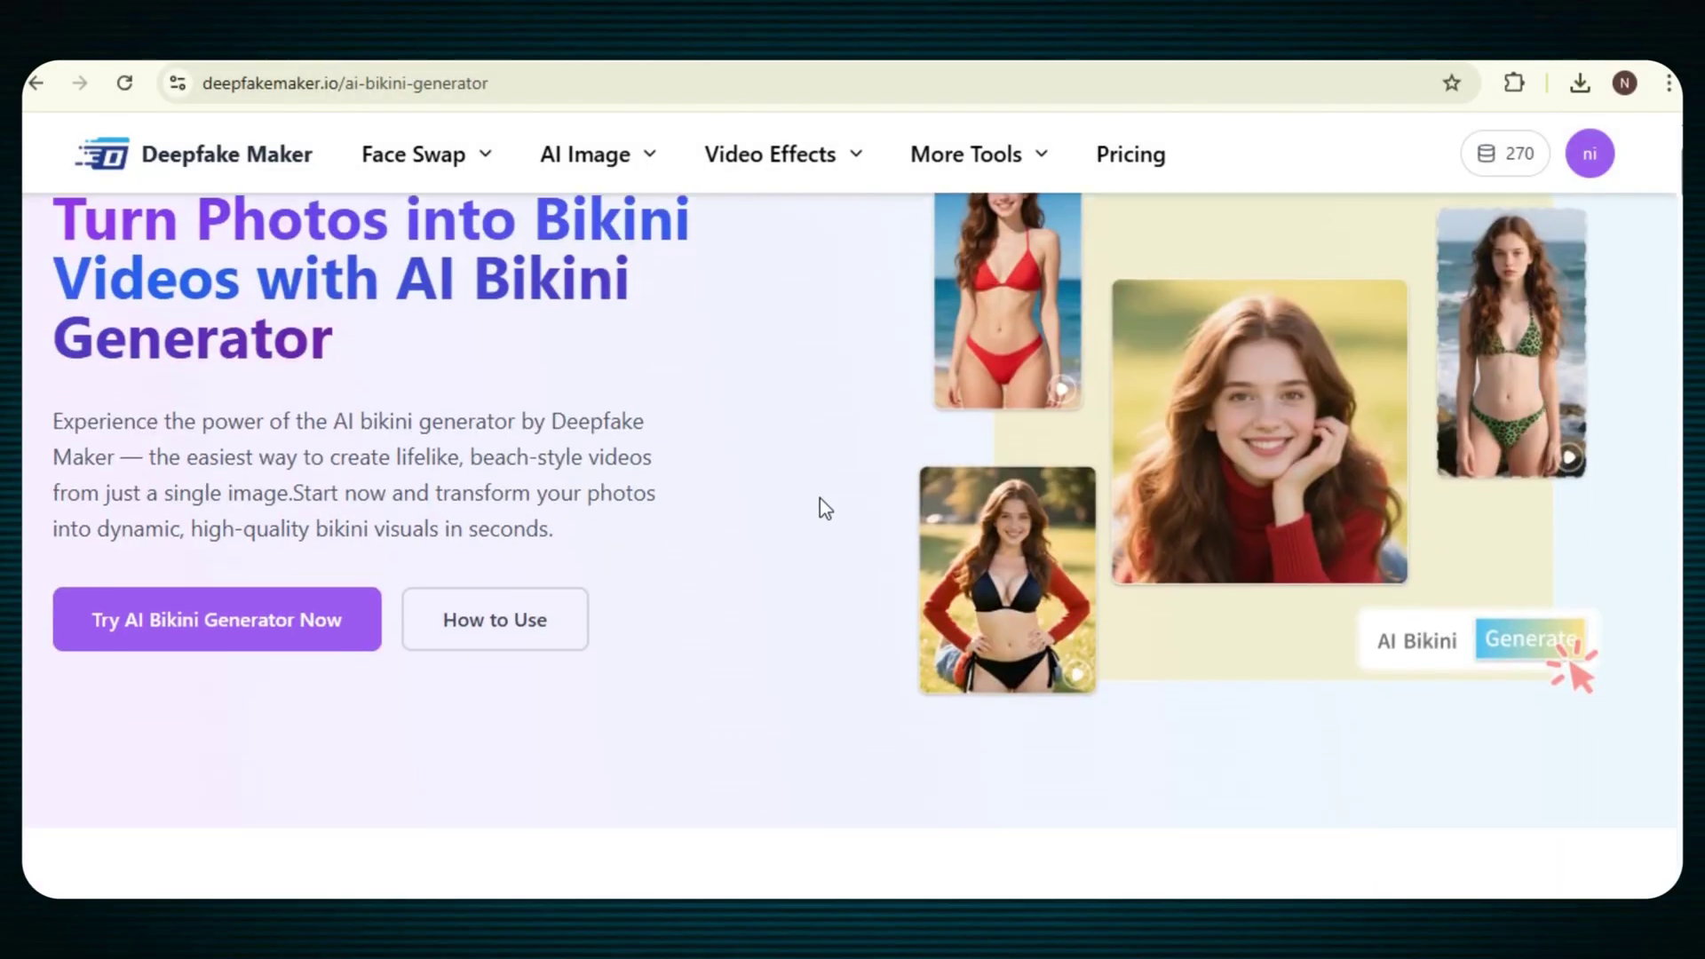
scroll(818, 497, "down", 15)
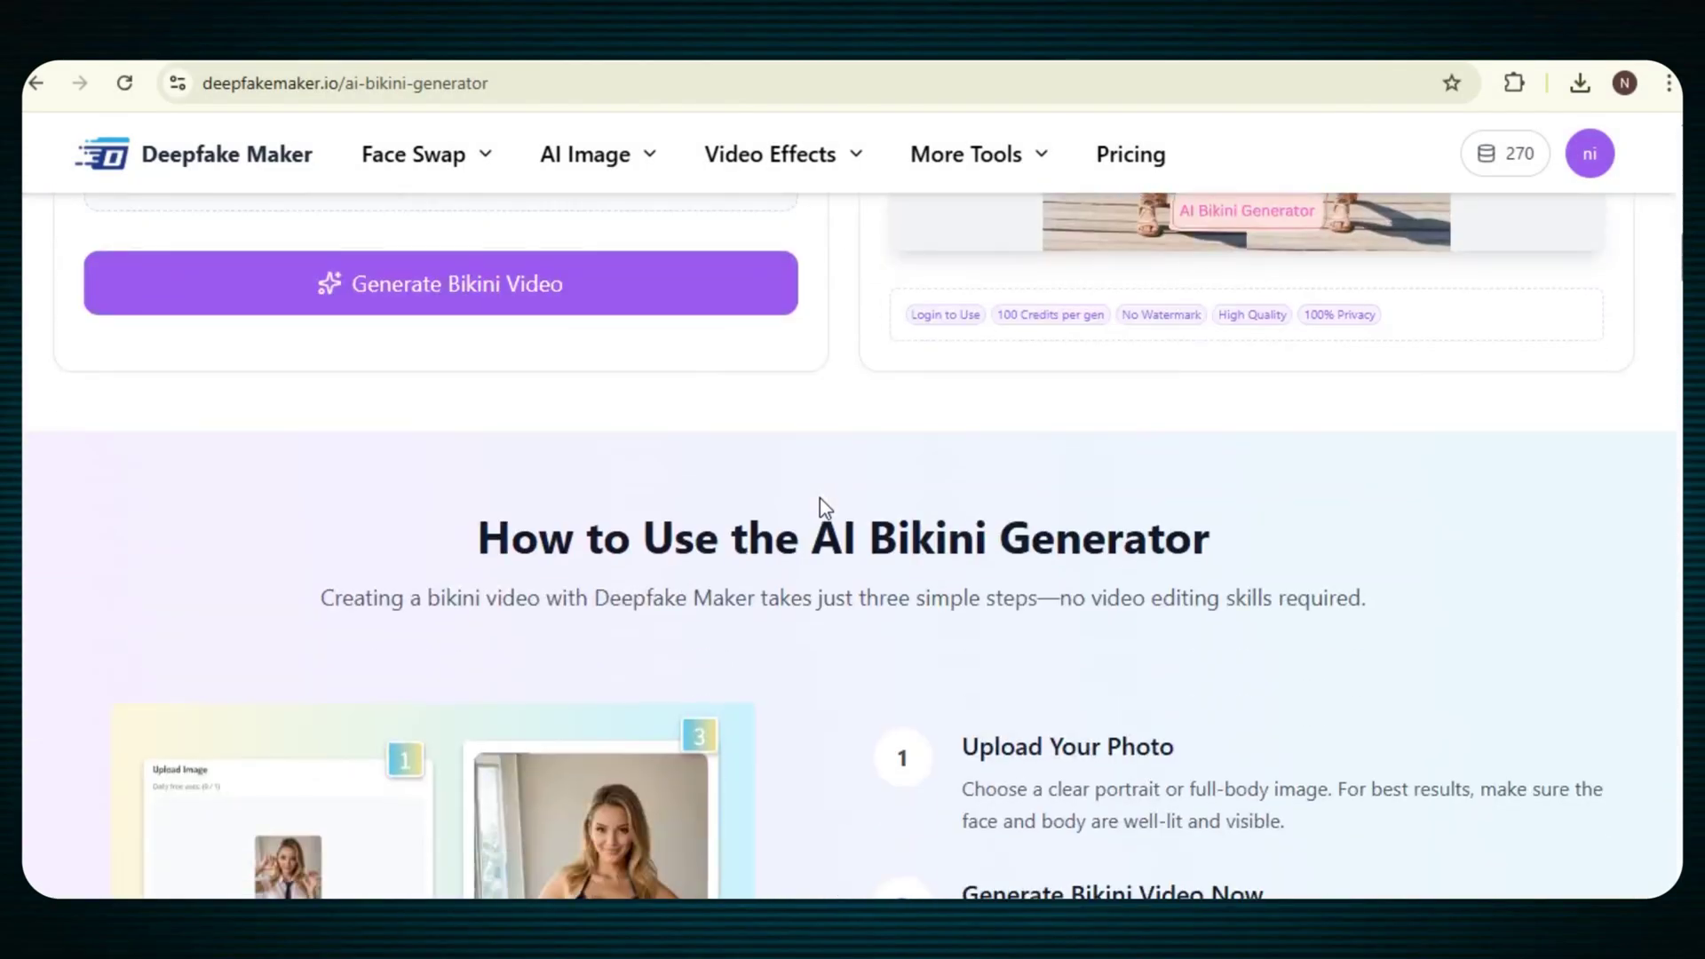
scroll(819, 497, "down", 10)
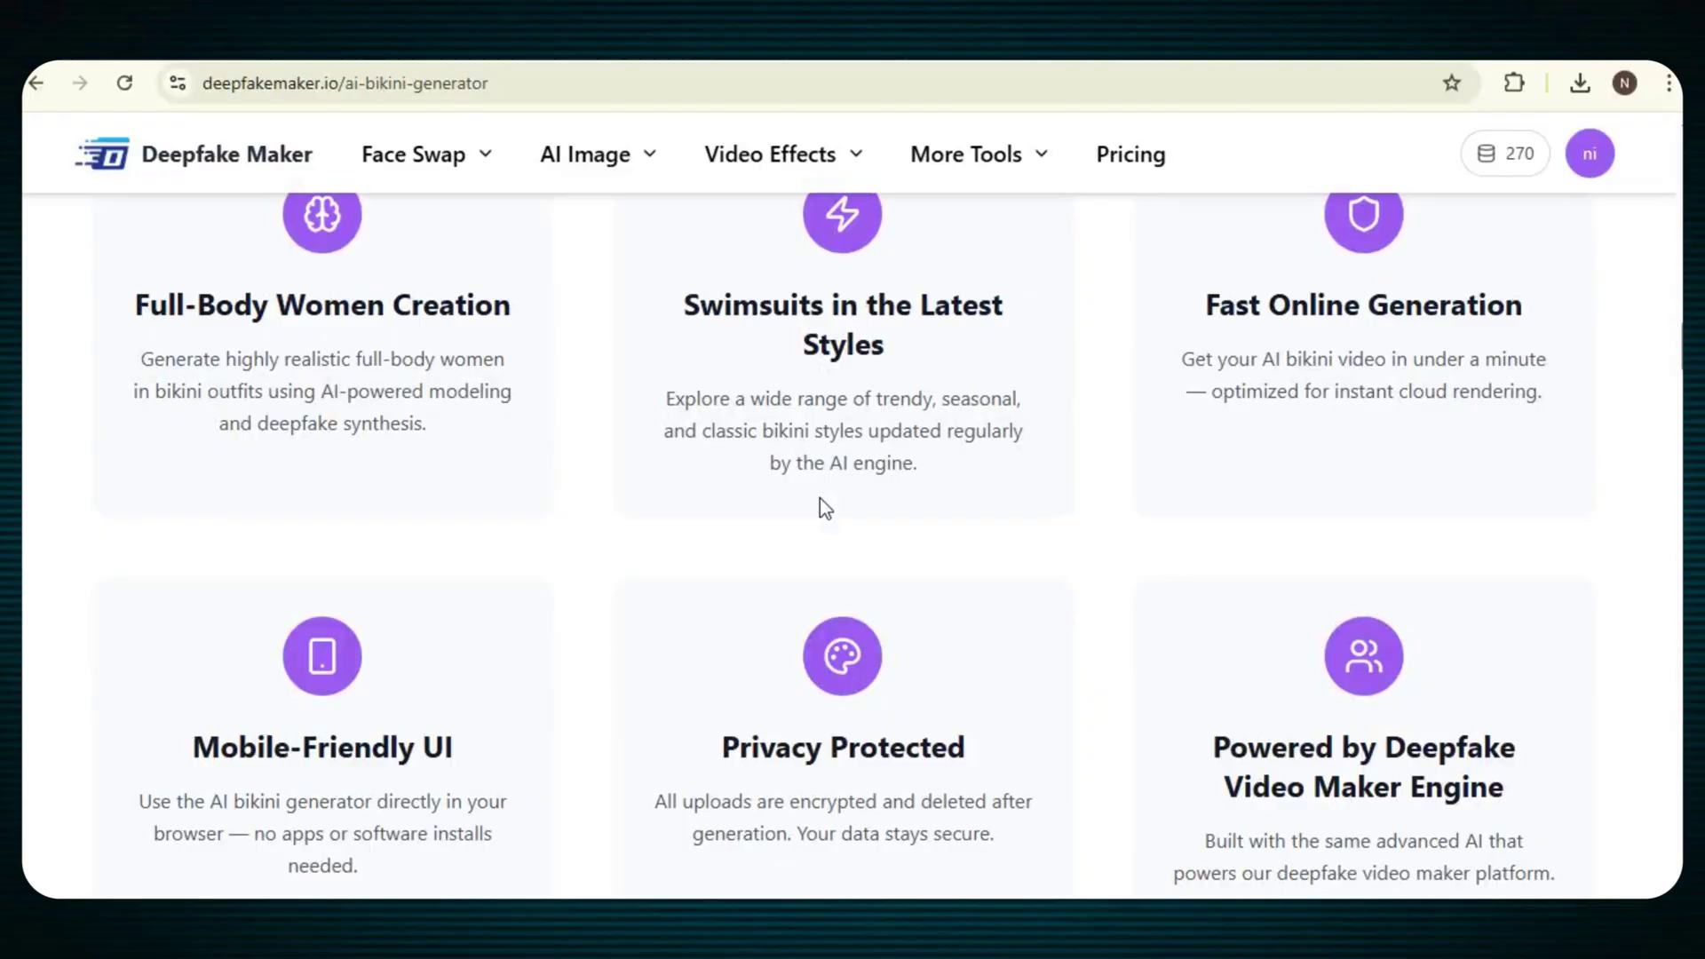
scroll(859, 439, "up", 5)
scroll(860, 440, "up", 5)
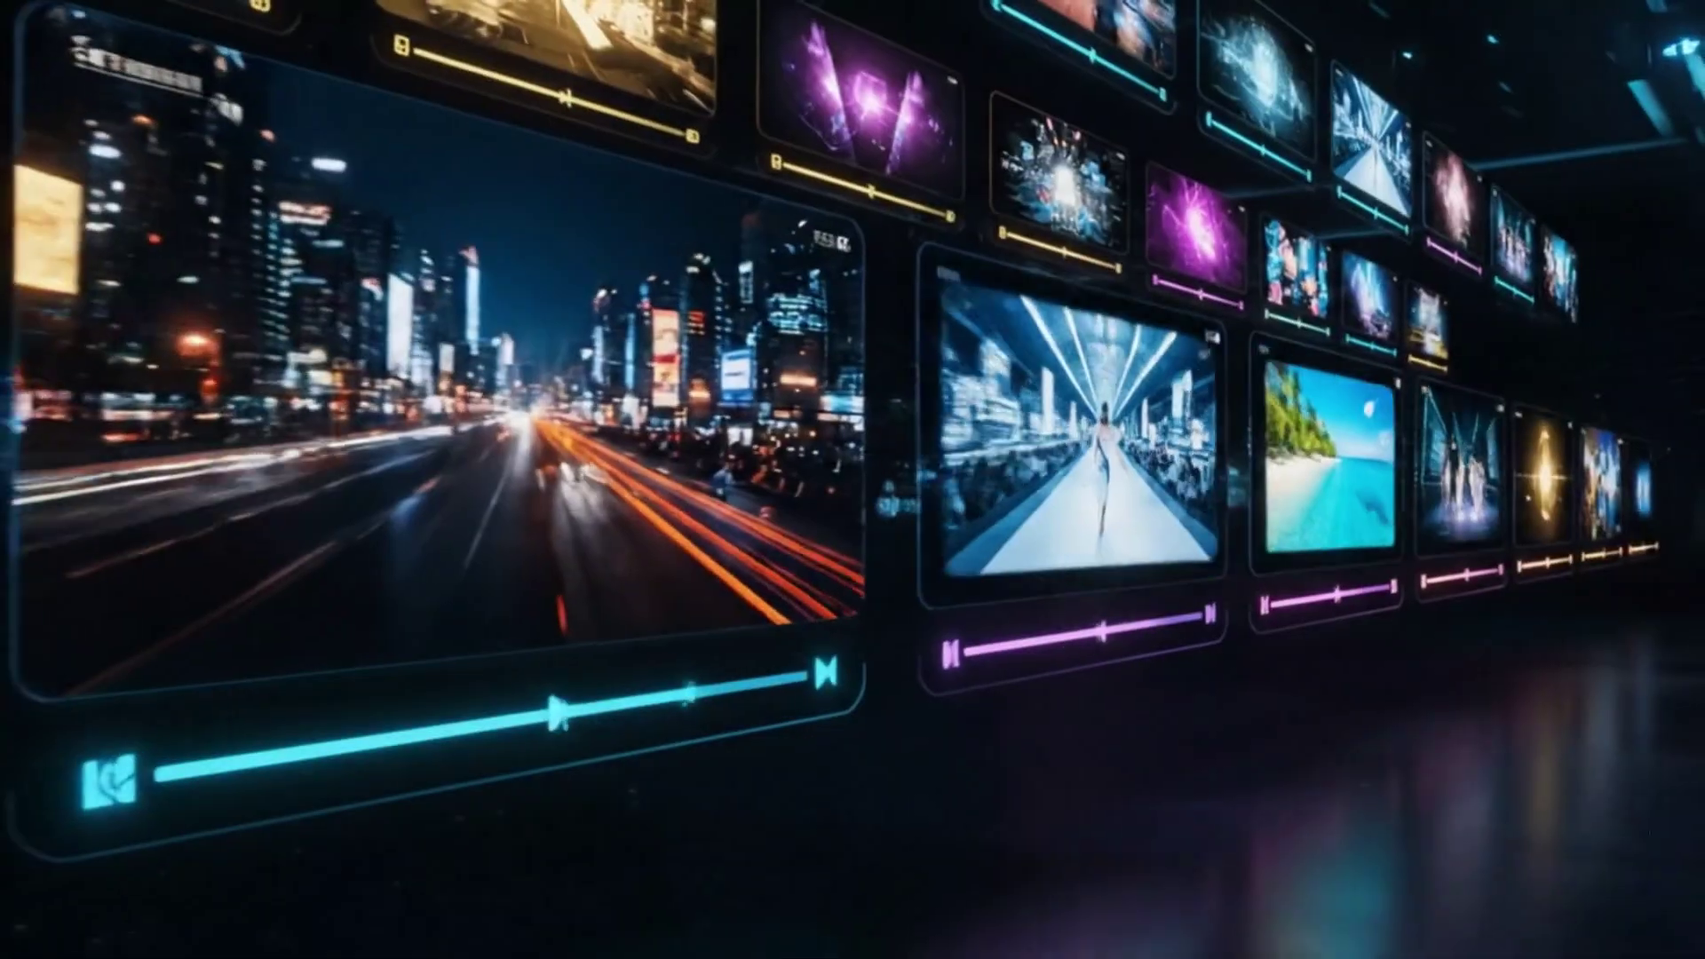